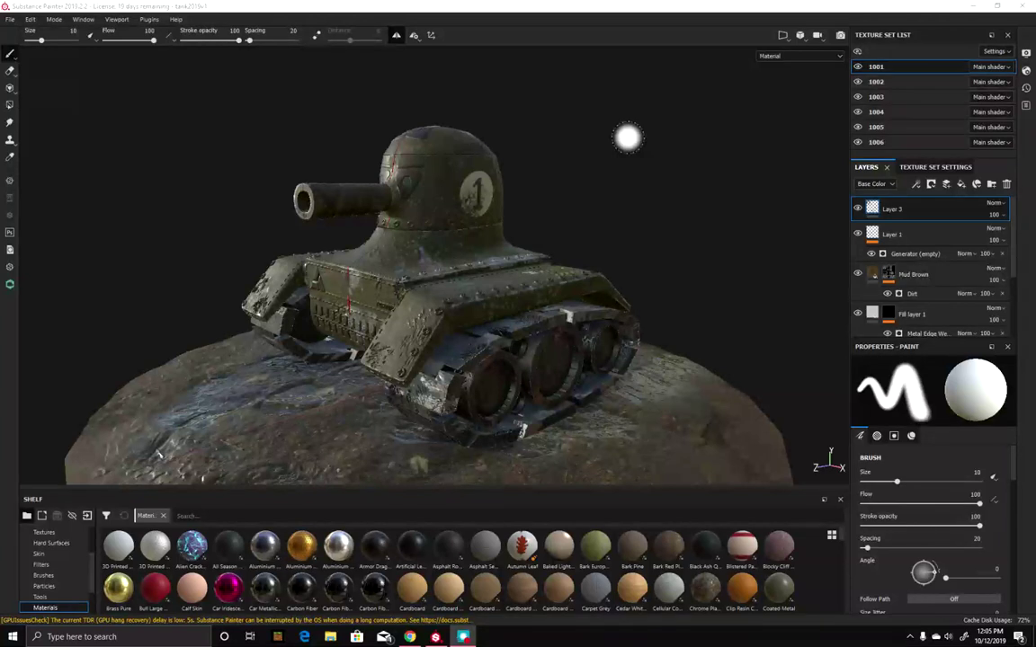
Rotate the environment HDRI so its highlight sweeps off the rock onto the tank's side
right_click_drag(627, 137, 693, 362, "shift")
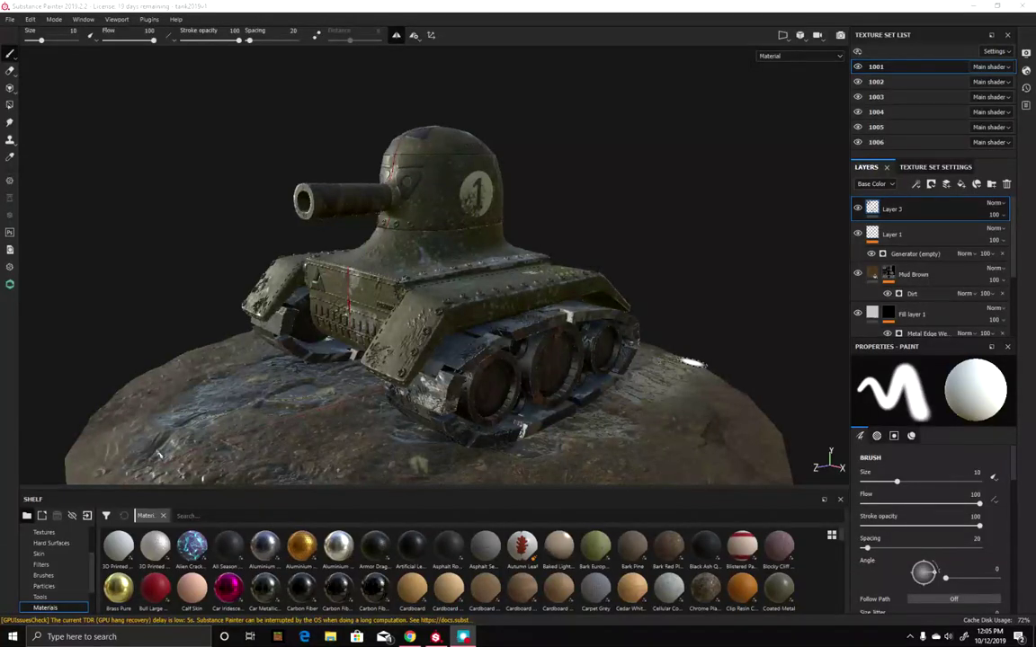
right_click_drag(693, 362, 436, 337, "shift")
left_click(87, 516)
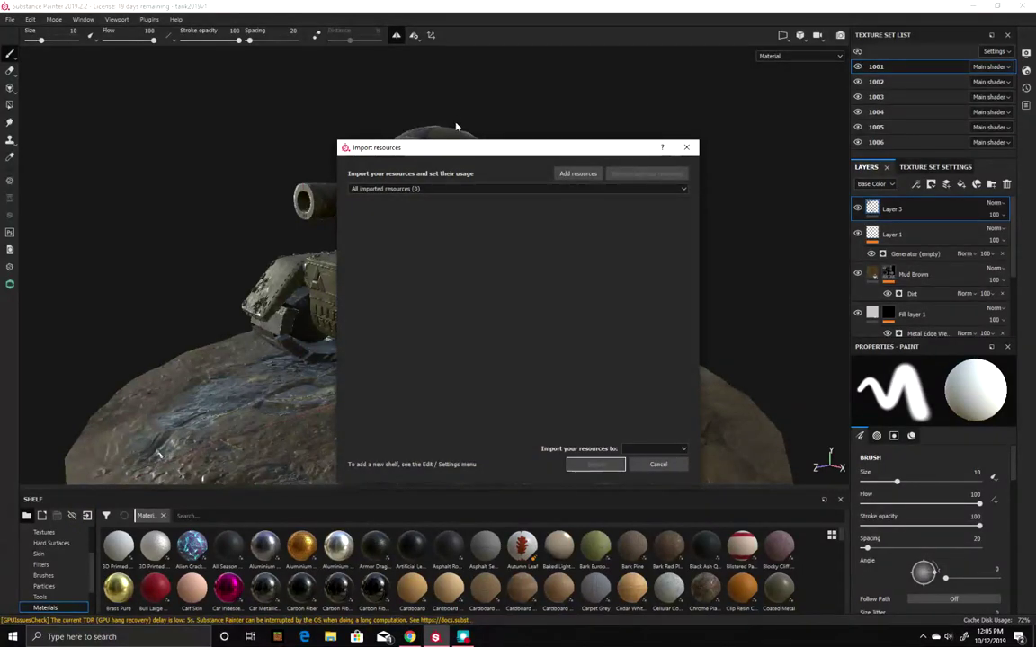
left_click(592, 174)
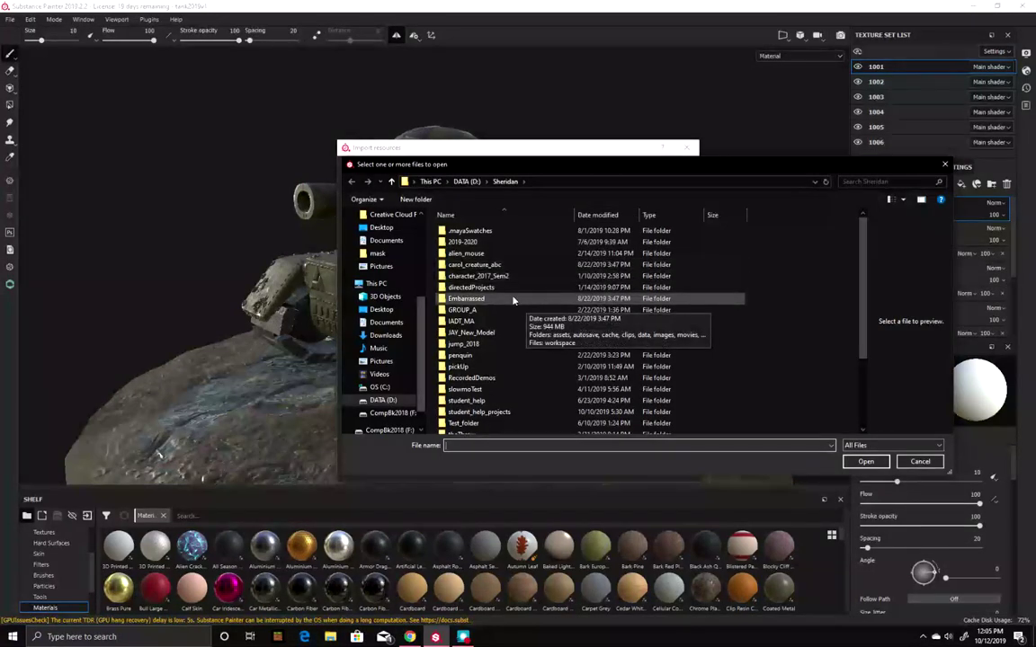
scroll(509, 337, "down", 4)
scroll(513, 347, "up", 1)
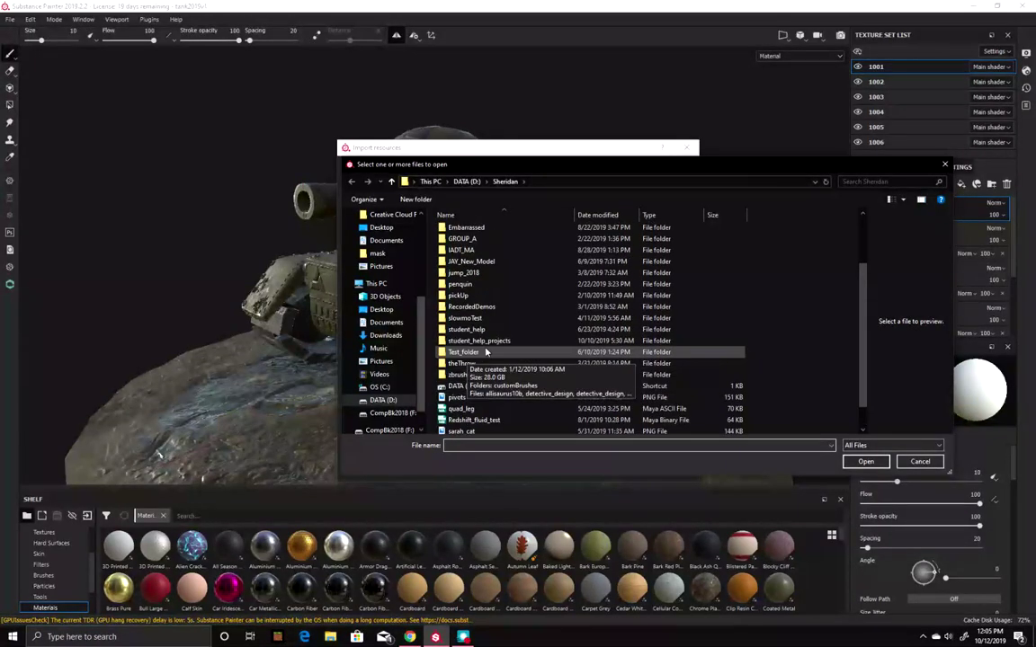
scroll(520, 287, "up", 2)
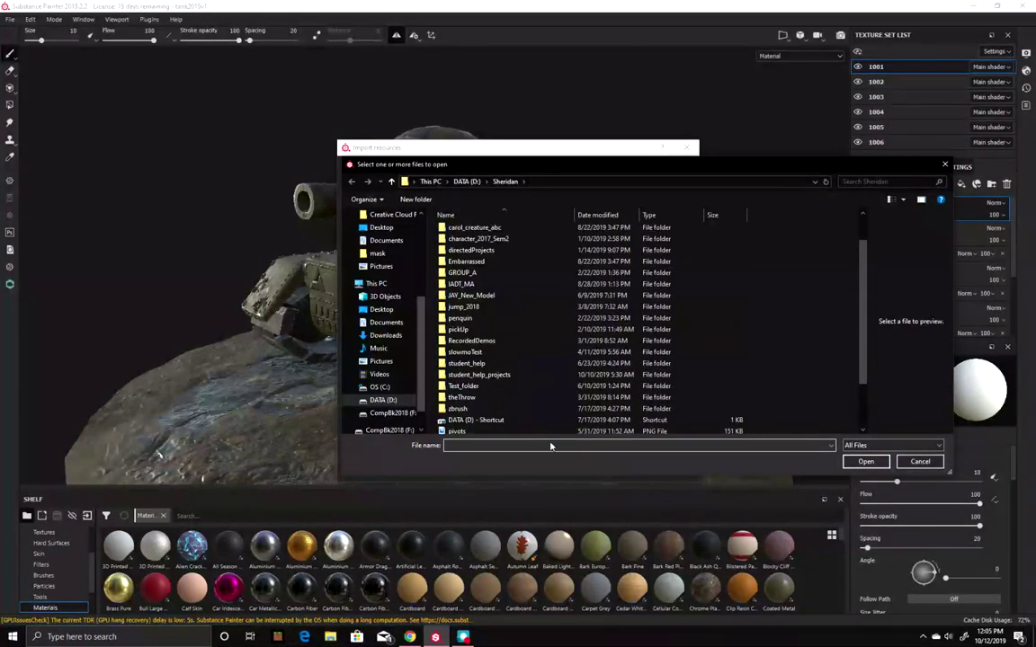
double_click(540, 241)
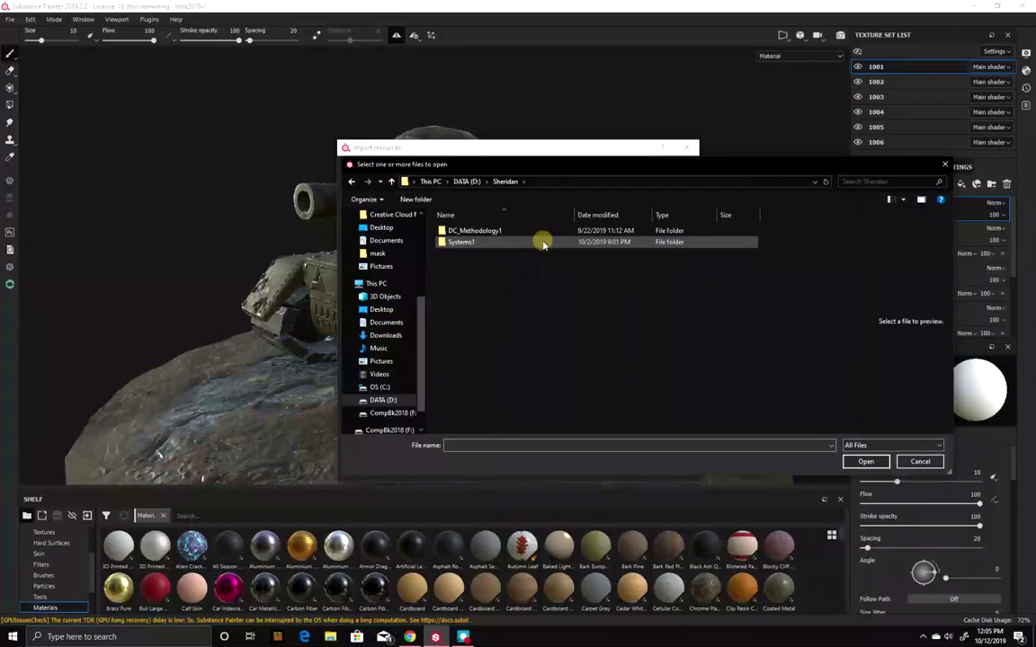
double_click(525, 243)
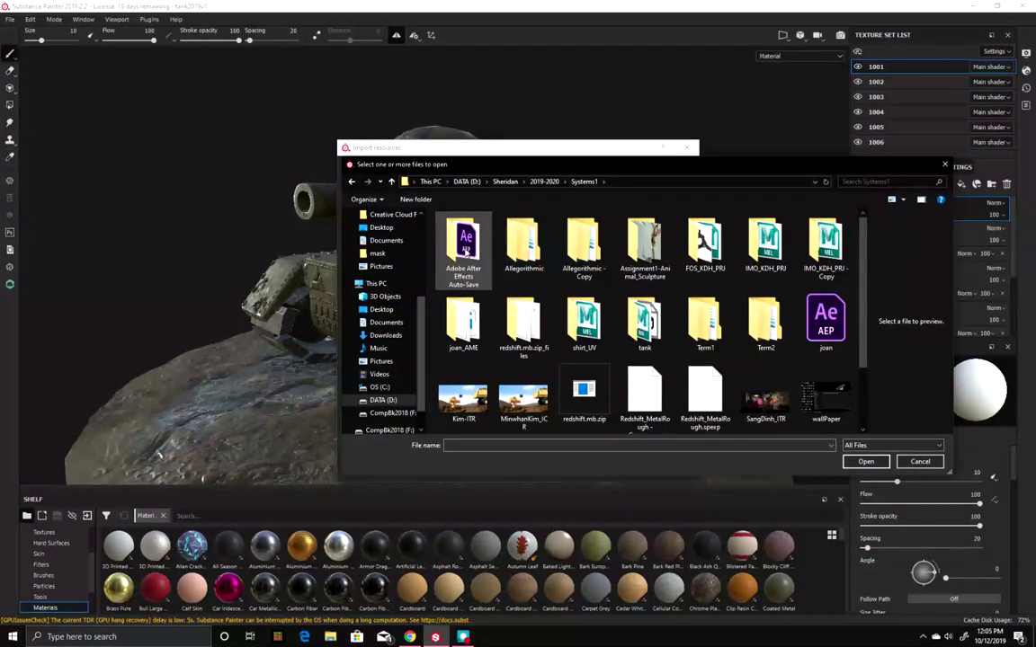
double_click(523, 243)
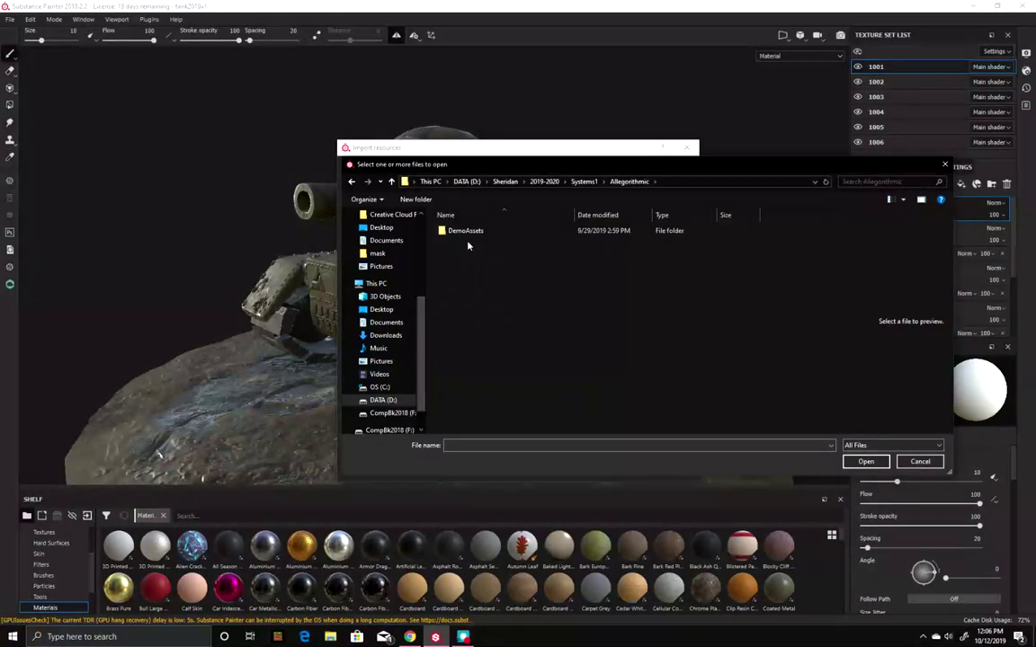
left_click(582, 182)
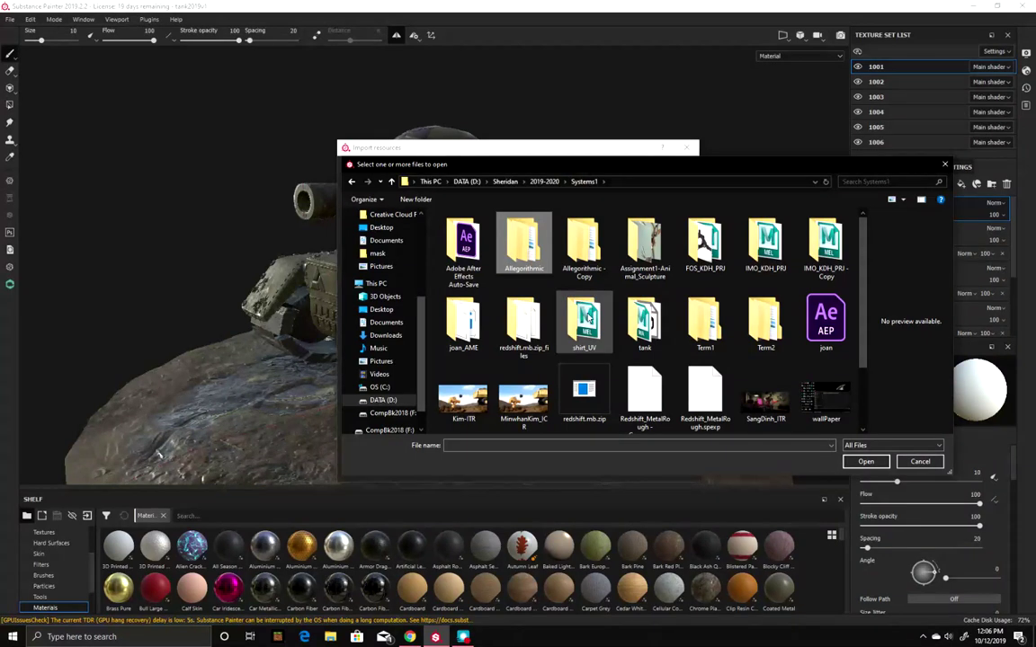
scroll(586, 319, "down", 1)
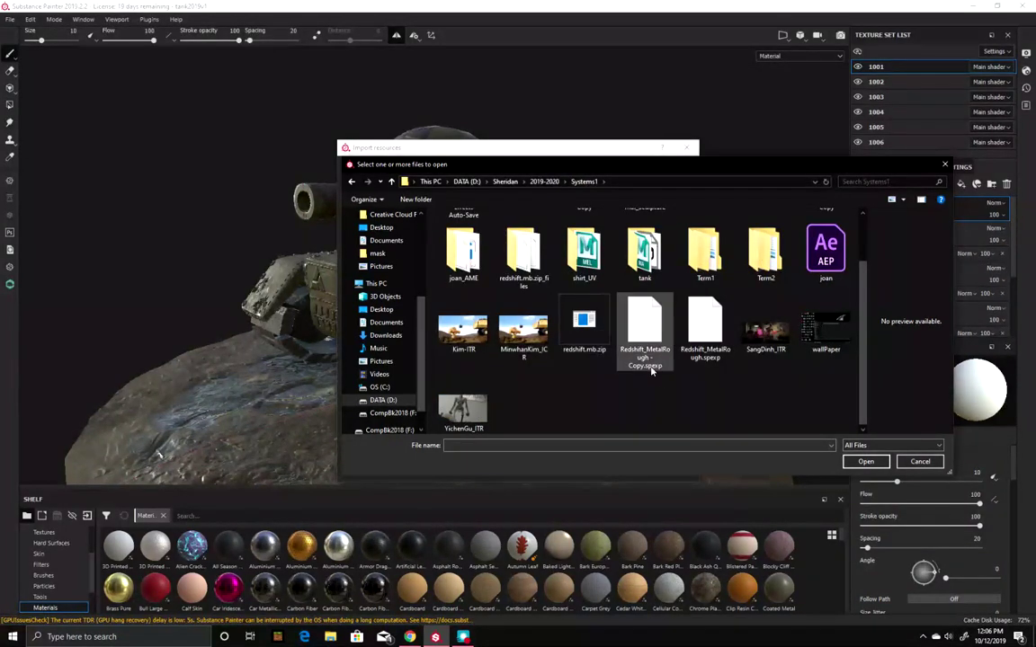
left_click(706, 352)
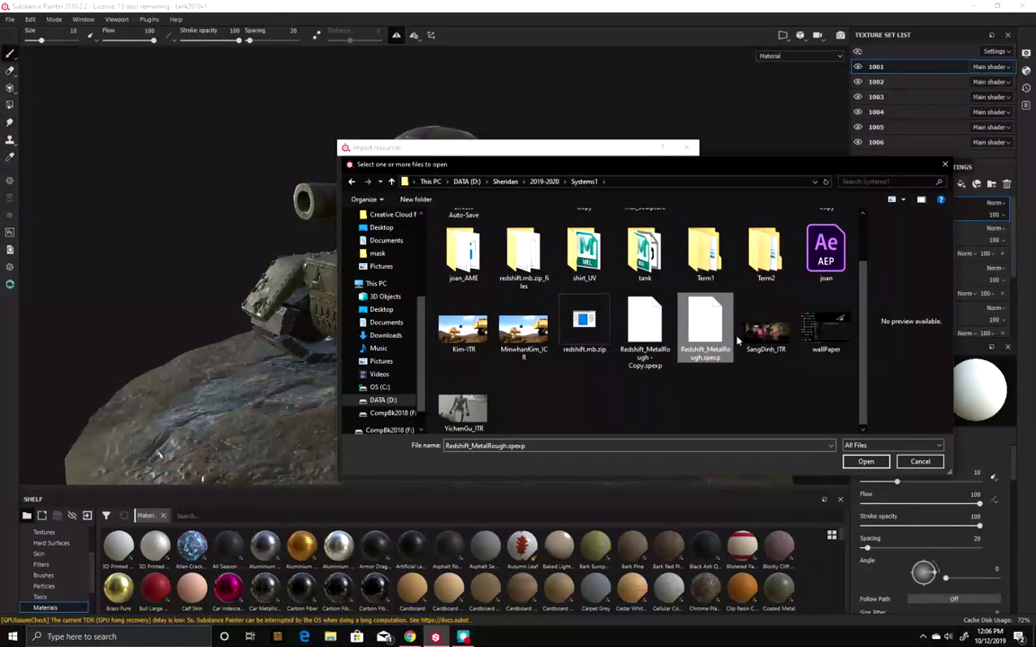
left_click(863, 461)
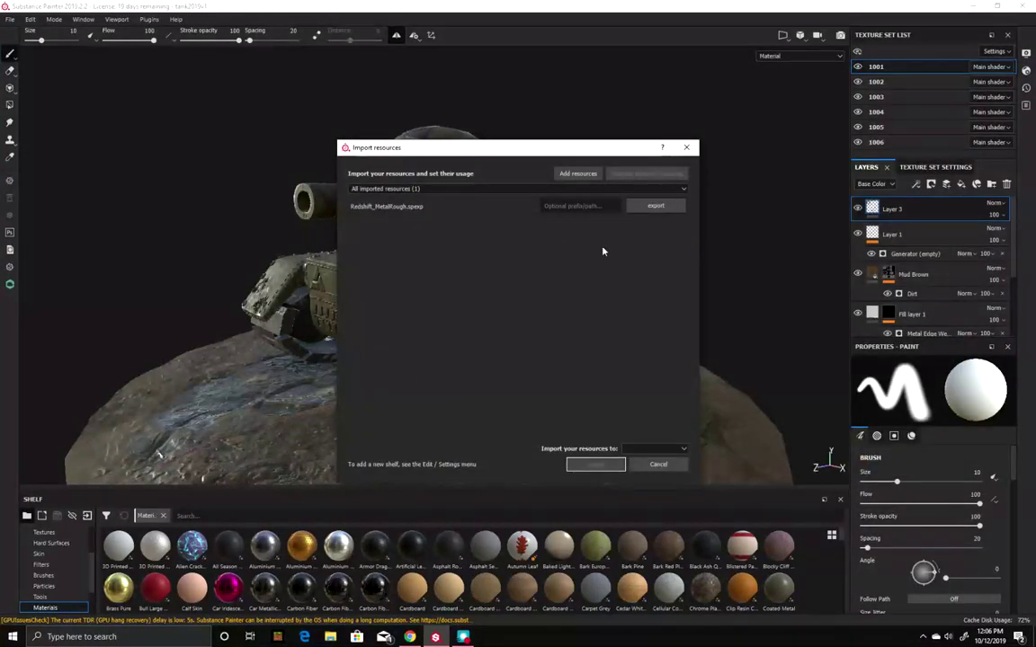
left_click(652, 447)
left_click(653, 474)
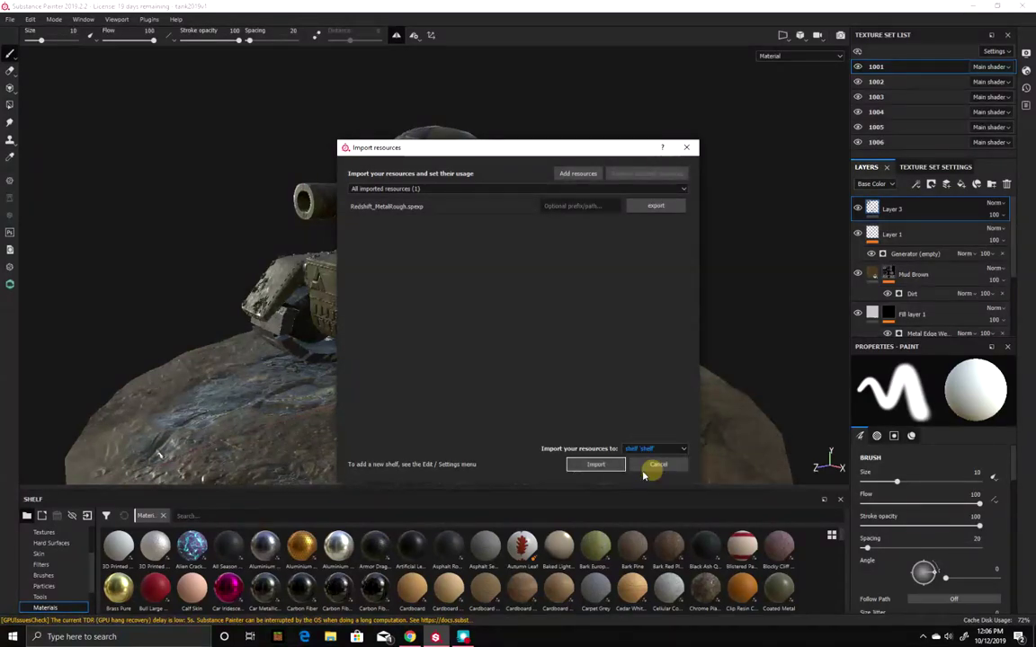
left_click(619, 370)
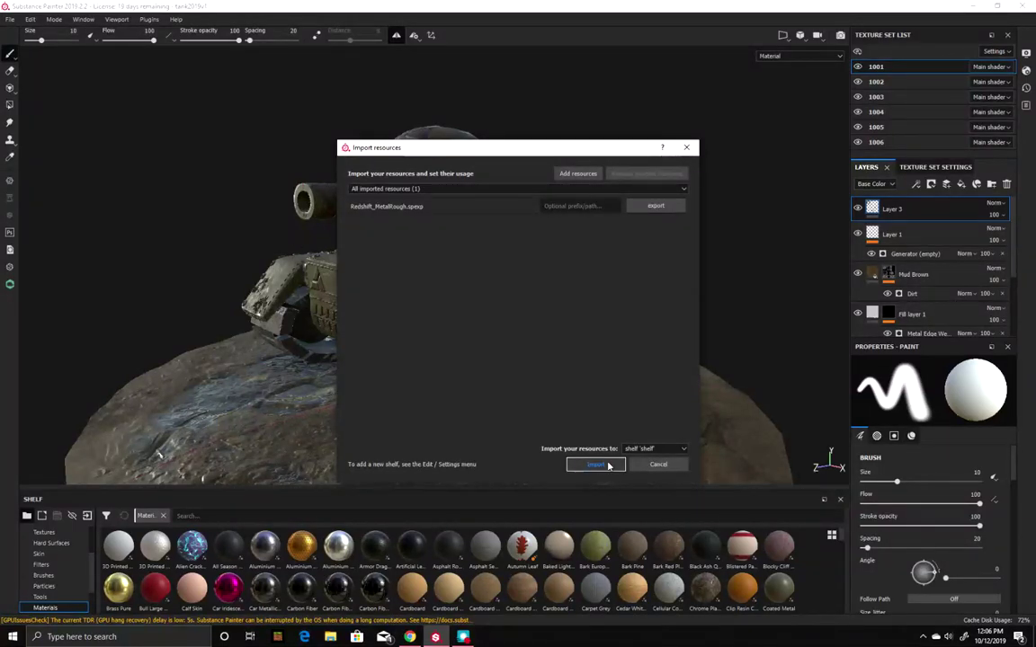
left_click(648, 467)
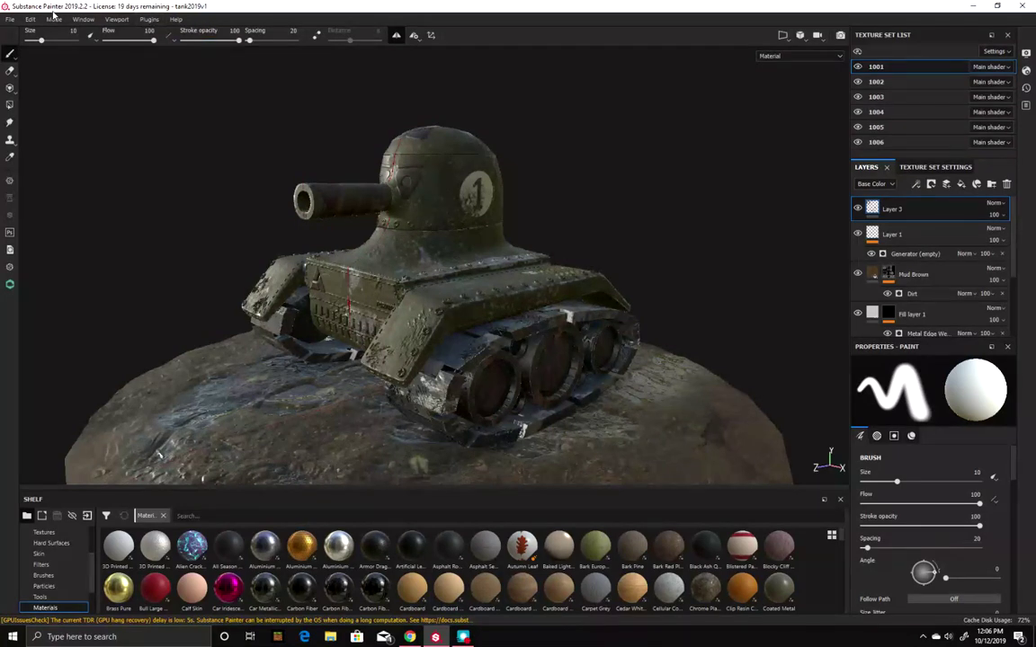
Bring up the Export Textures dialog from the File menu and reposition it in full view
left_click(10, 19)
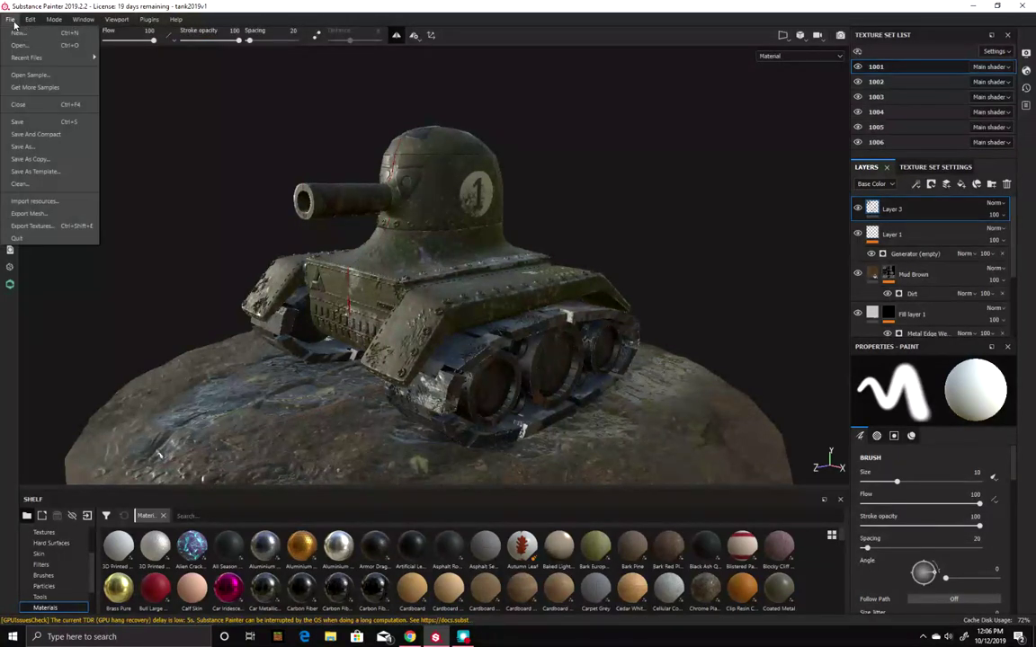
left_click(89, 227)
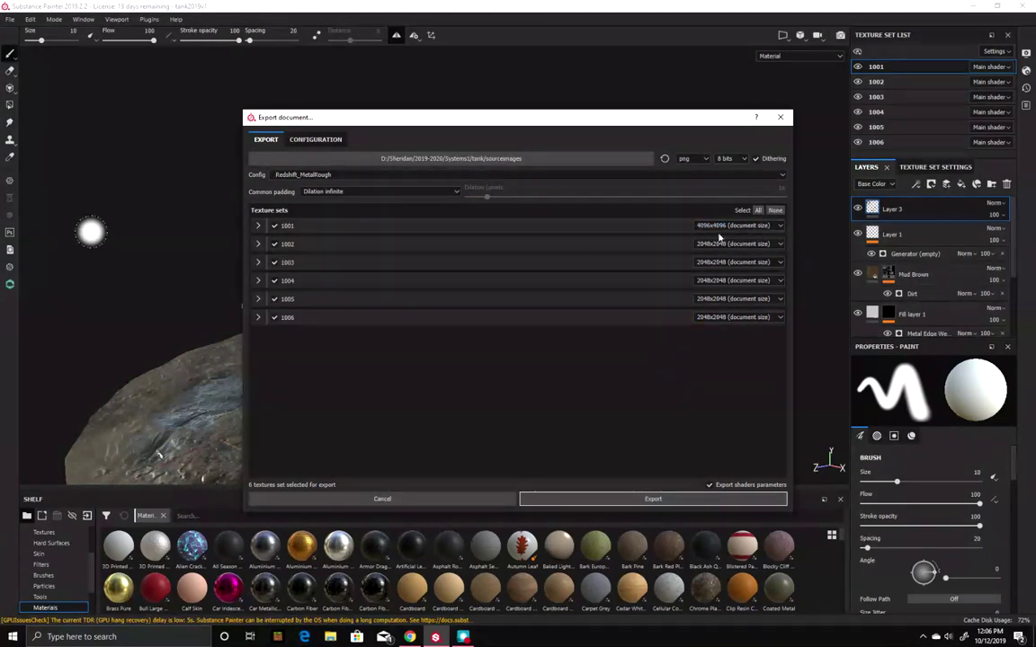
left_click_drag(562, 117, 578, 384)
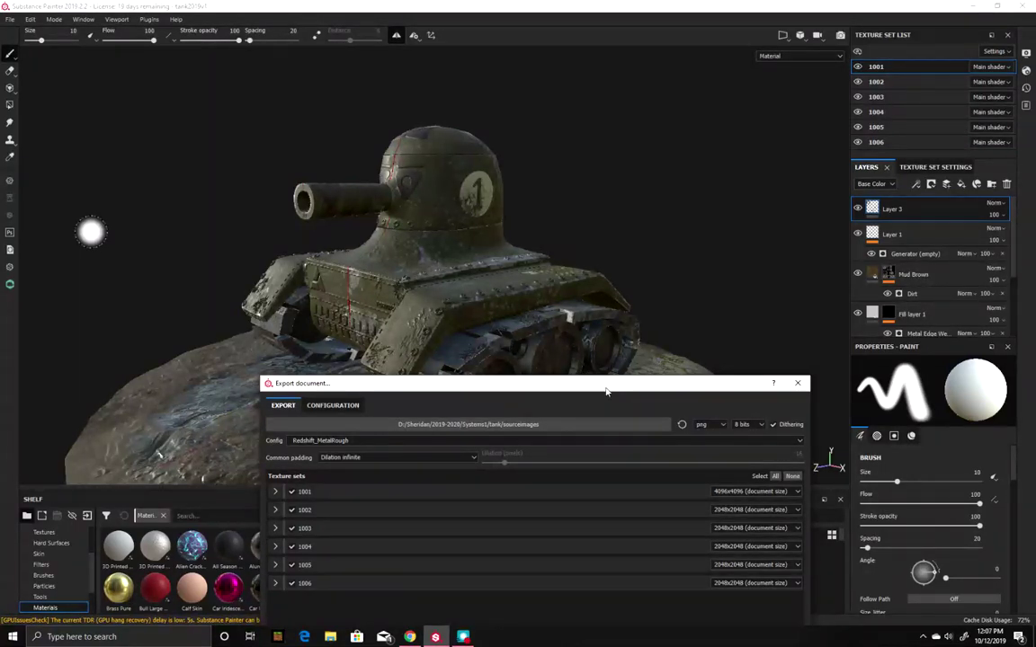
left_click_drag(606, 392, 591, 105)
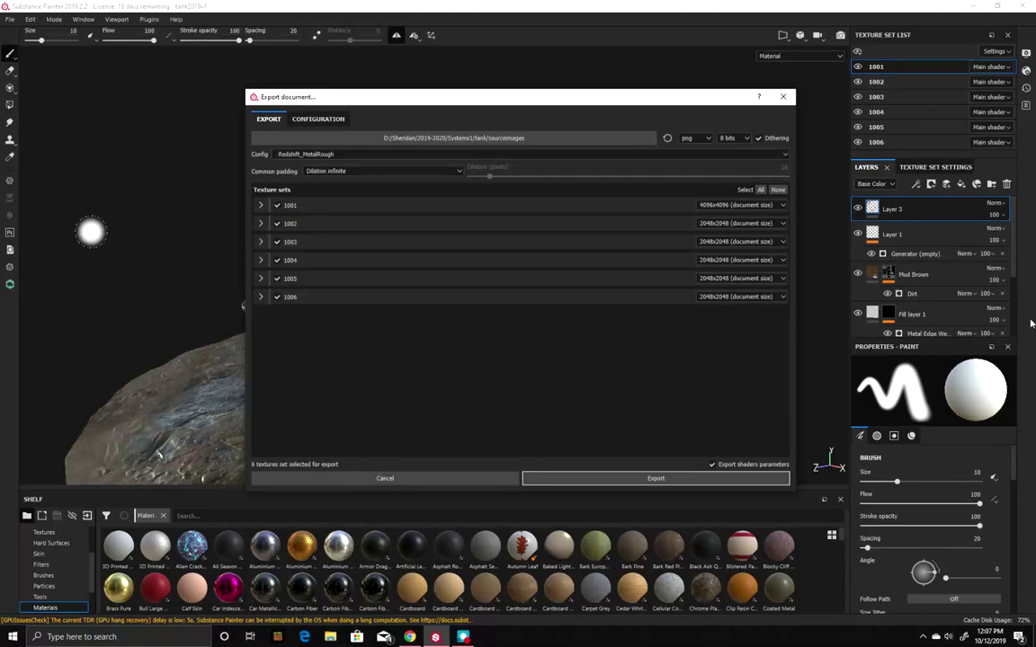
In the Configuration tab, select the Redshift_MetalRough export preset to view its output maps
left_click(317, 120)
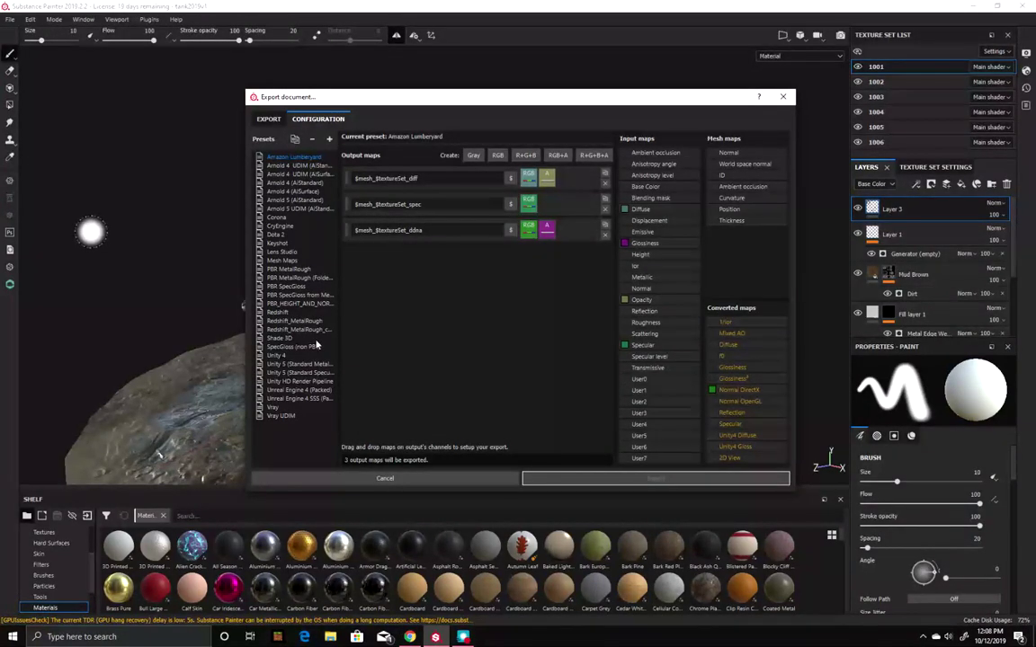
left_click(297, 321)
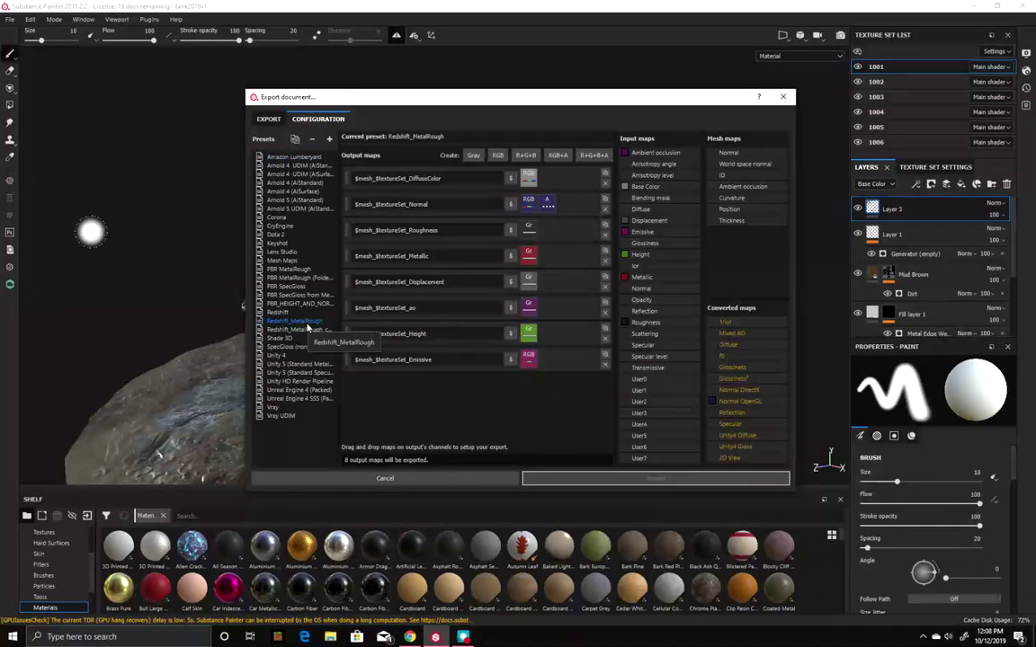
left_click(322, 330)
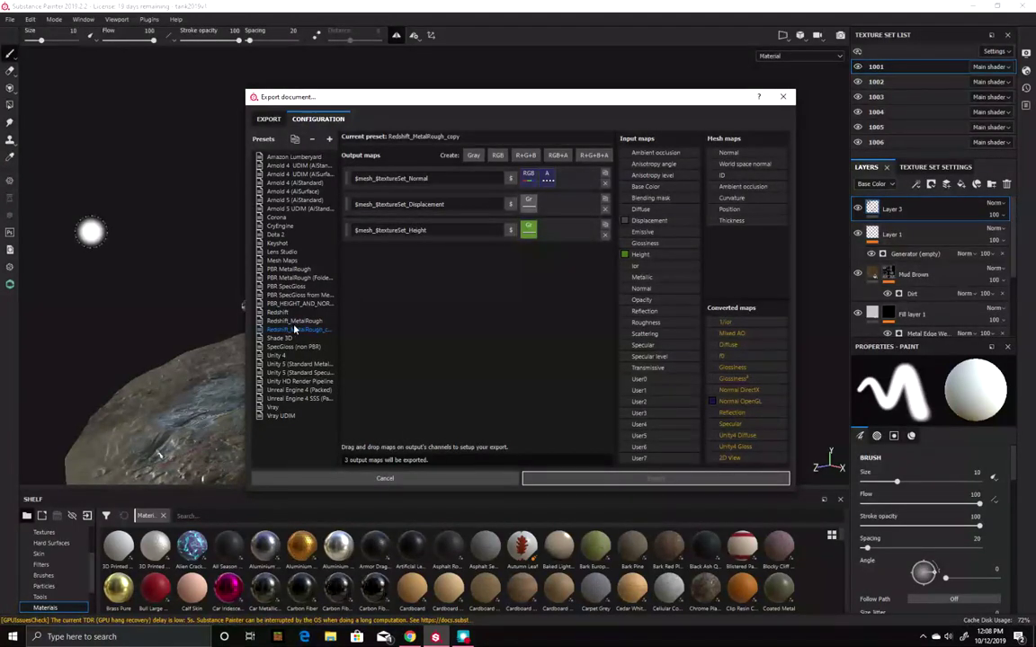
left_click(293, 320)
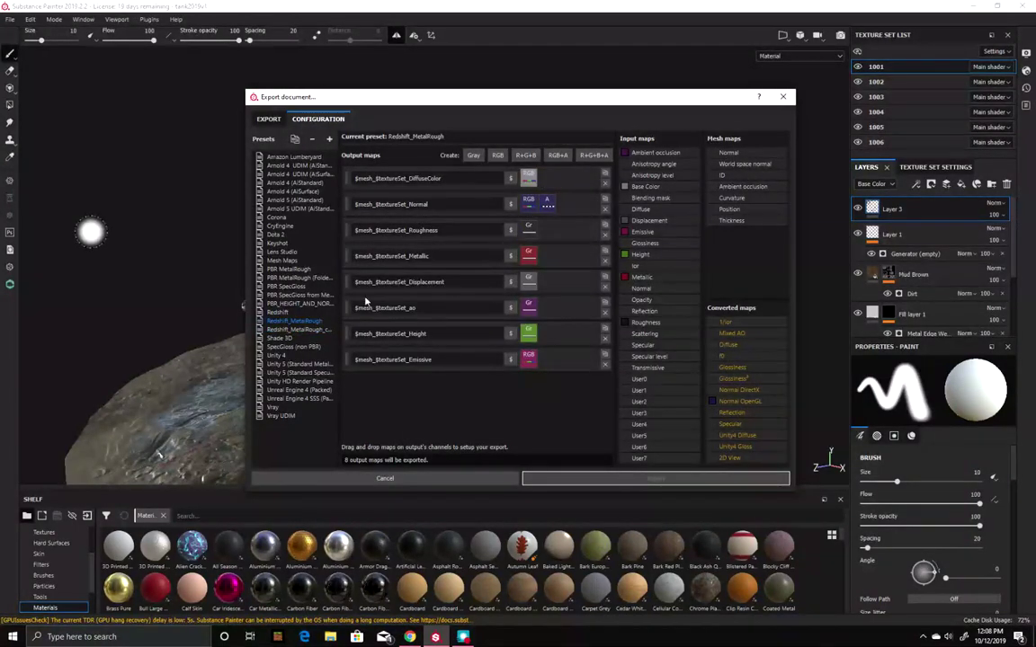
left_click(536, 191)
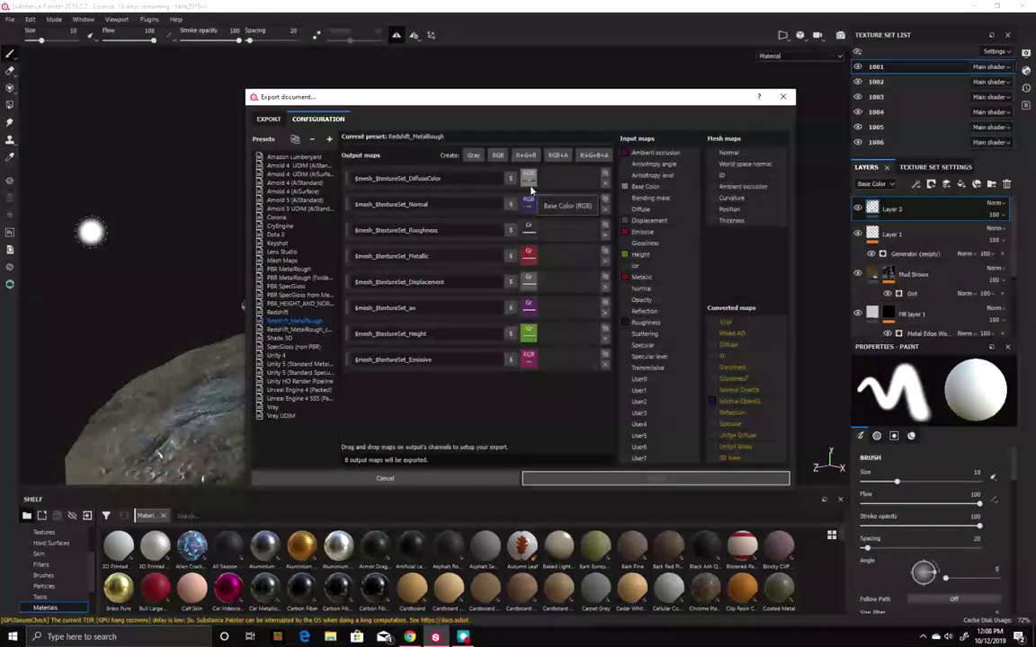
Remove the Displacement, Emissive, ao and Height output maps from the preset
left_click(604, 288)
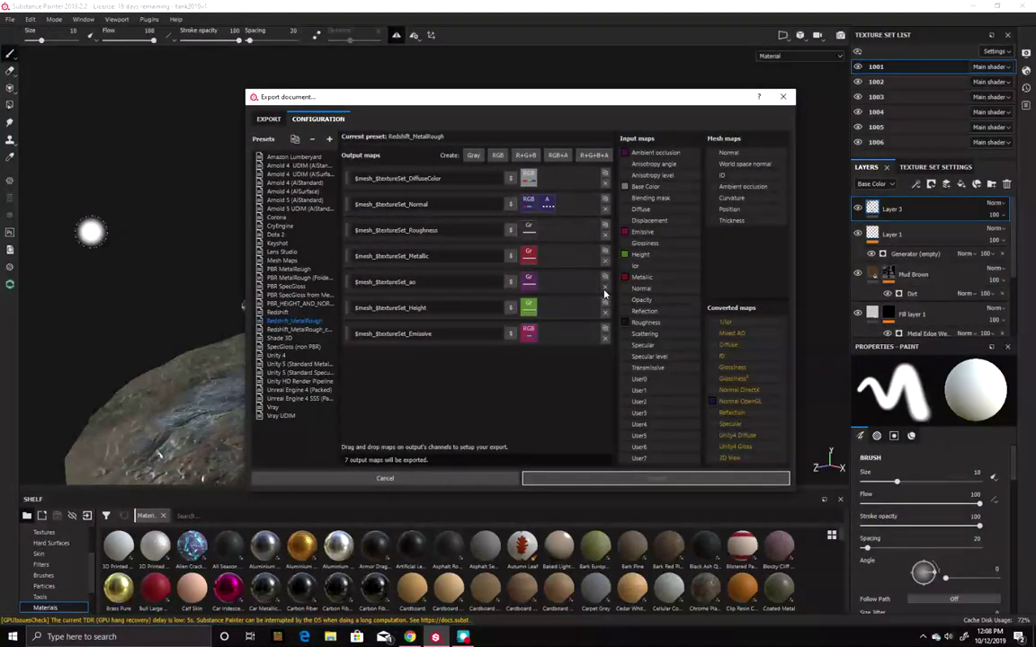
left_click(604, 339)
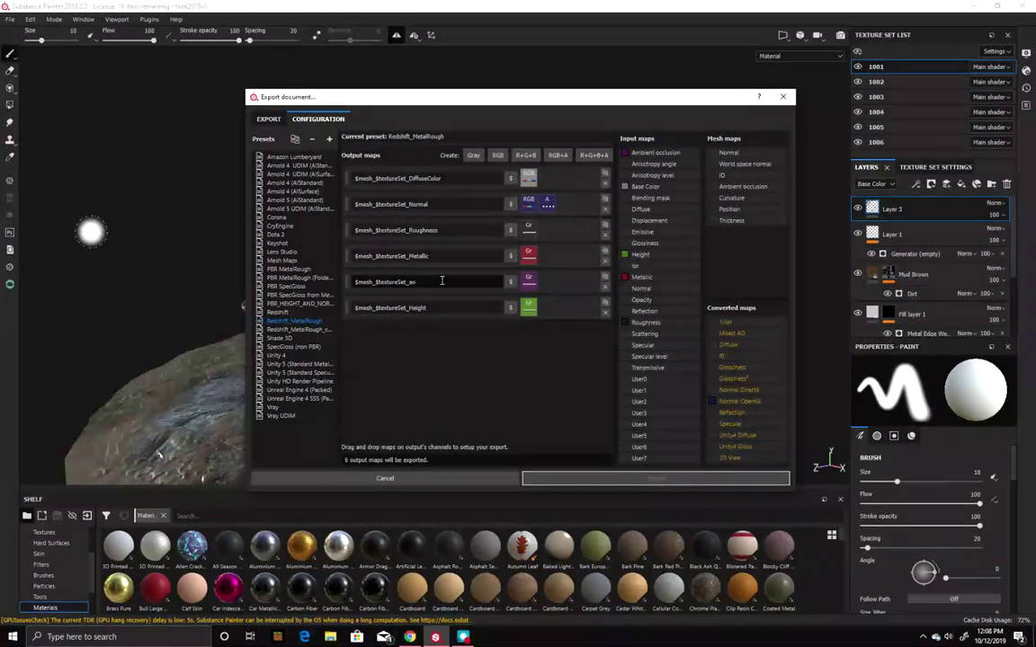
left_click(605, 290)
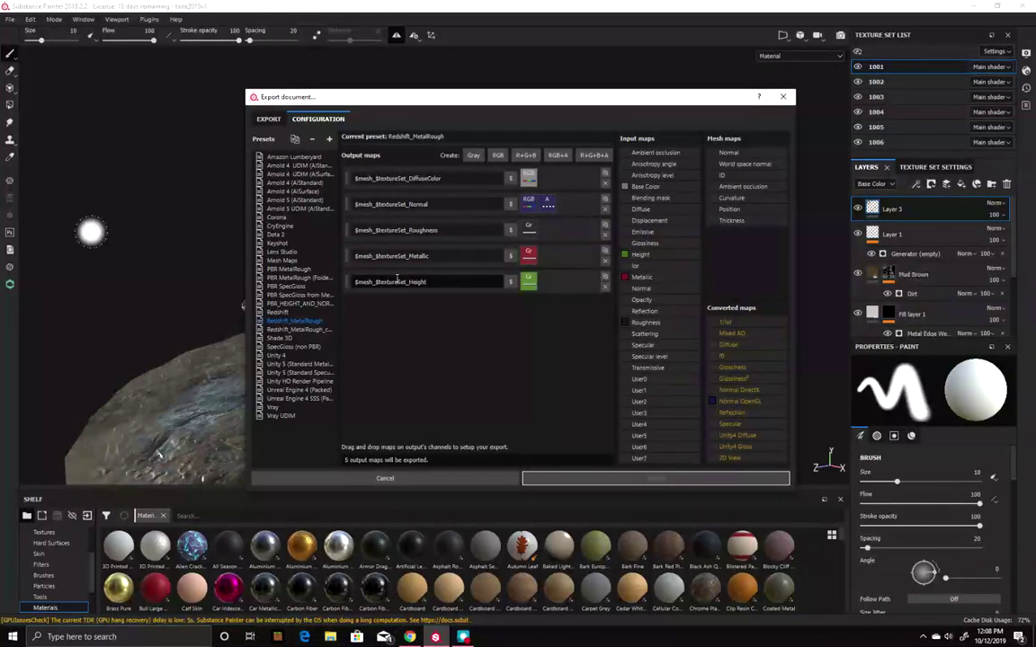
left_click(606, 287)
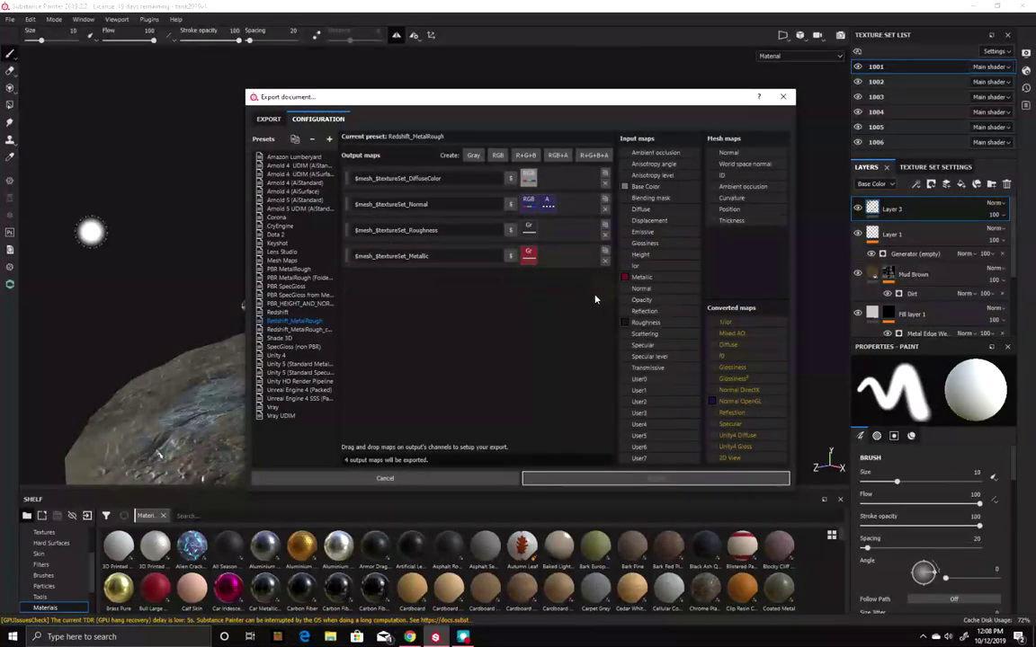
Add a new grayscale output map fed by the Height channel
left_click(471, 156)
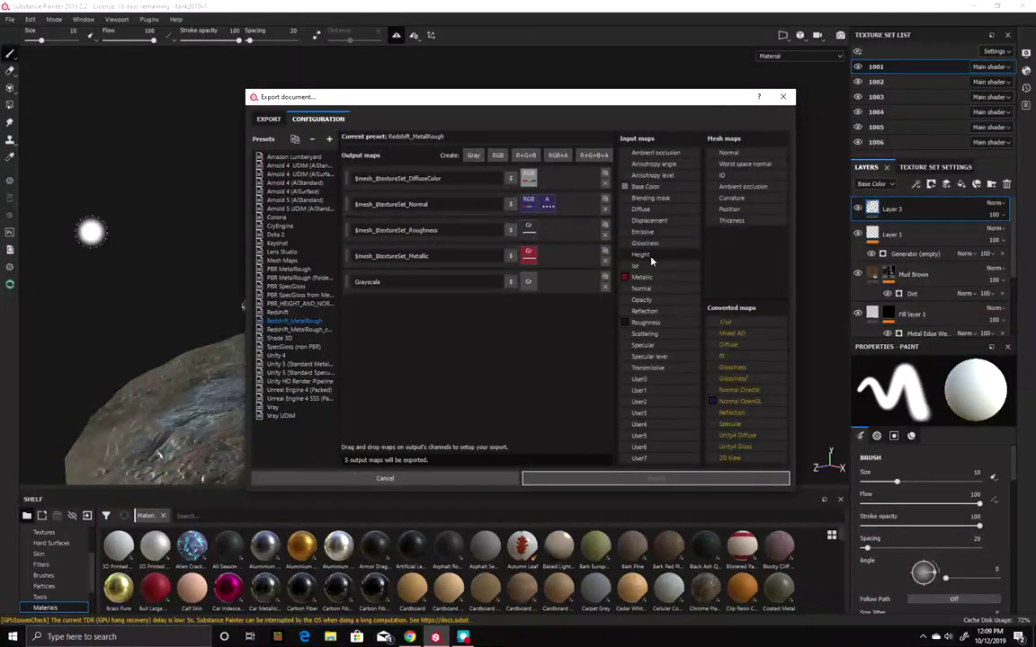
left_click_drag(493, 282, 530, 286)
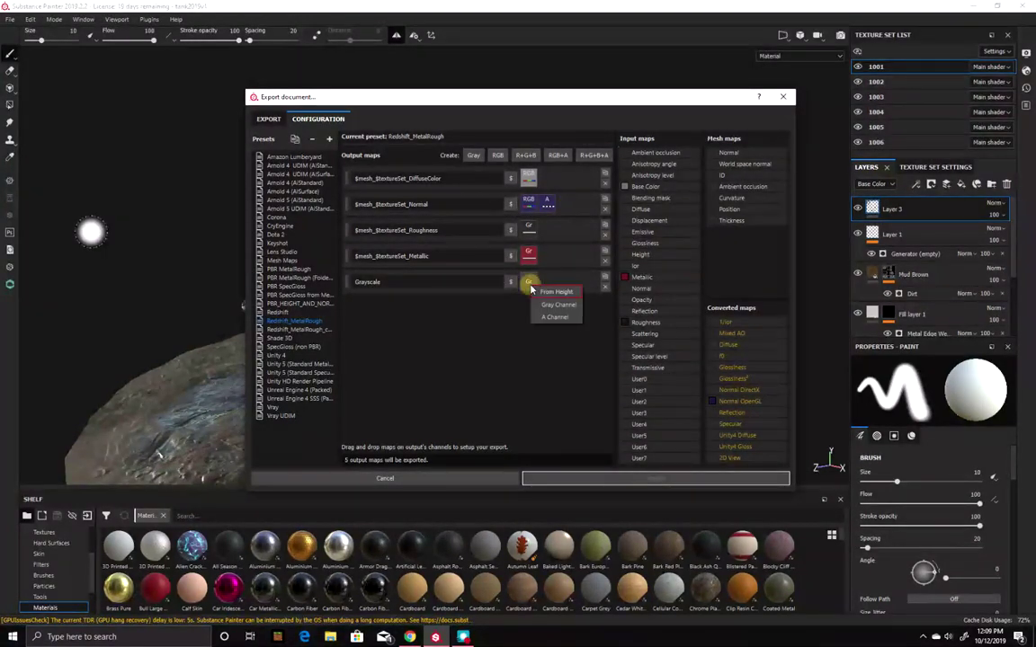
left_click(556, 304)
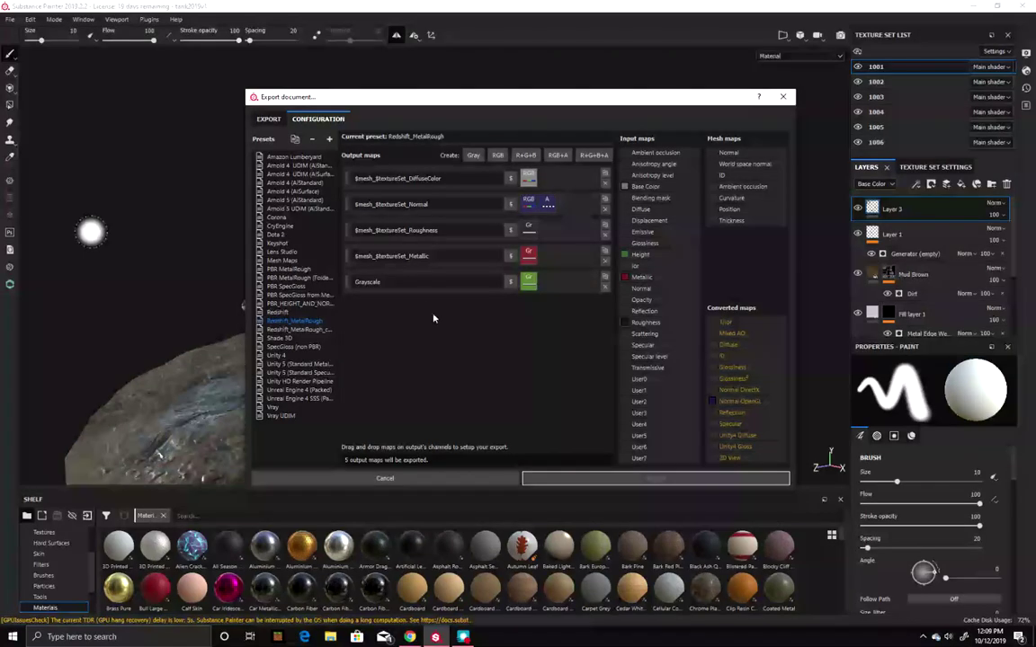
Name the grayscale map $mesh_$textureSet_Height by reusing the Metallic map's name pattern
double_click(406, 284)
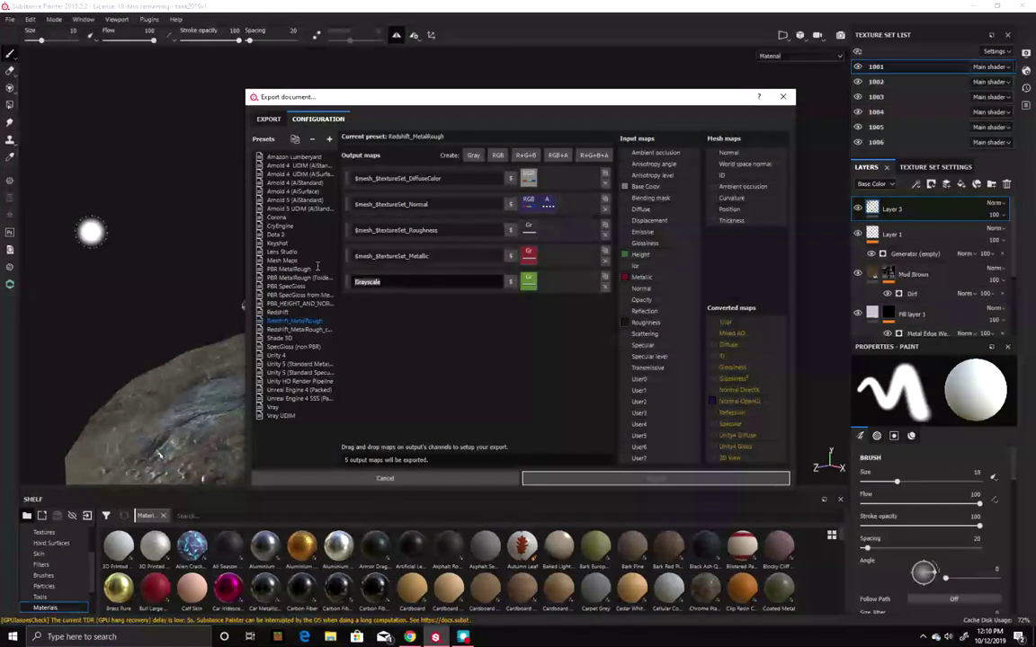
double_click(469, 259)
key("ctrl+c")
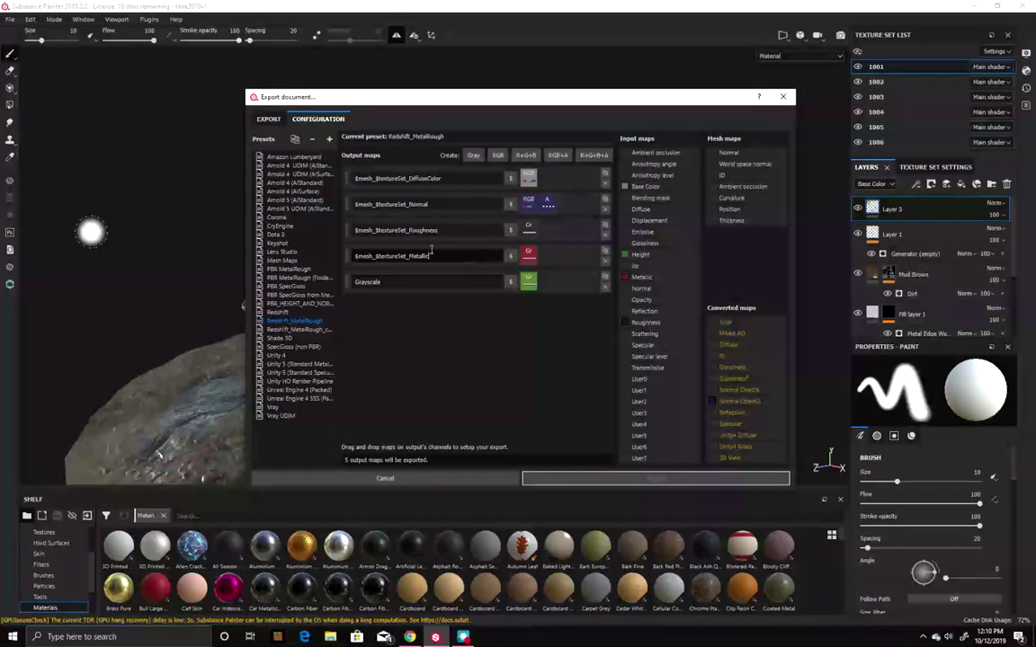
left_click(424, 281)
key("ctrl+v")
key("Escape")
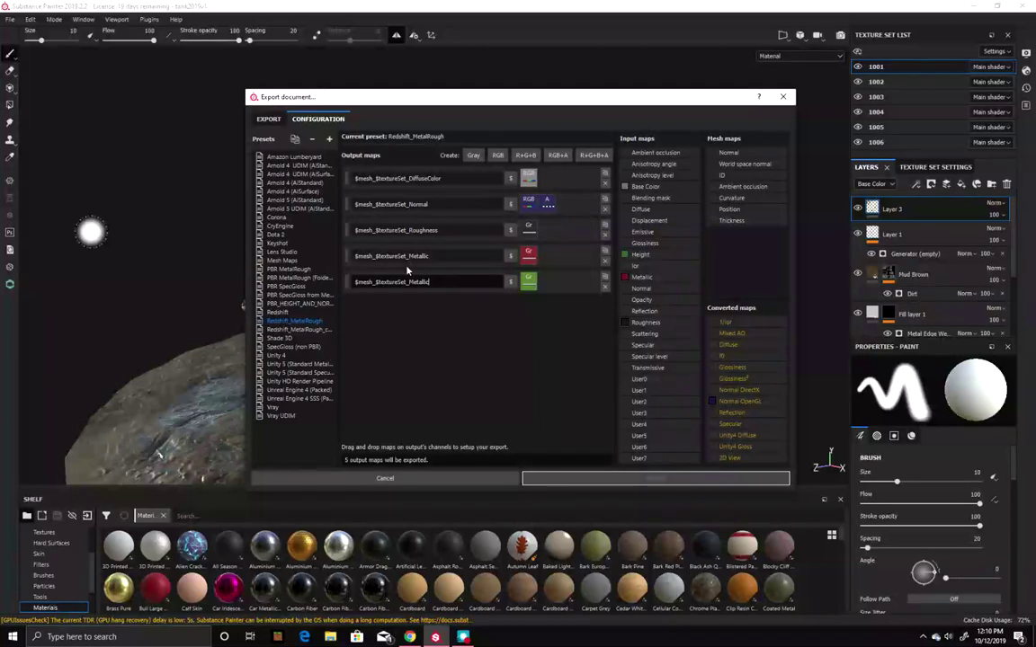
left_click_drag(409, 281, 475, 285)
type("Heigh")
left_click(416, 229)
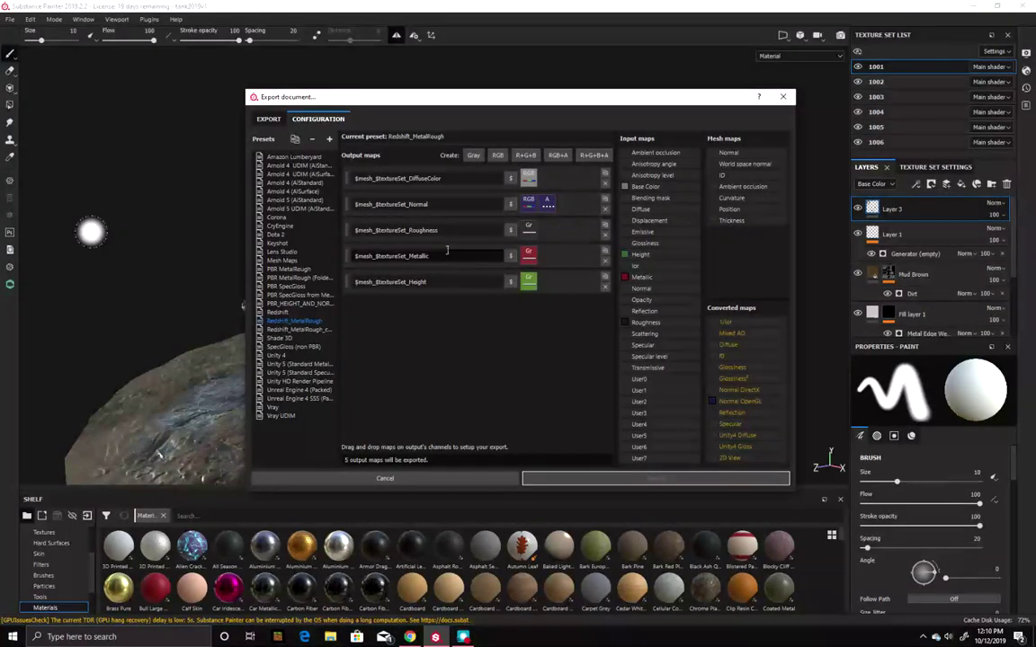
Set the export Config to Redshift_MetalRough, check texture set 1001's maps, then close the export window
left_click(268, 120)
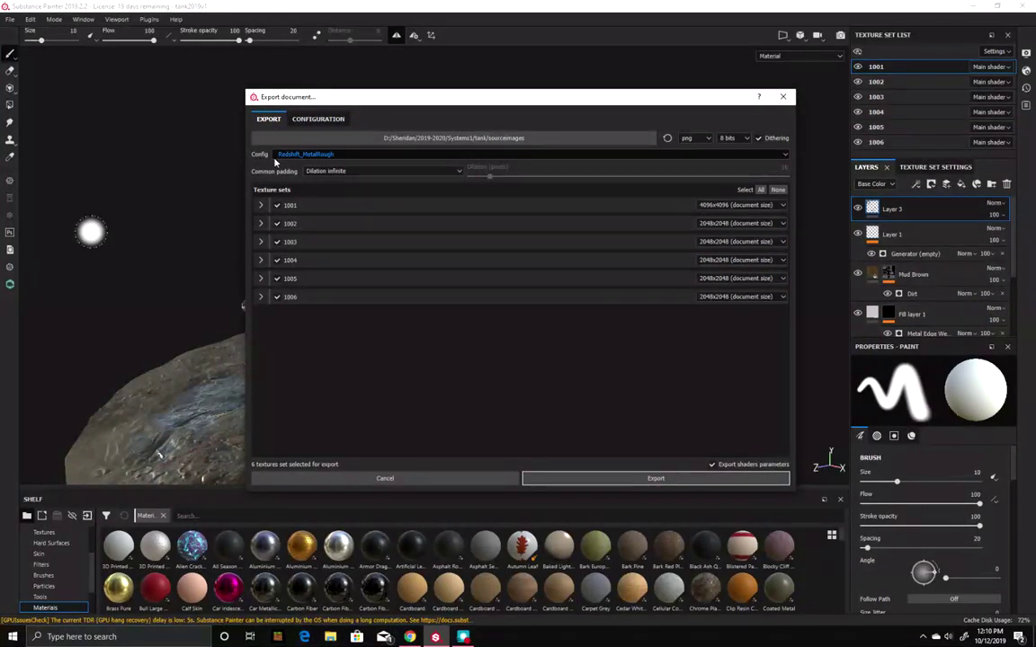
left_click(306, 154)
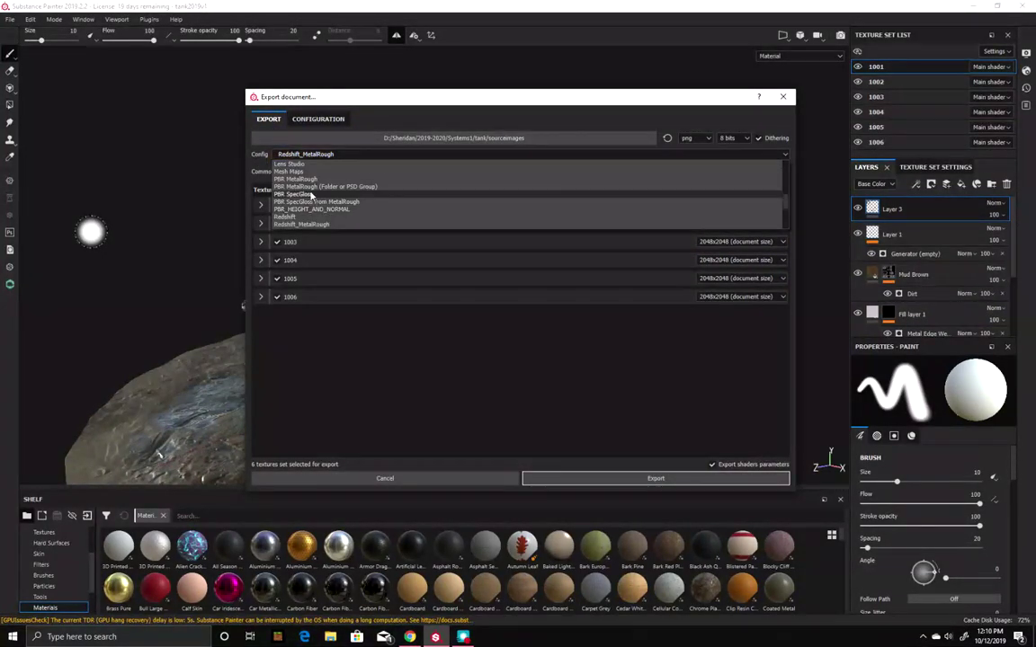
left_click(308, 191)
left_click(307, 154)
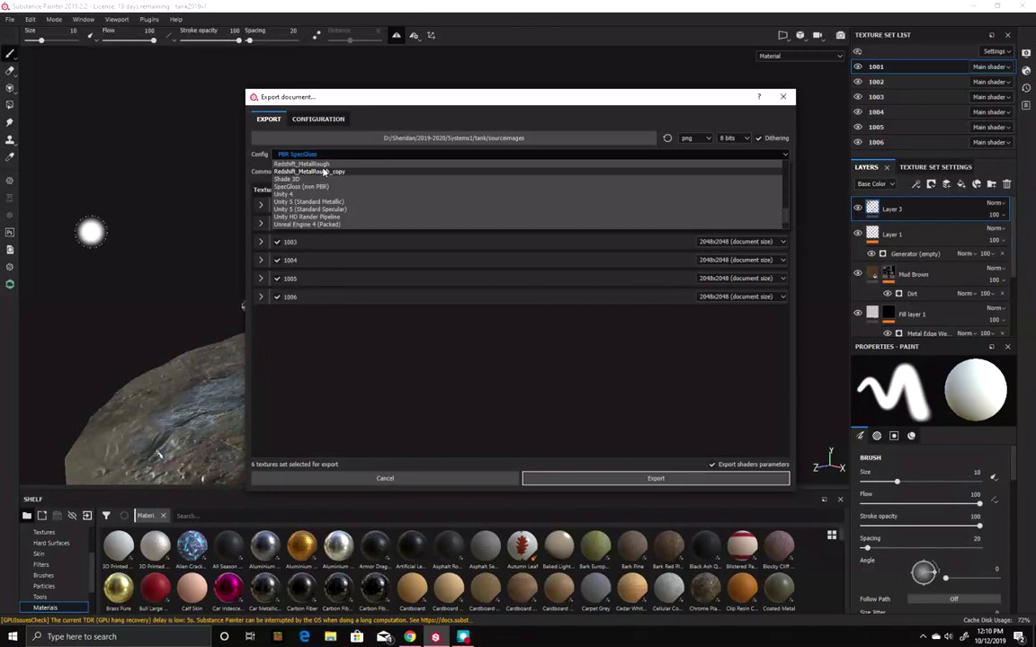
left_click(322, 169)
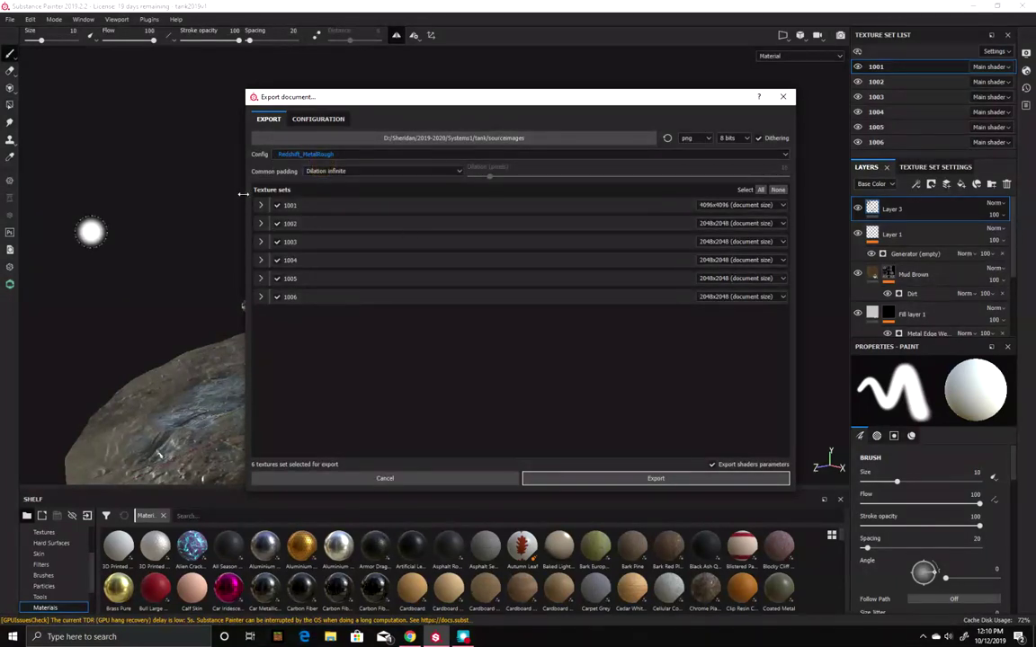
left_click(261, 205)
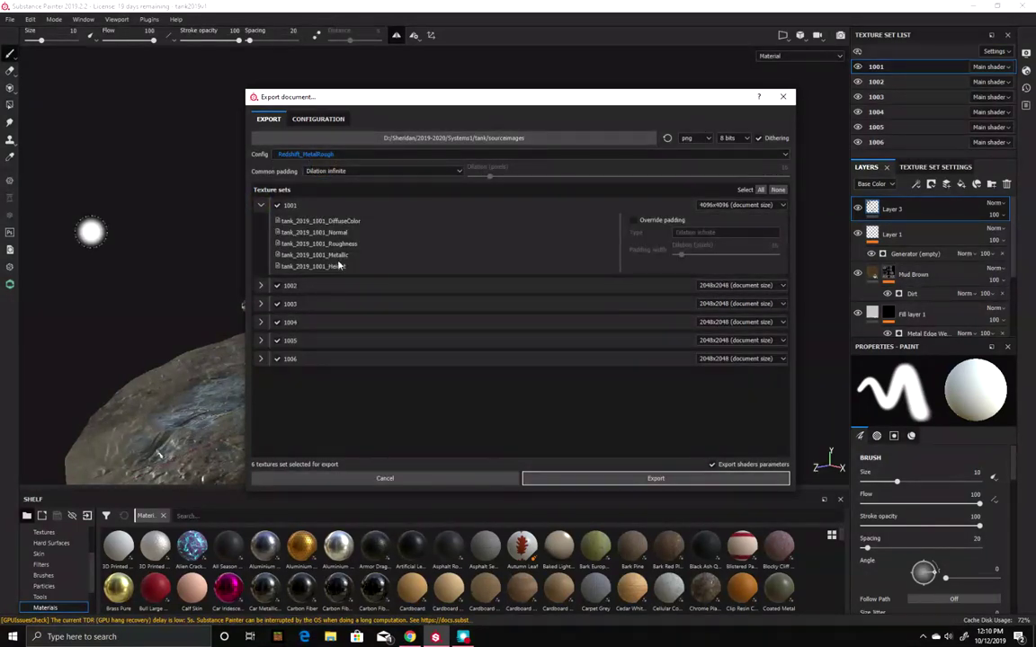
left_click(261, 205)
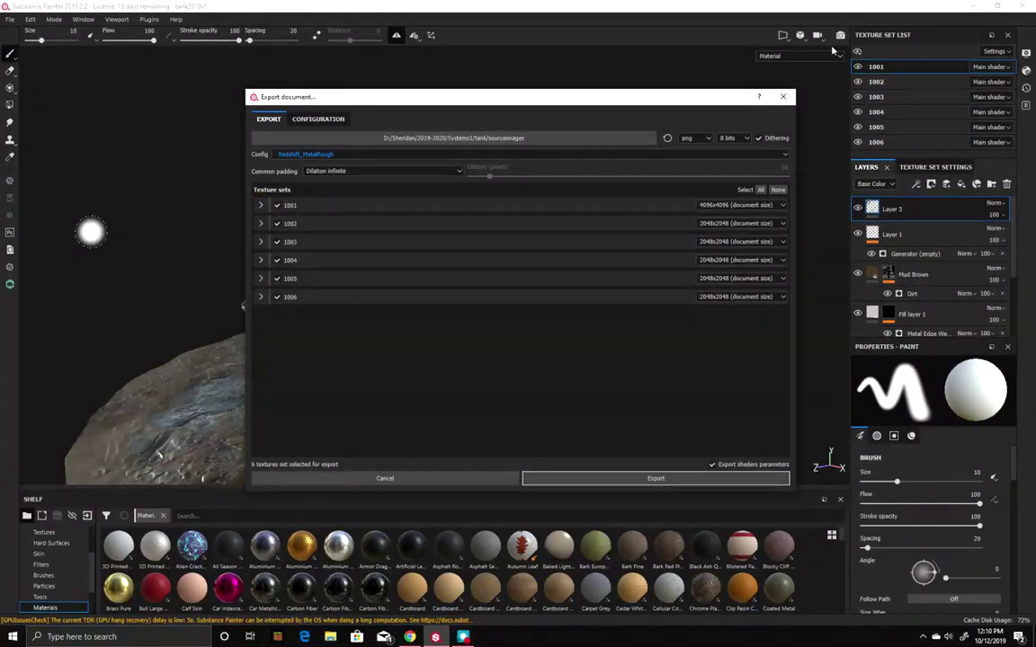
left_click(784, 99)
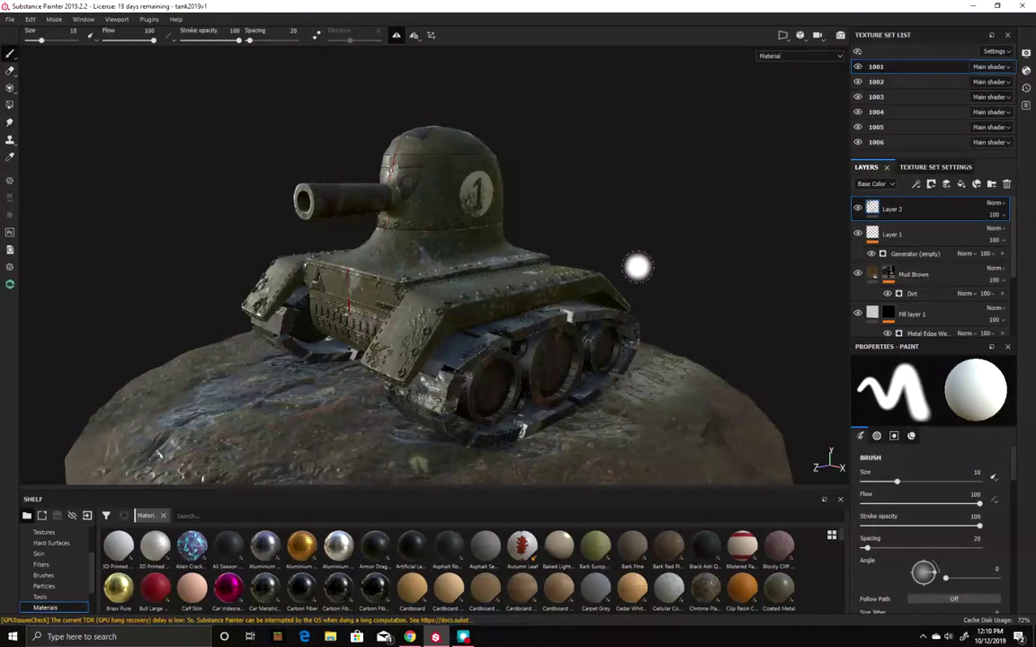
Minimise Substance Painter and launch Maya 2019 from the desktop icon
left_click(977, 9)
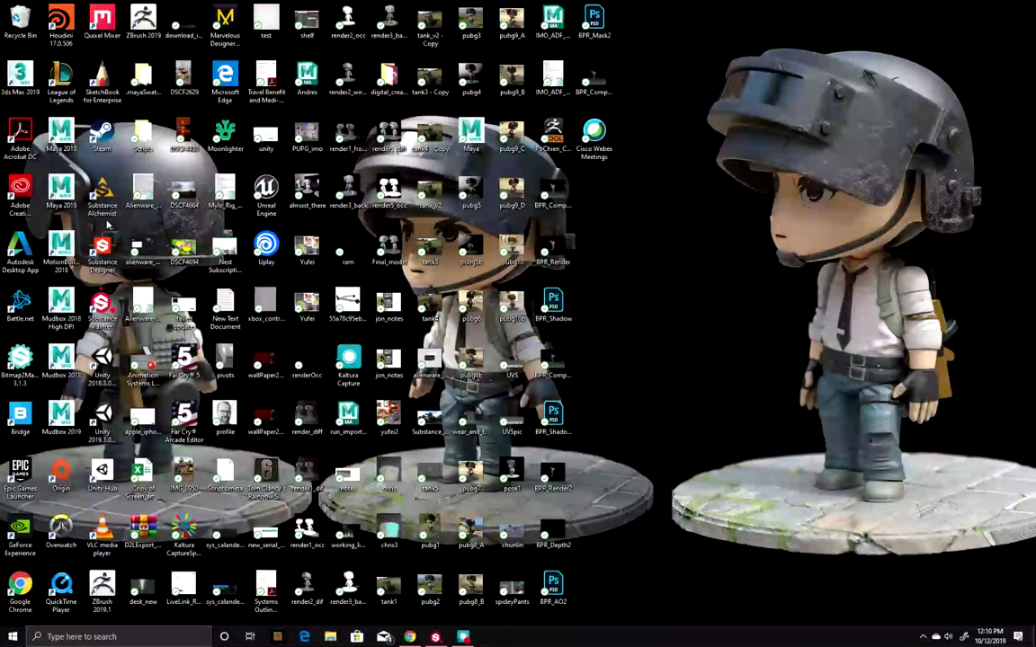
double_click(61, 188)
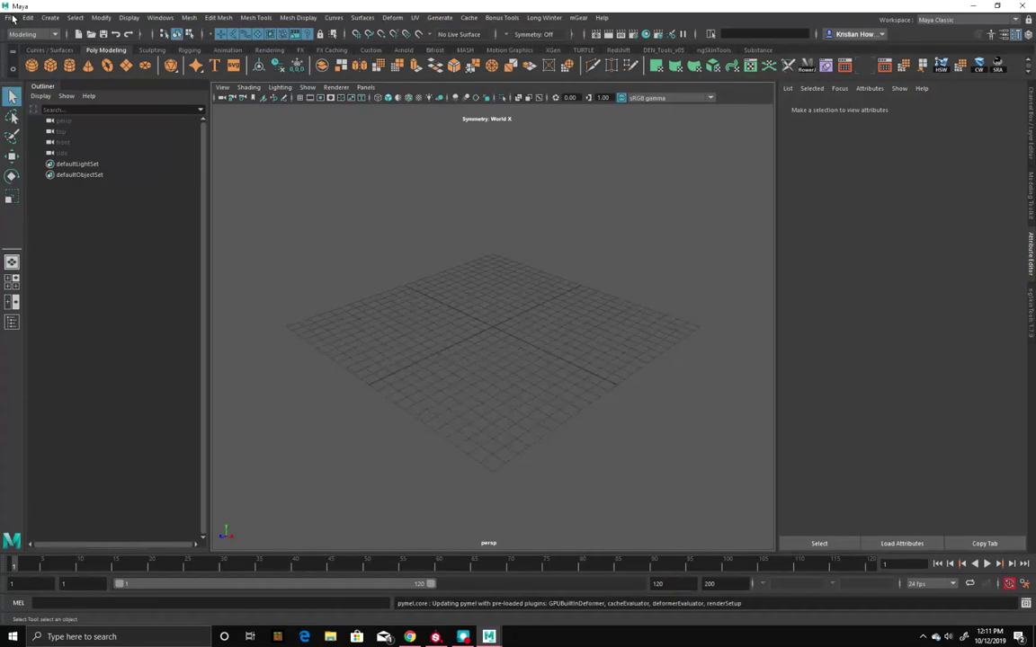
Set the tank folder as the current project via Recent Projects and open File > Import
left_click(12, 18)
mouse_move(101, 362)
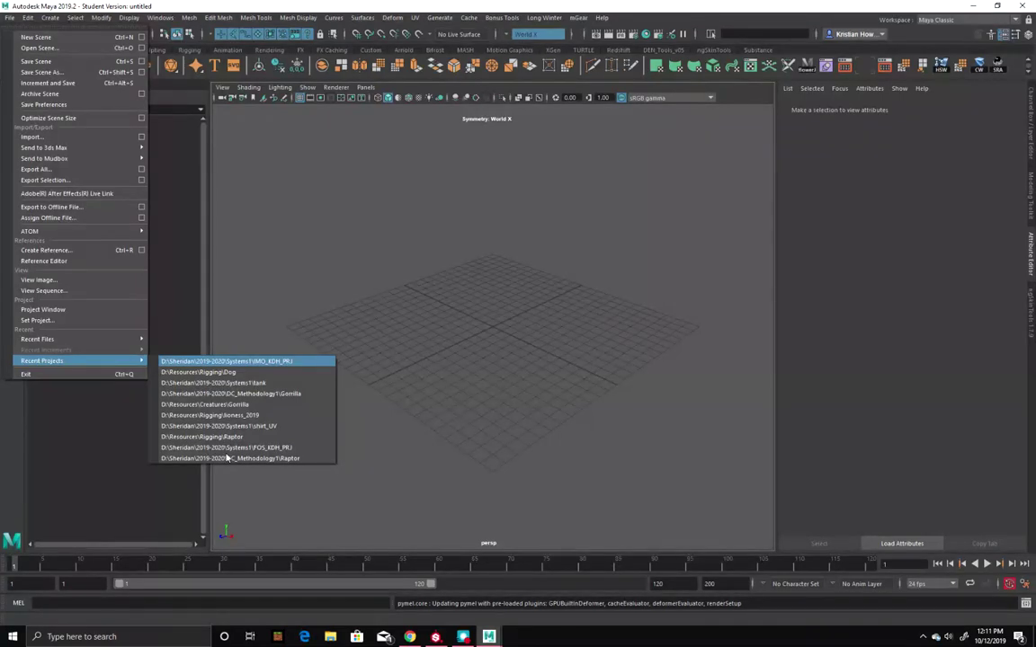
left_click(229, 385)
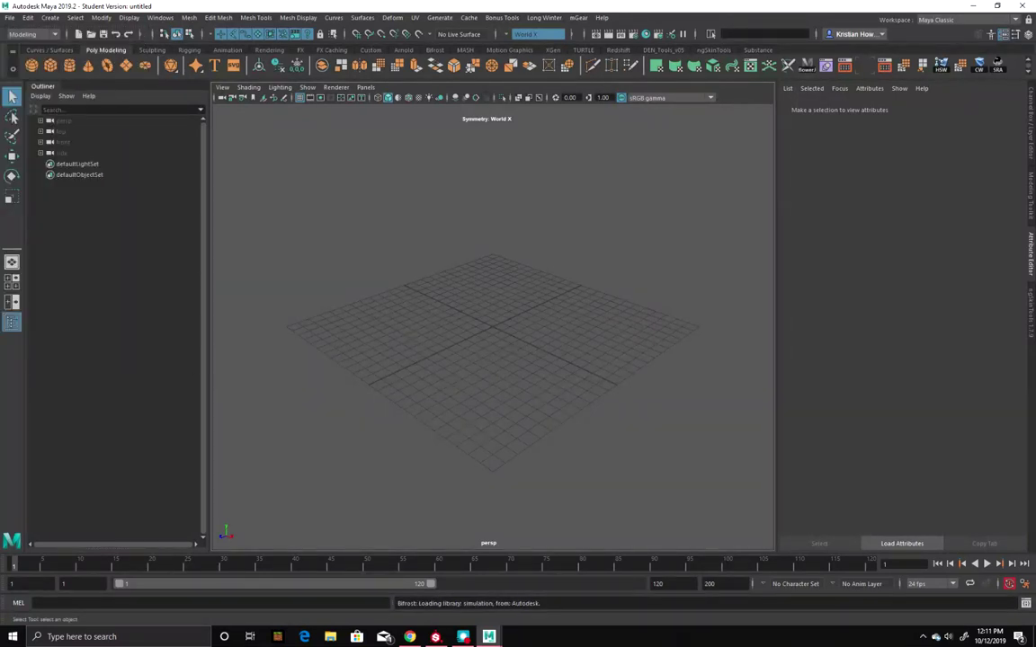
left_click(10, 18)
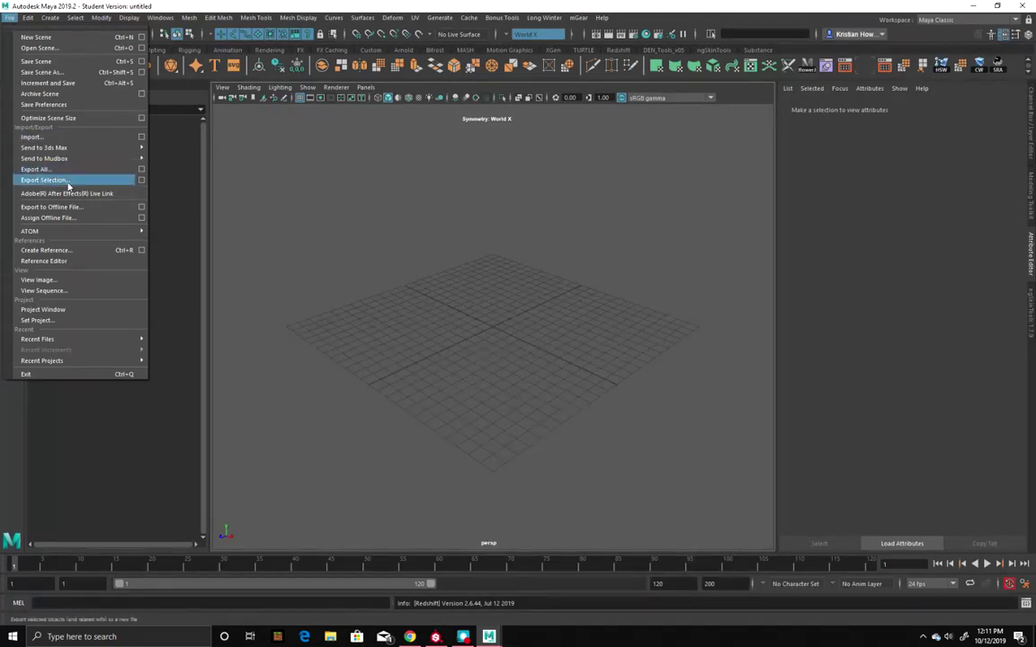
left_click(49, 140)
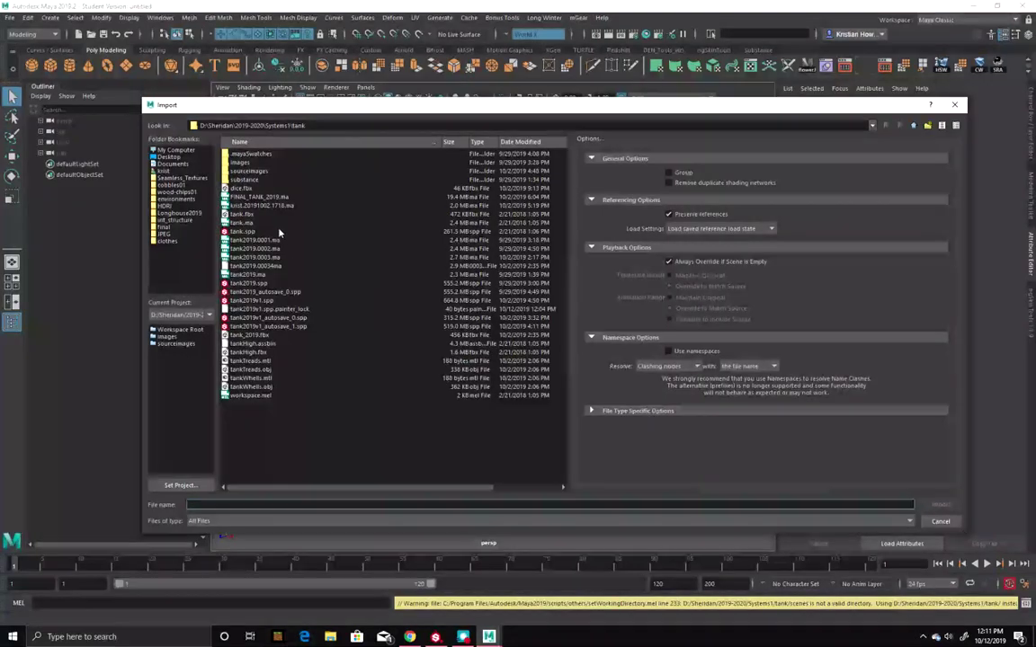
Import tank_2019.fbx and dismiss the resulting Unrecognized file type warning
left_click(247, 214)
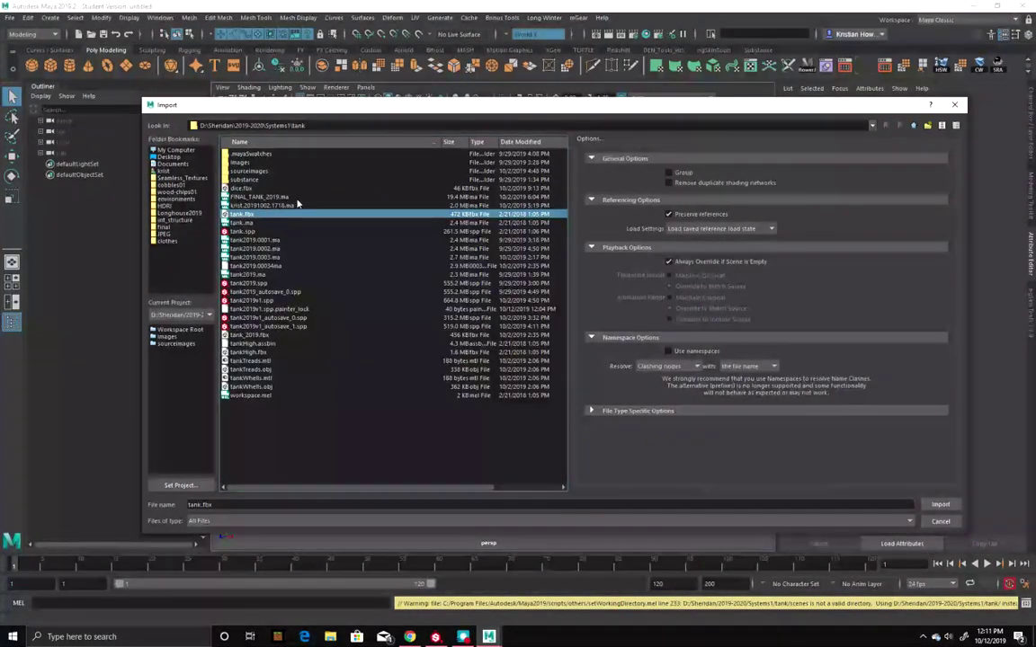
left_click(263, 335)
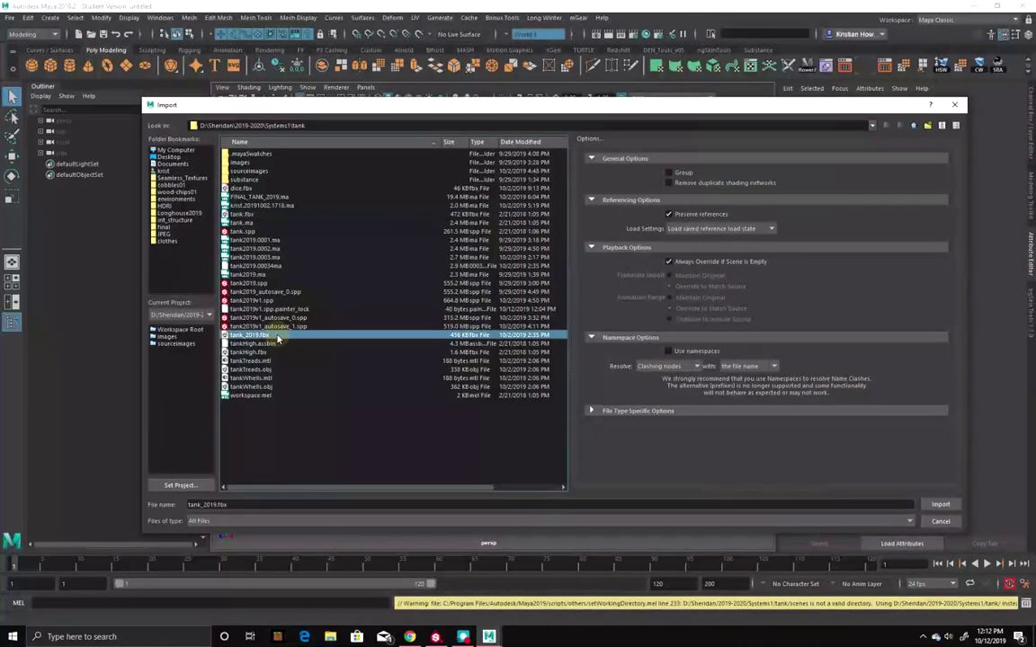
left_click(941, 505)
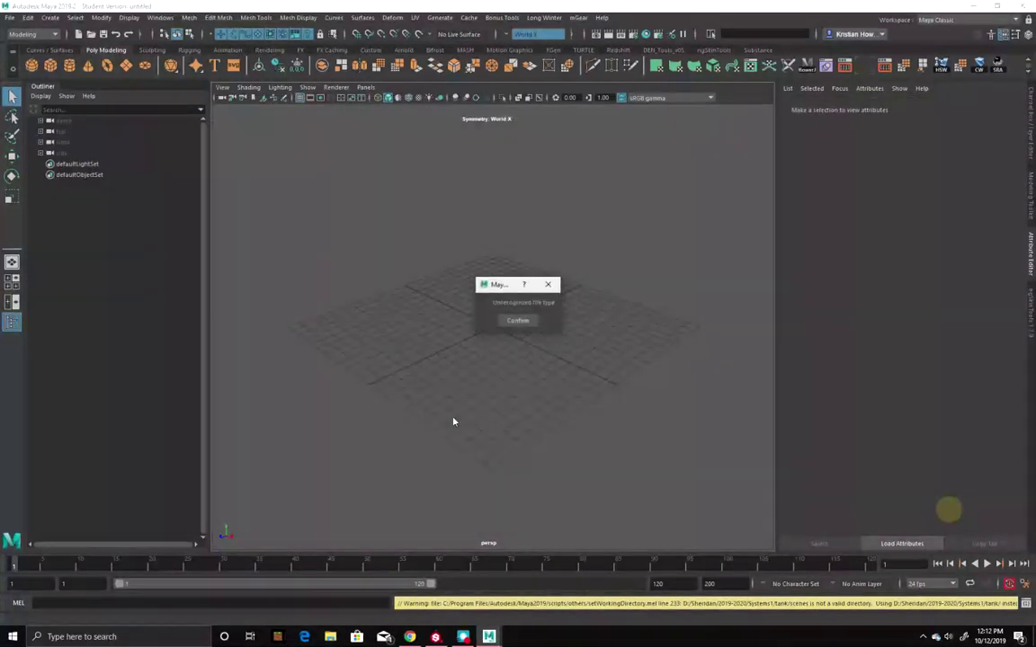
left_click(519, 321)
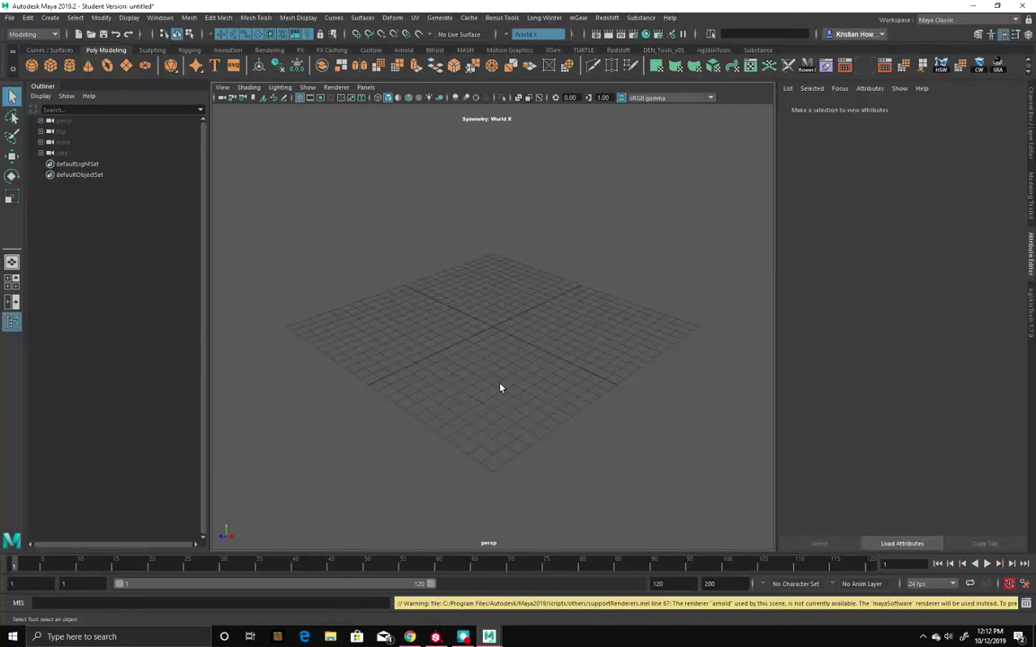
left_click(160, 17)
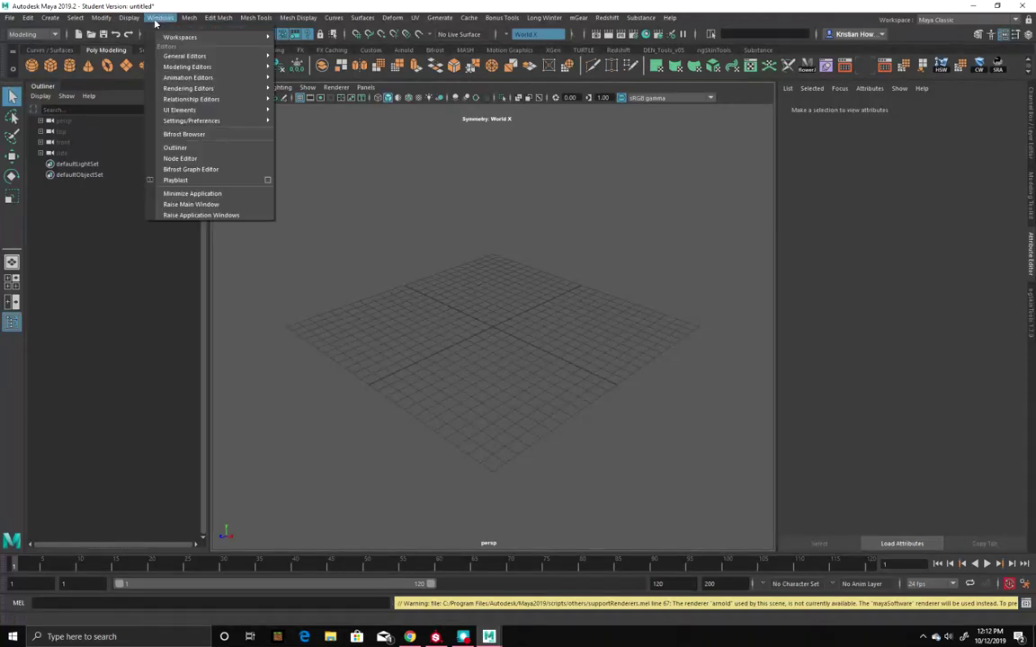
mouse_move(203, 125)
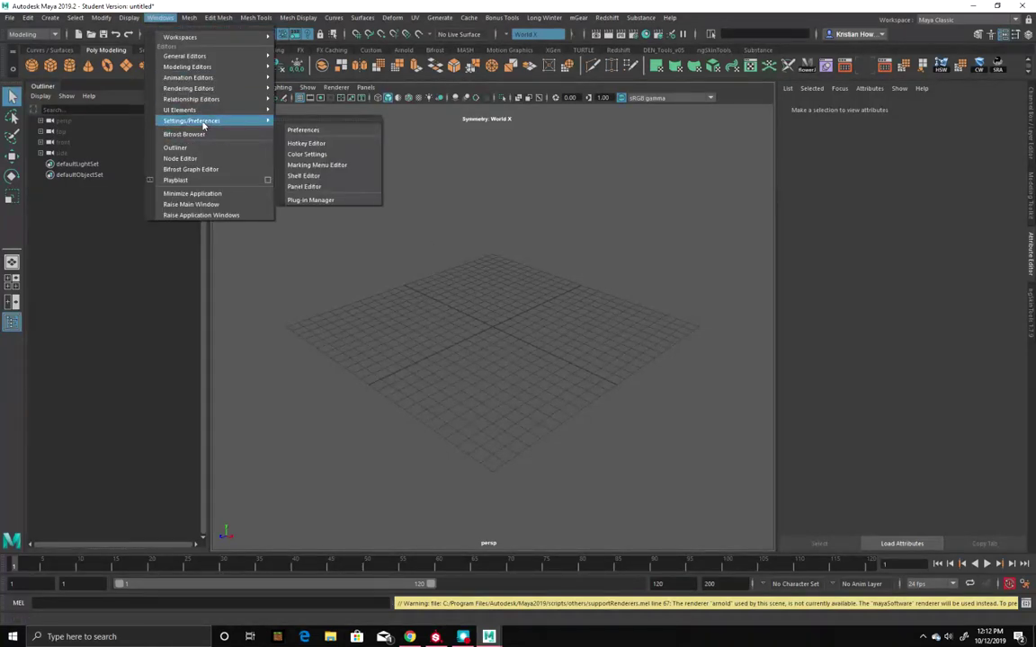
left_click(344, 200)
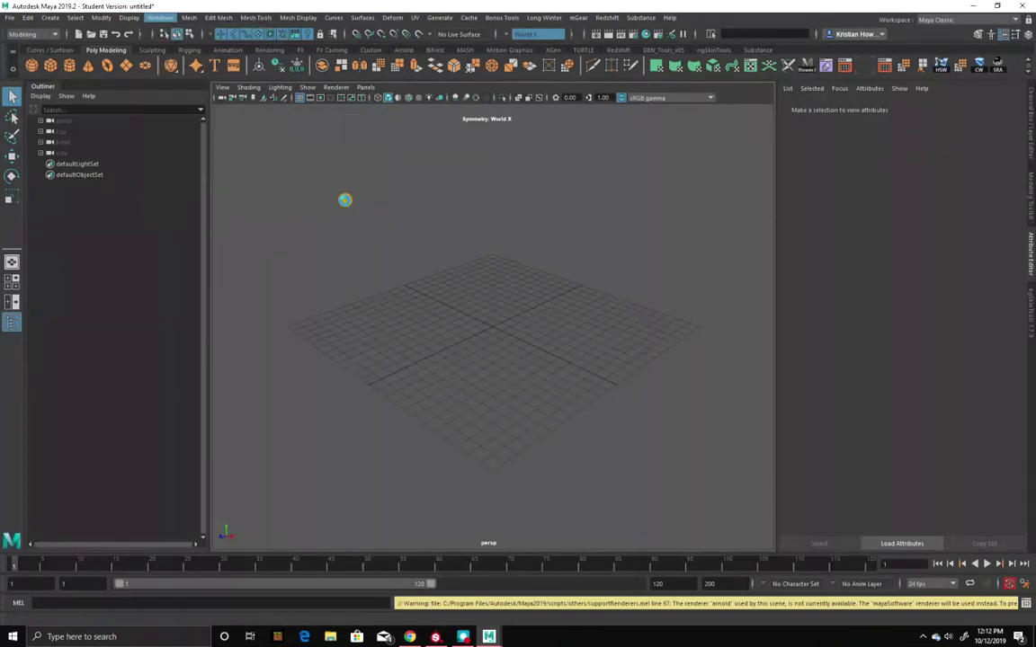
scroll(666, 312, "down", 10)
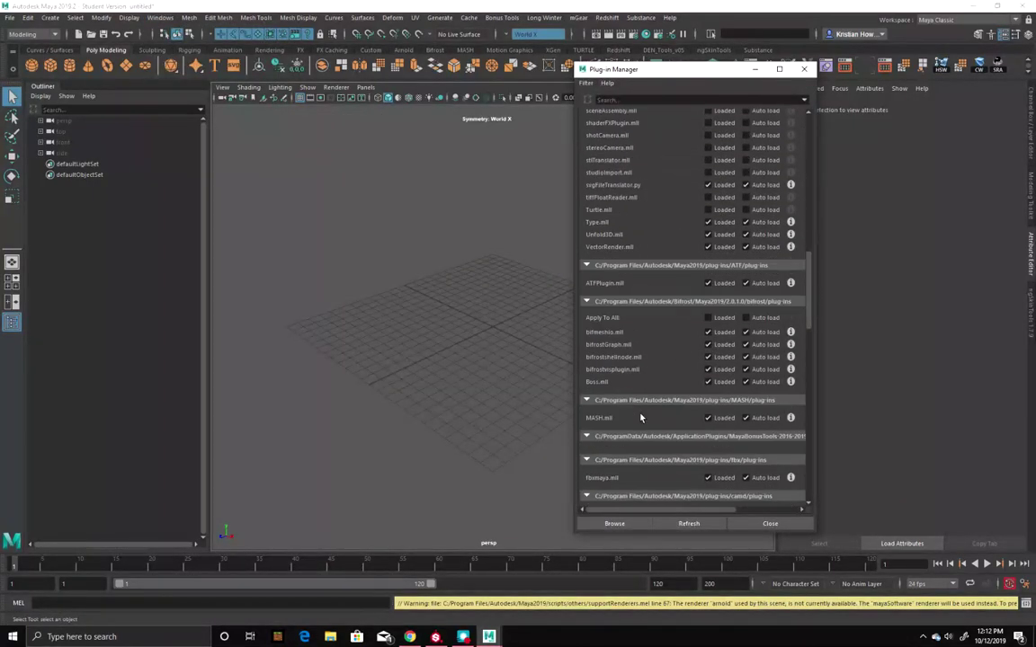
scroll(625, 397, "down", 5)
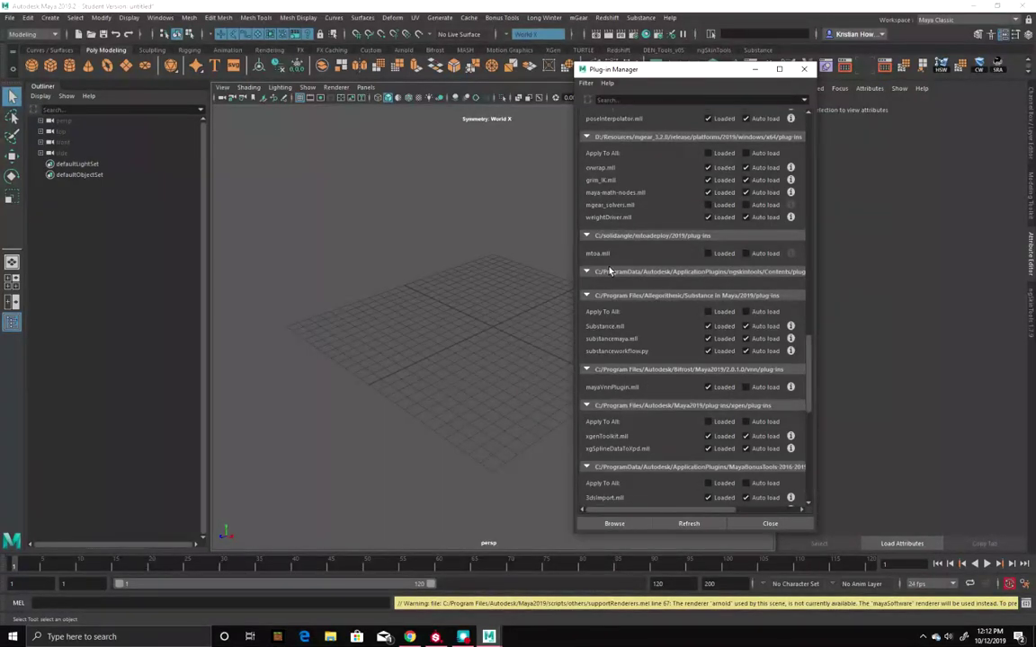
scroll(611, 268, "up", 1)
scroll(664, 302, "up", 3)
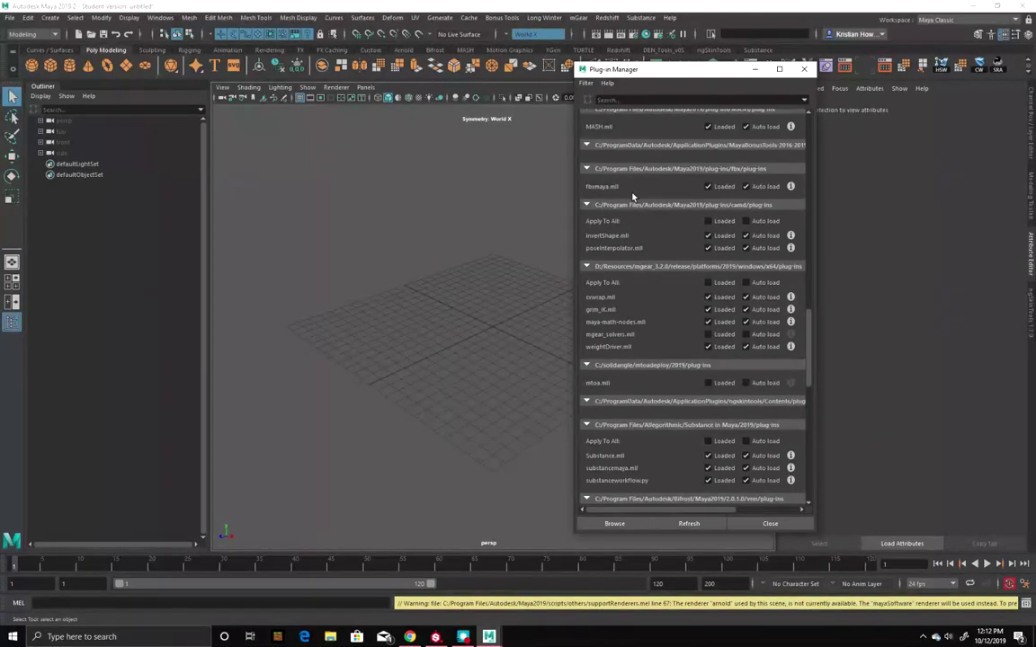
left_click(804, 70)
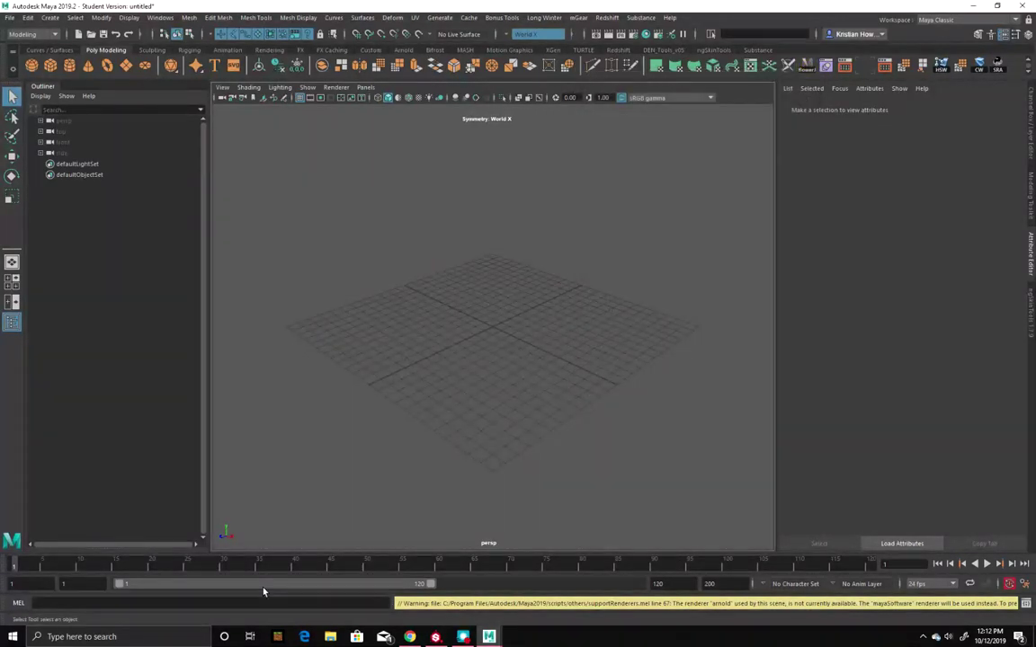
left_click(9, 17)
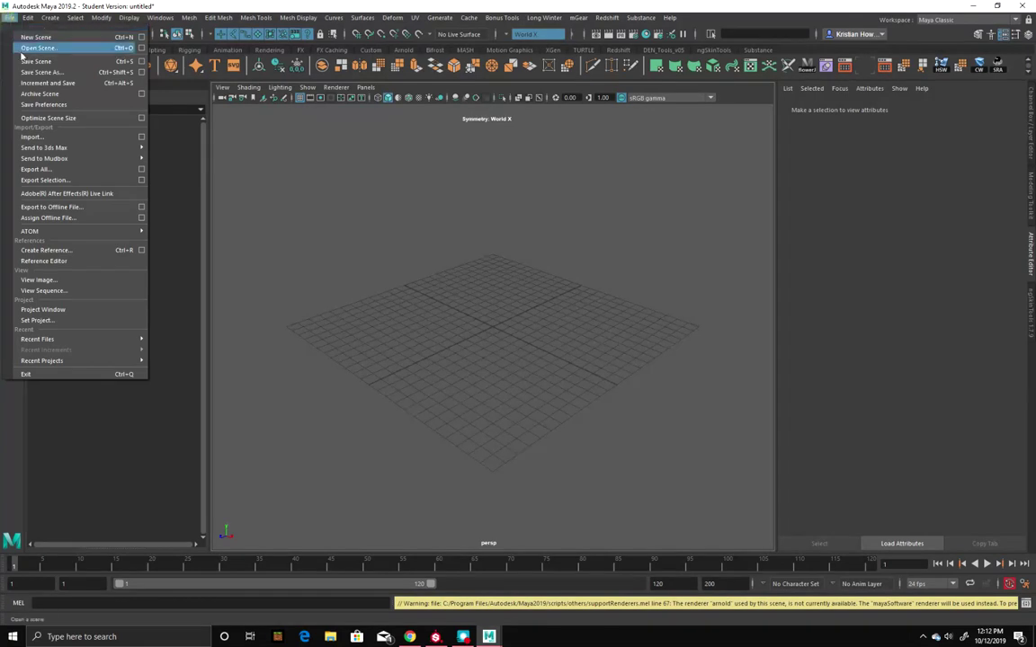
left_click(32, 136)
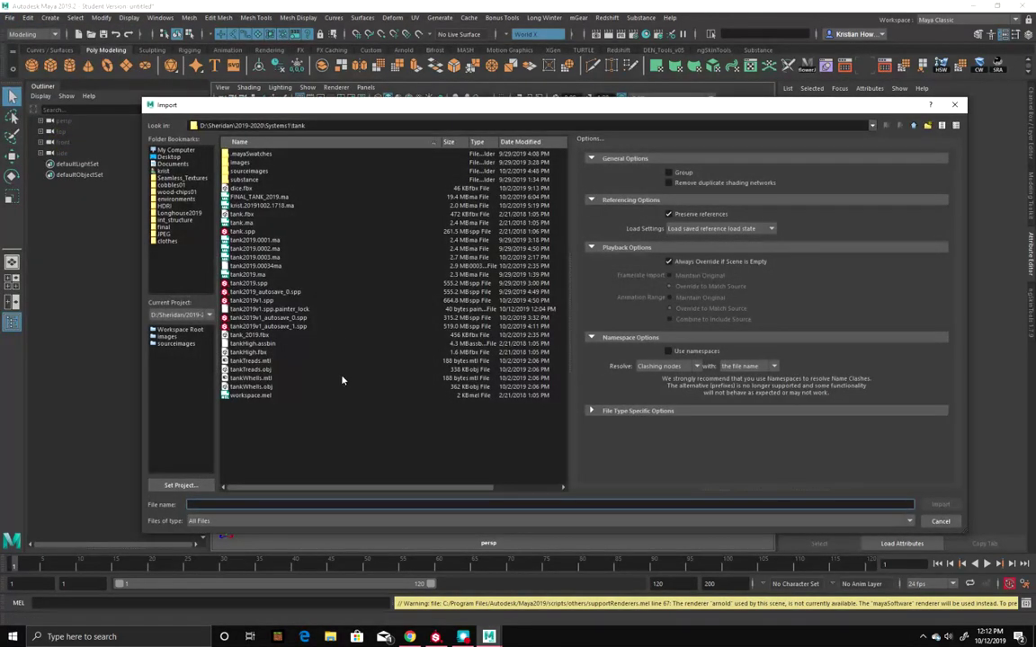
double_click(256, 335)
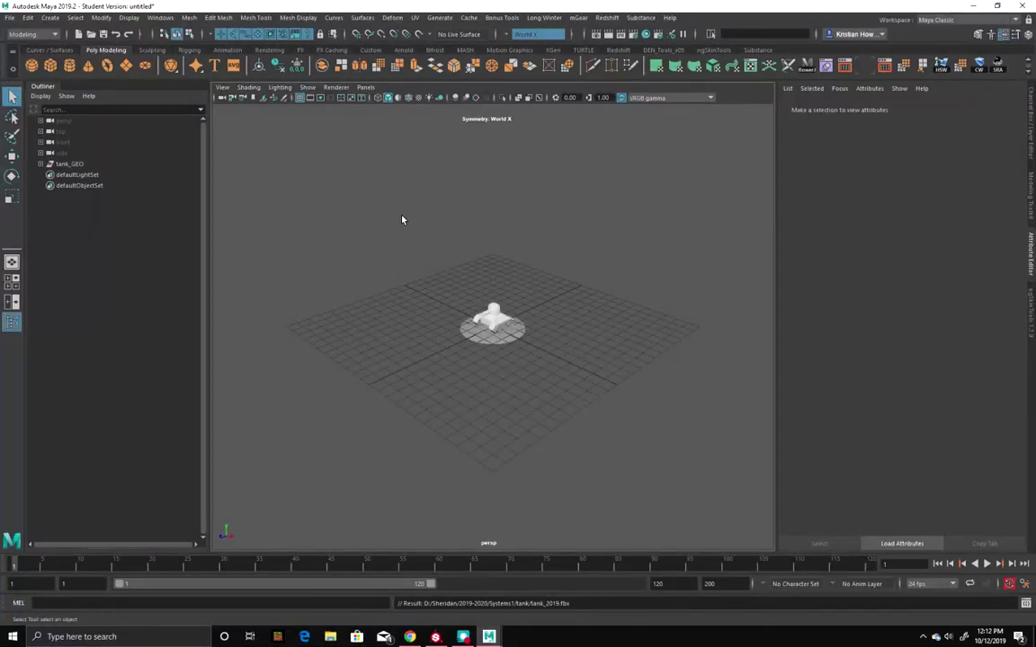
key("f")
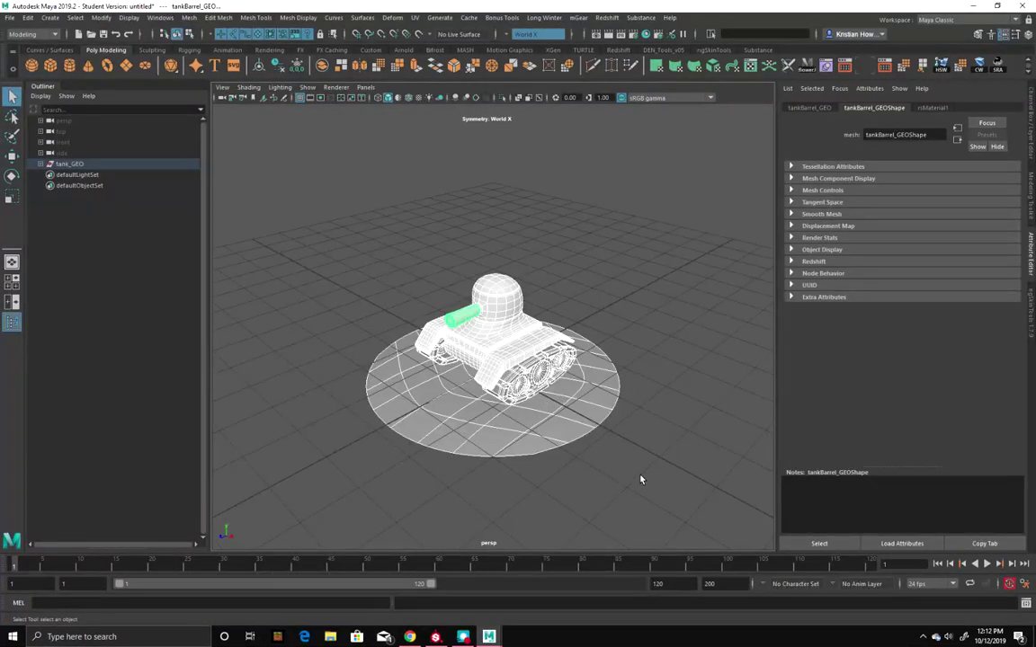
left_click(640, 479)
left_click_drag(640, 479, 458, 420, "alt")
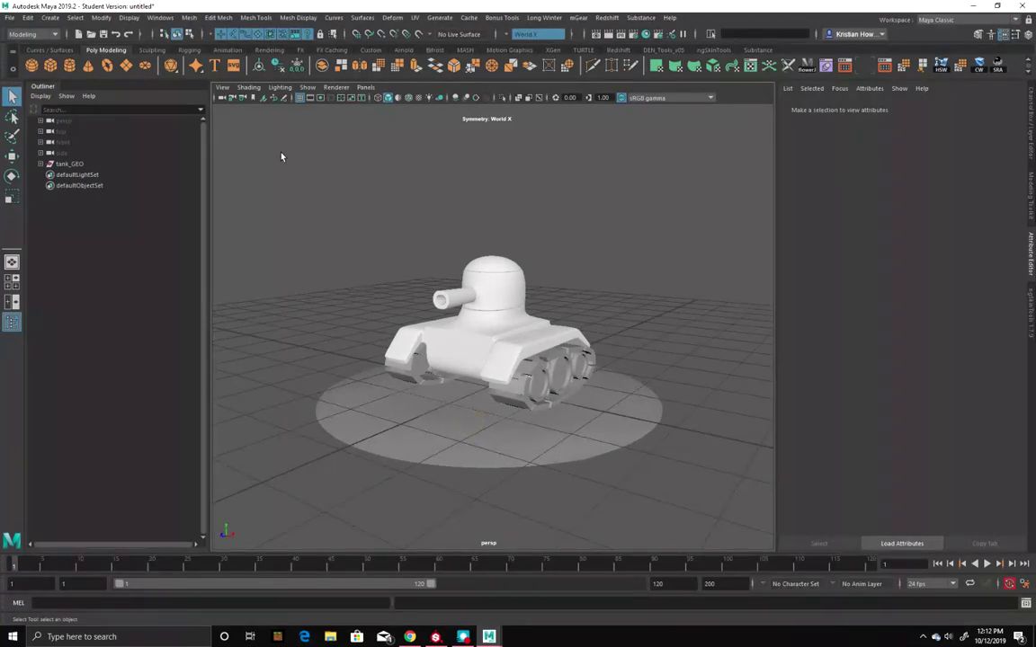
Open Hypershade and dock it to the right of a widened 3D view of the tank
left_click(646, 33)
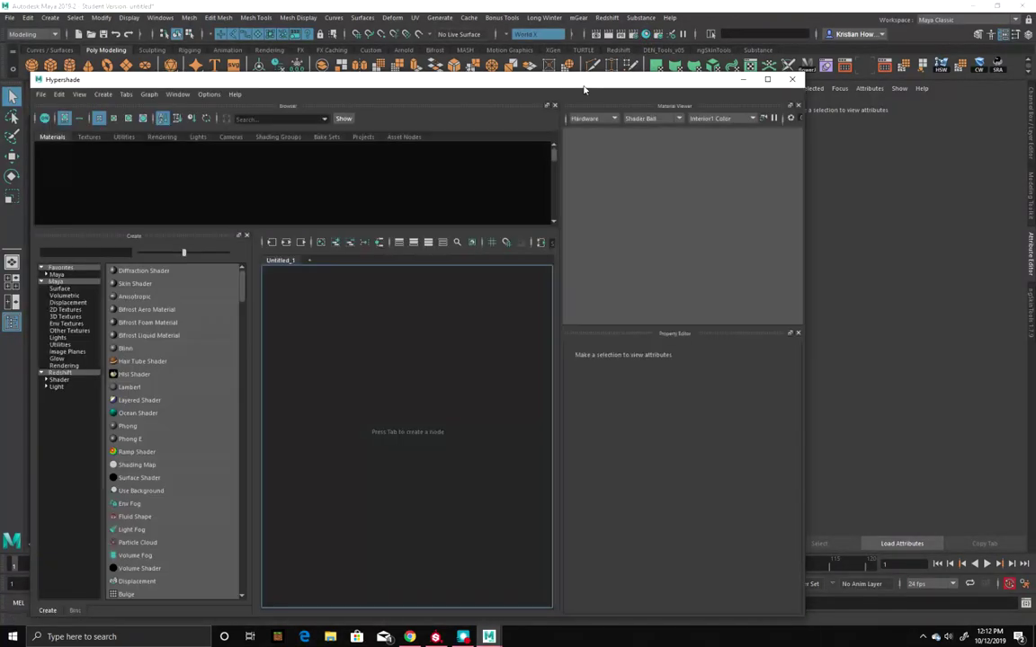
left_click_drag(568, 89, 753, 38)
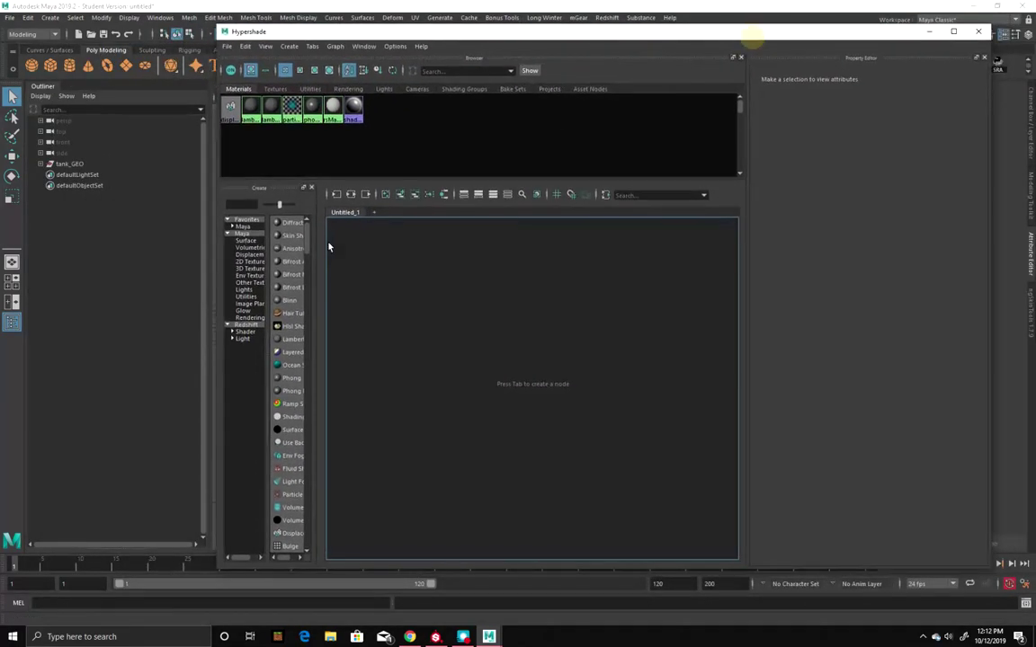
left_click(209, 125)
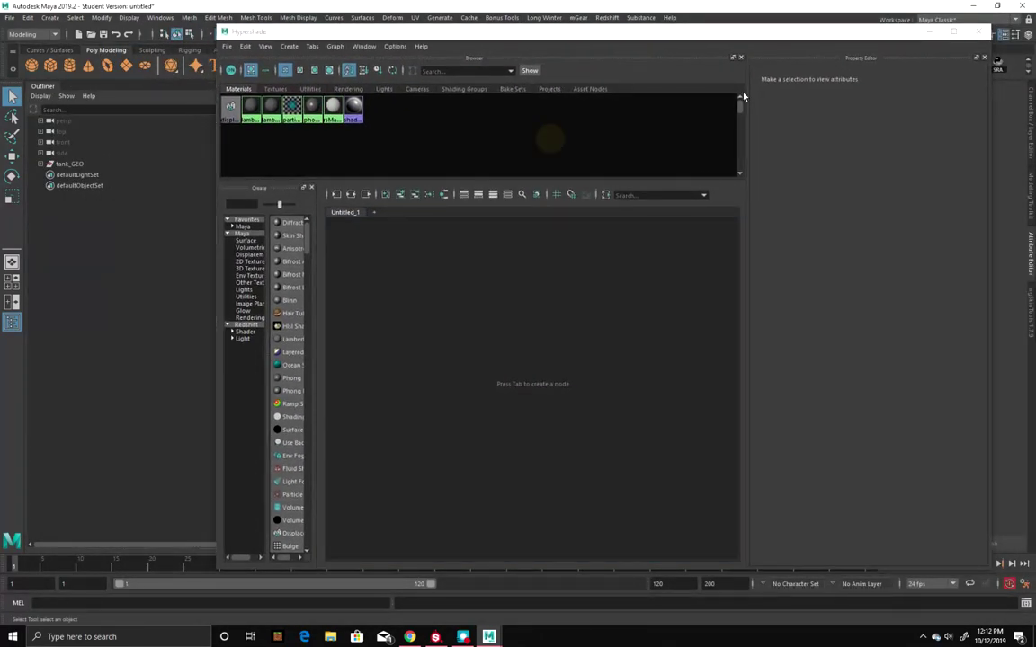
left_click_drag(455, 33, 894, 37)
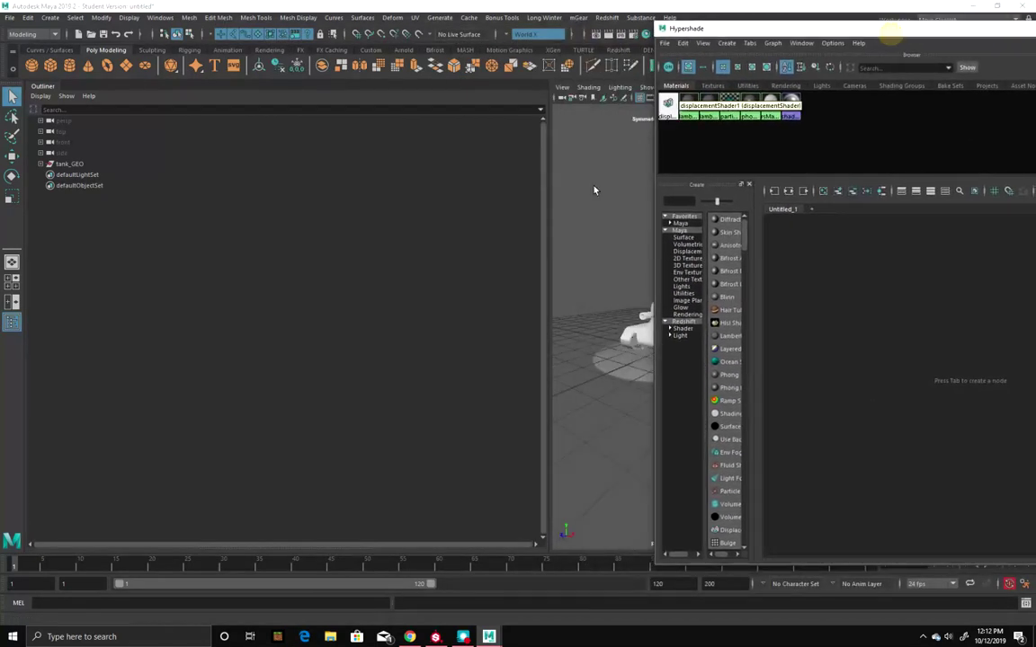
left_click_drag(548, 179, 165, 180)
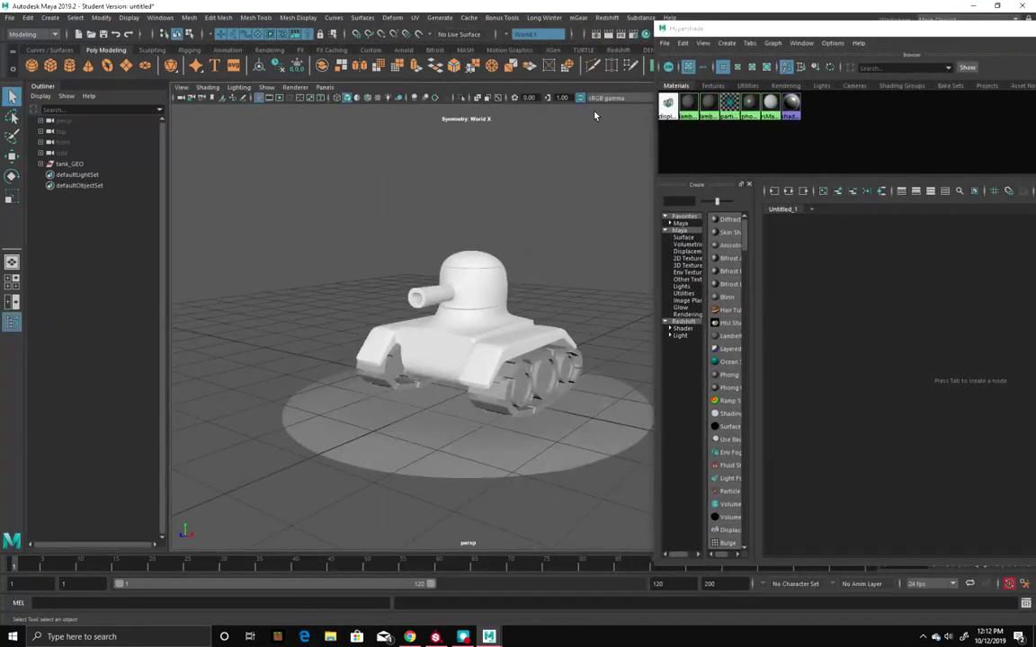
left_click_drag(658, 116, 537, 117)
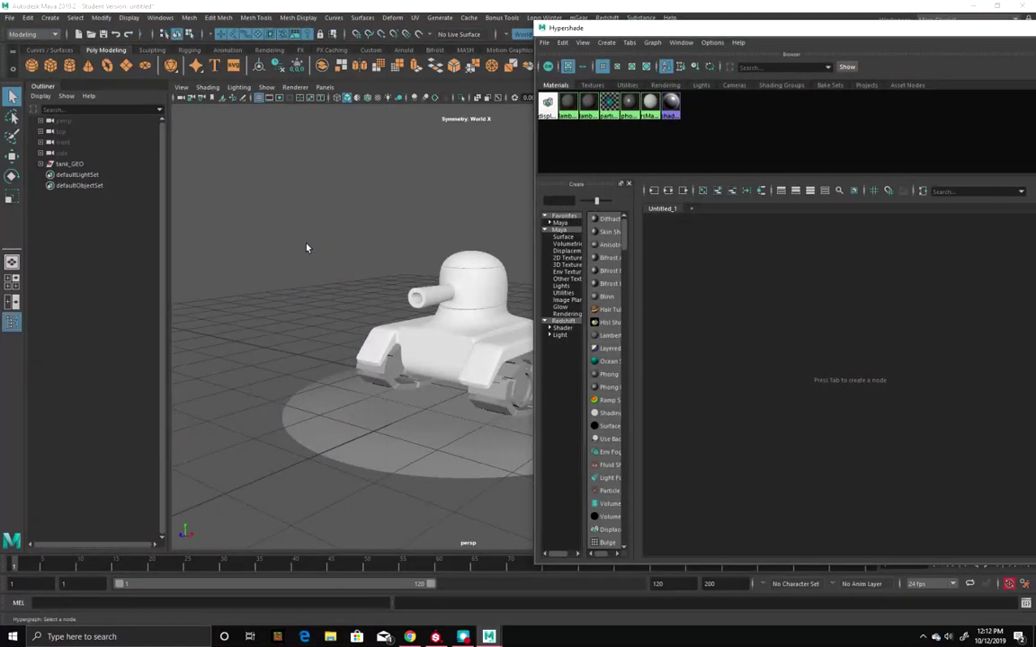
Maximise the 3D view with Ctrl+Space and list the Redshift node category in Hypershade
key("ctrl+space")
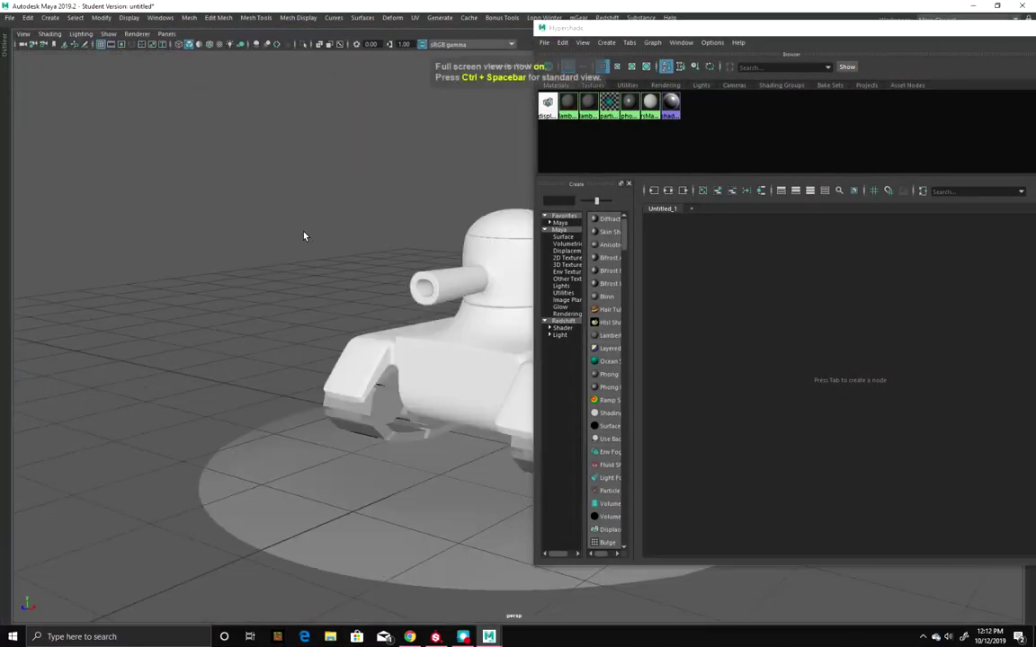
middle_click_drag(335, 253, 177, 272, "alt")
left_click_drag(177, 271, 238, 220, "alt")
left_click_drag(701, 36, 582, 24)
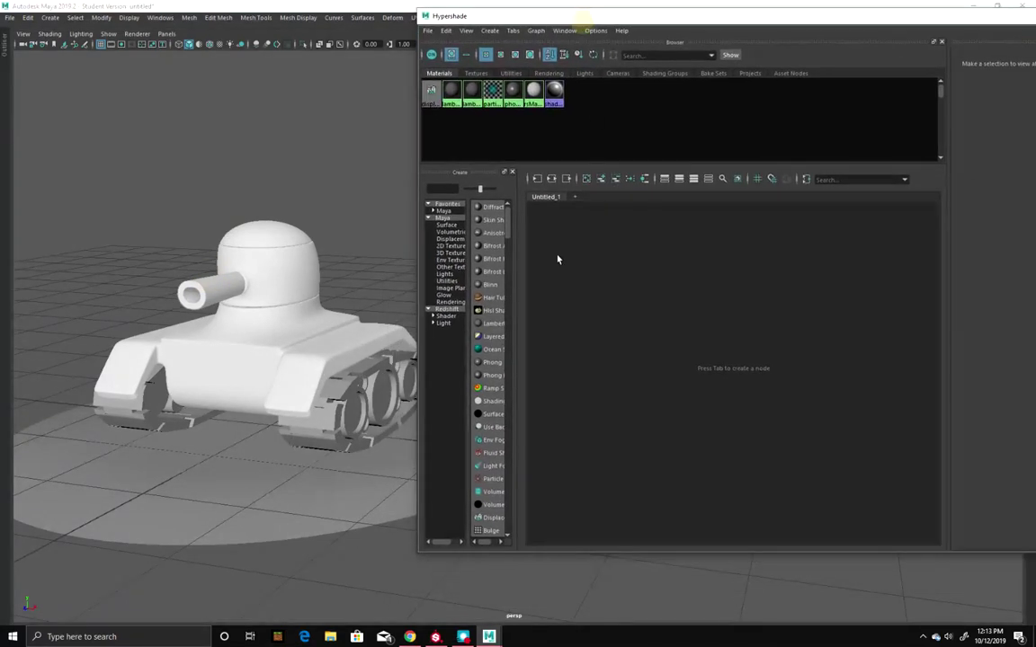
left_click(443, 310)
left_click_drag(511, 321, 682, 316)
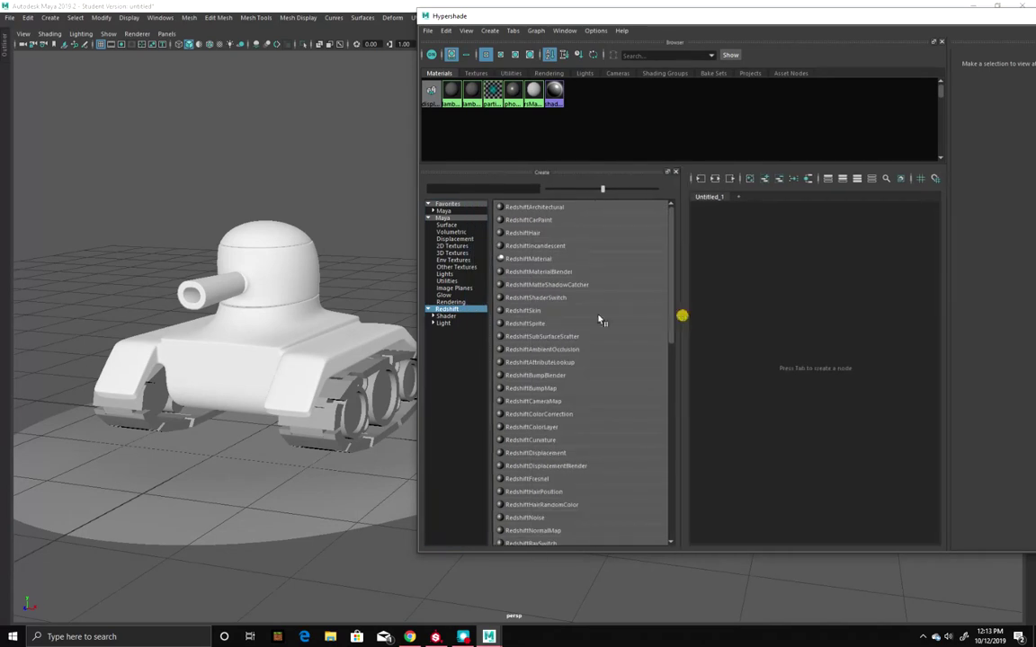
Create a RedshiftMaterial and rename it tank_mtl
left_click(536, 259)
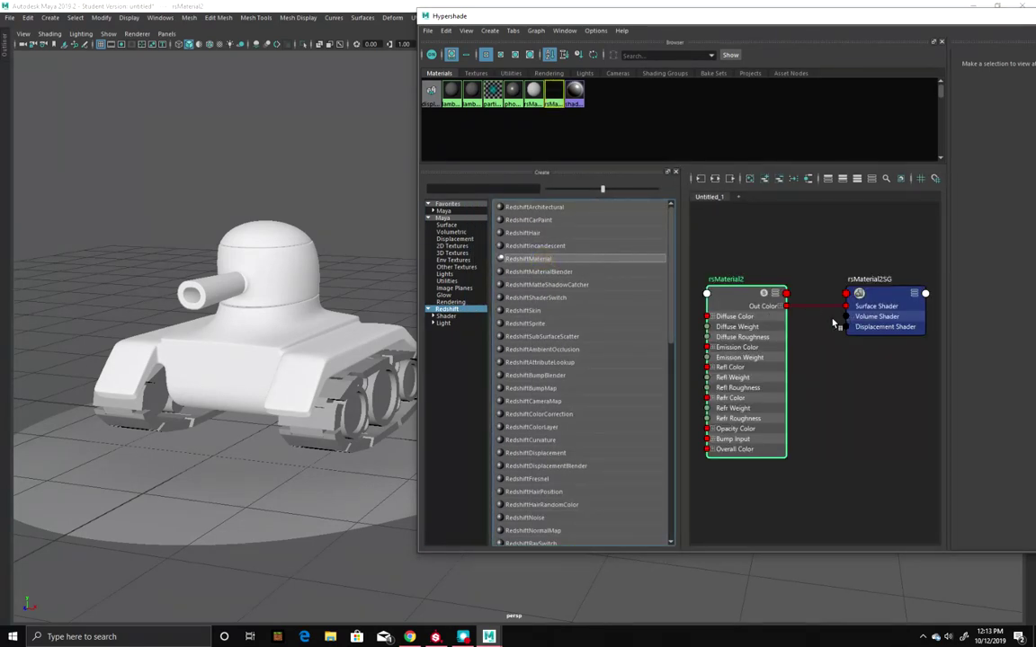
left_click(734, 281)
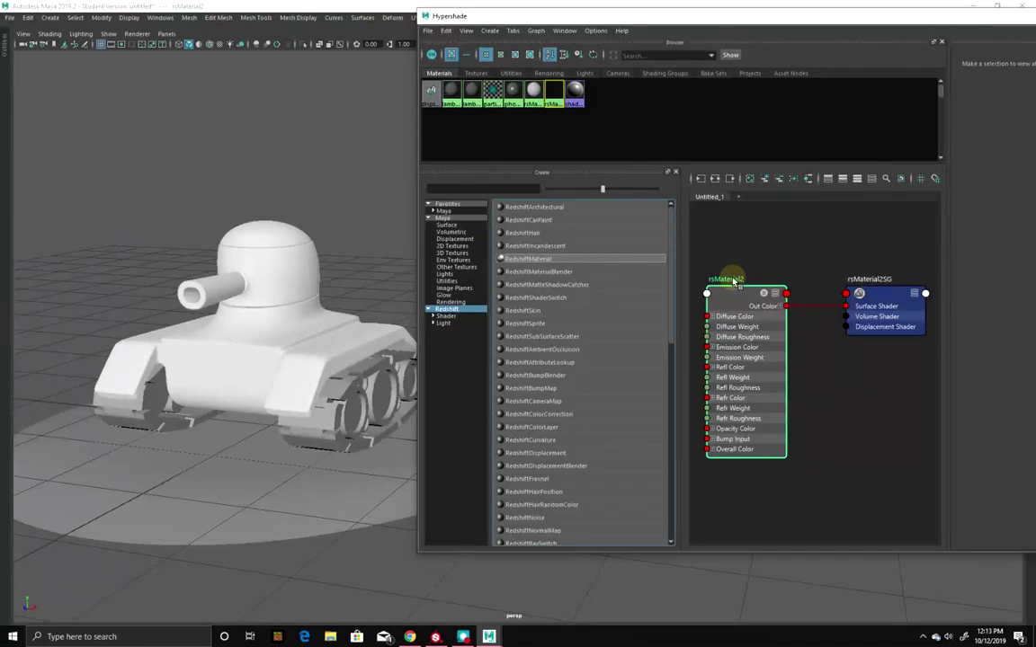
scroll(733, 280, "down", 3)
left_click(769, 303)
scroll(763, 312, "up", 6)
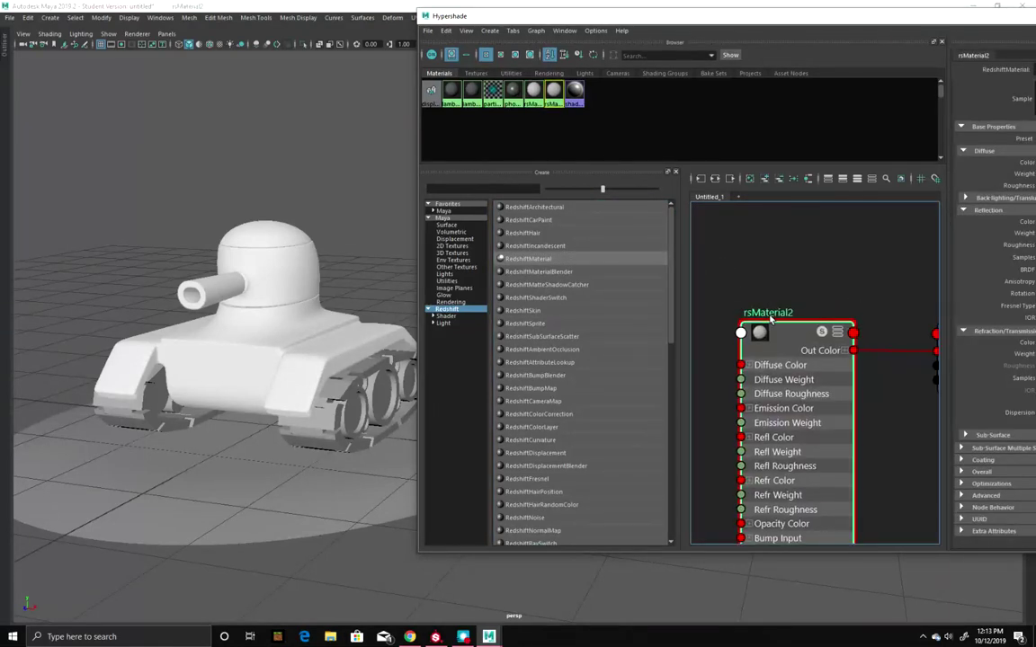
double_click(767, 312)
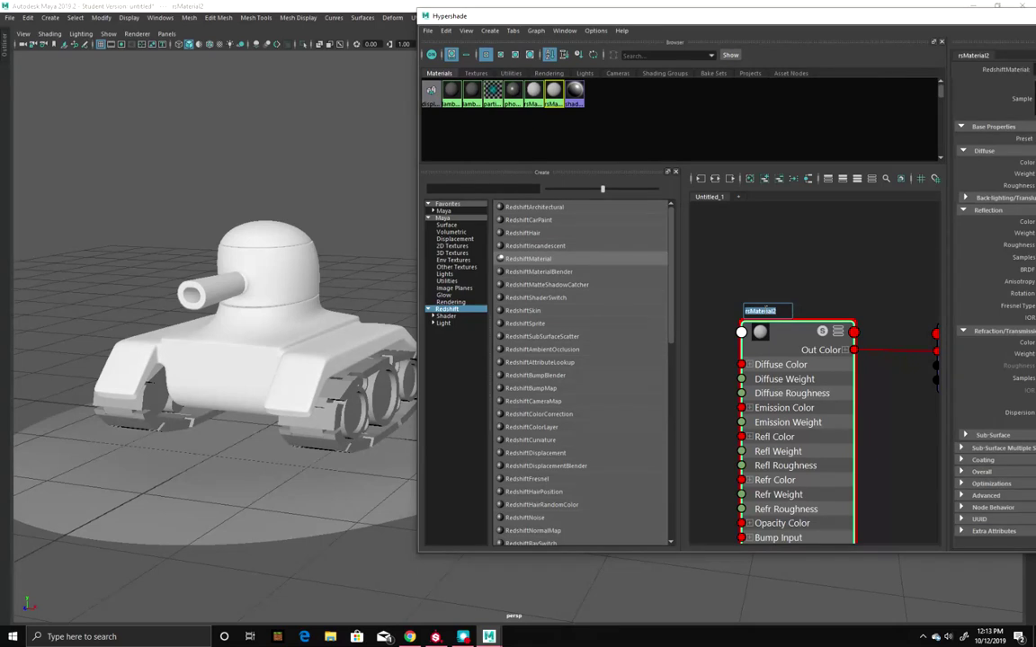
type("tank_mtl")
key("Return")
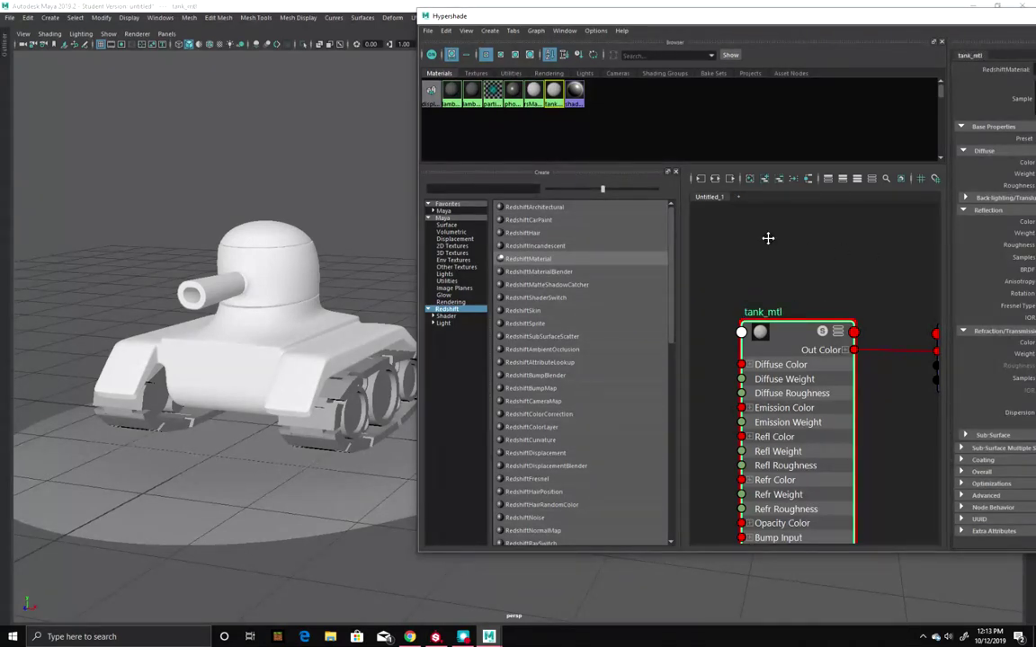
Rename its shading group to tank_sgr and frame the material network
left_click(730, 303)
double_click(728, 303)
type("tank_sgr")
key("Return")
key("2")
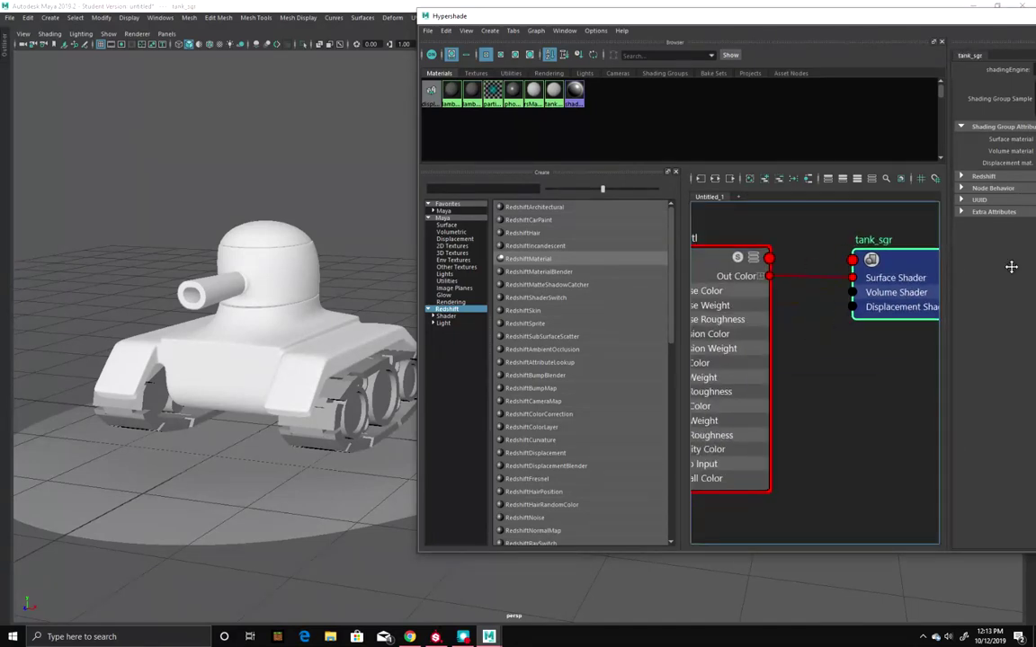
Drag tank_mtl onto the tank barrel and the tank body
left_click(211, 288)
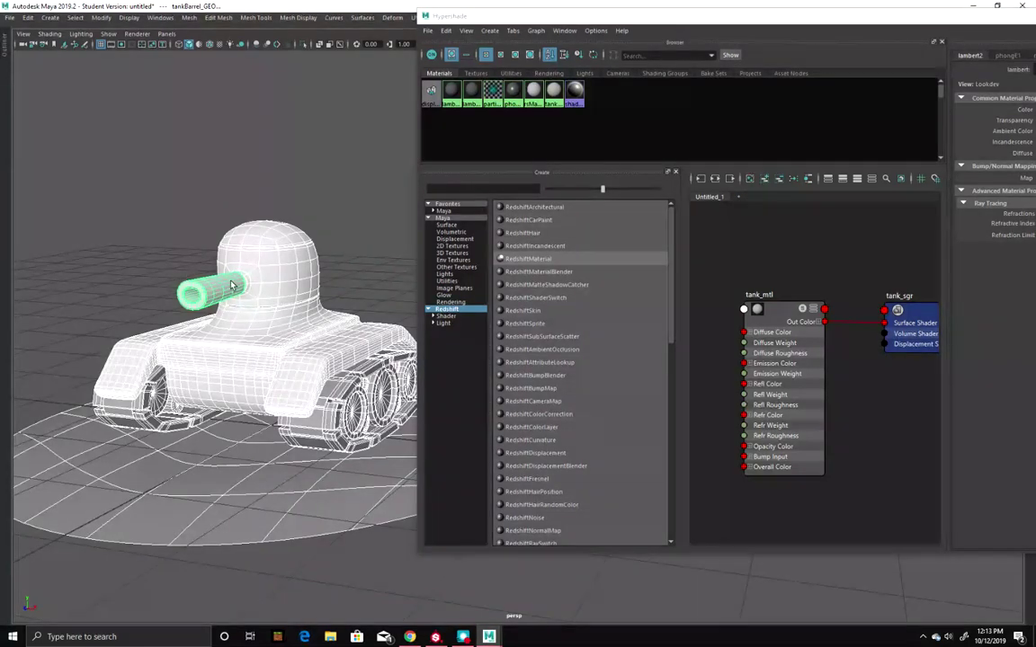
left_click(213, 185)
left_click(285, 254)
key("Up")
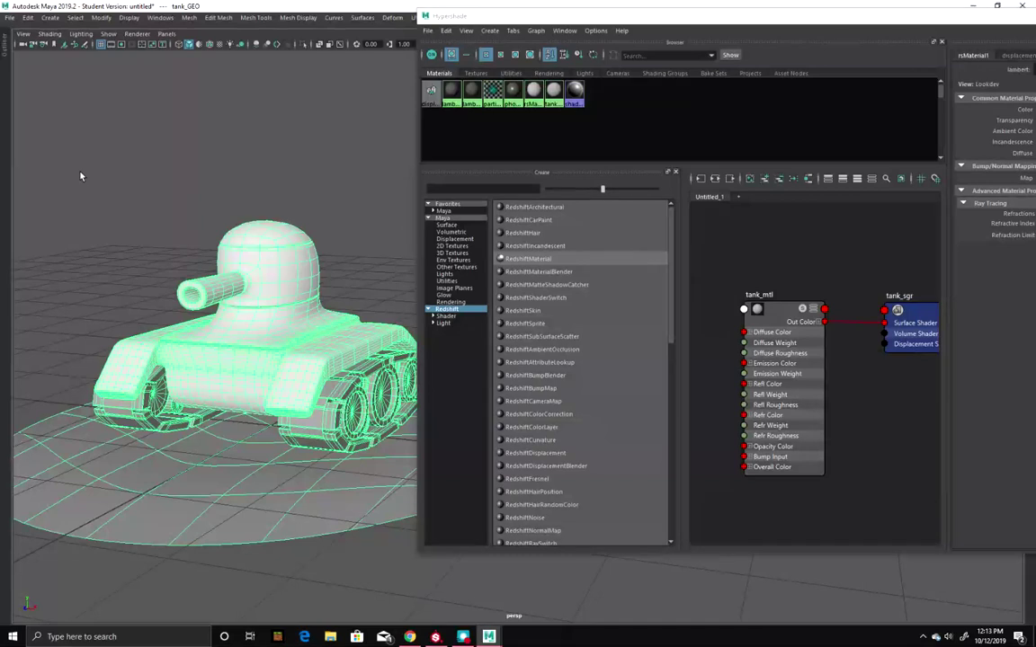
left_click(211, 288)
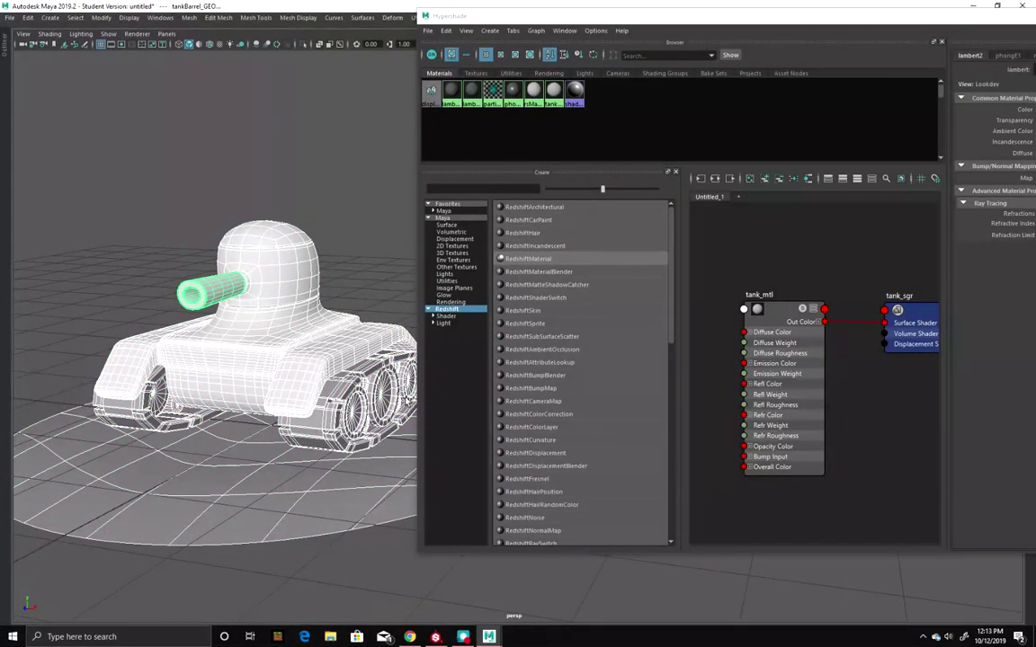
right_click_drag(761, 311, 766, 313)
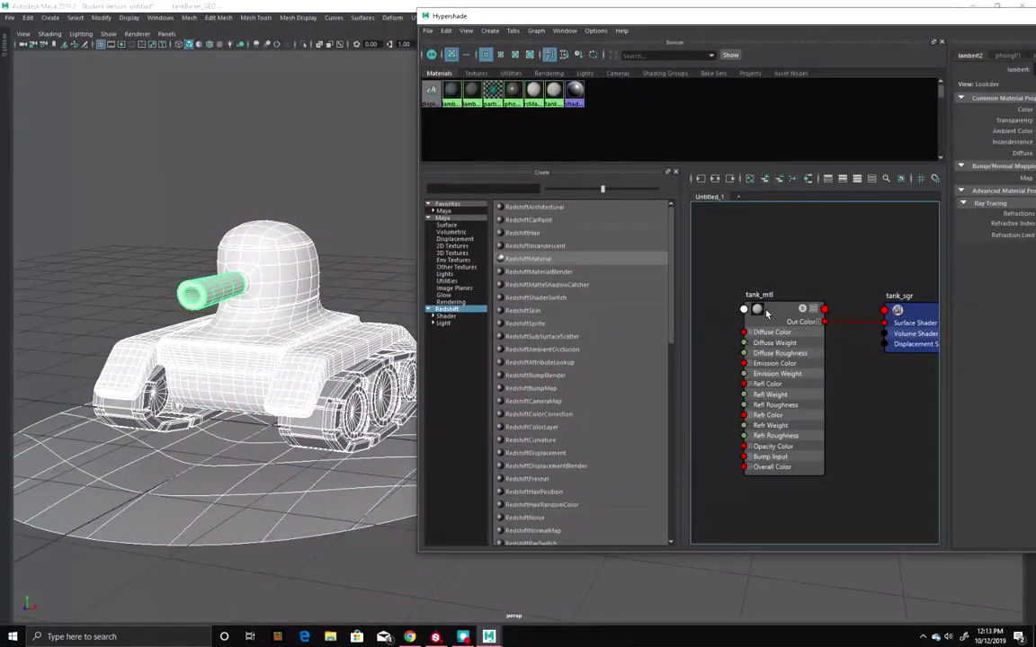
mouse_move(766, 313)
middle_mouse_down()
mouse_move(699, 291)
mouse_move(219, 276)
mouse_move(193, 299)
middle_mouse_up()
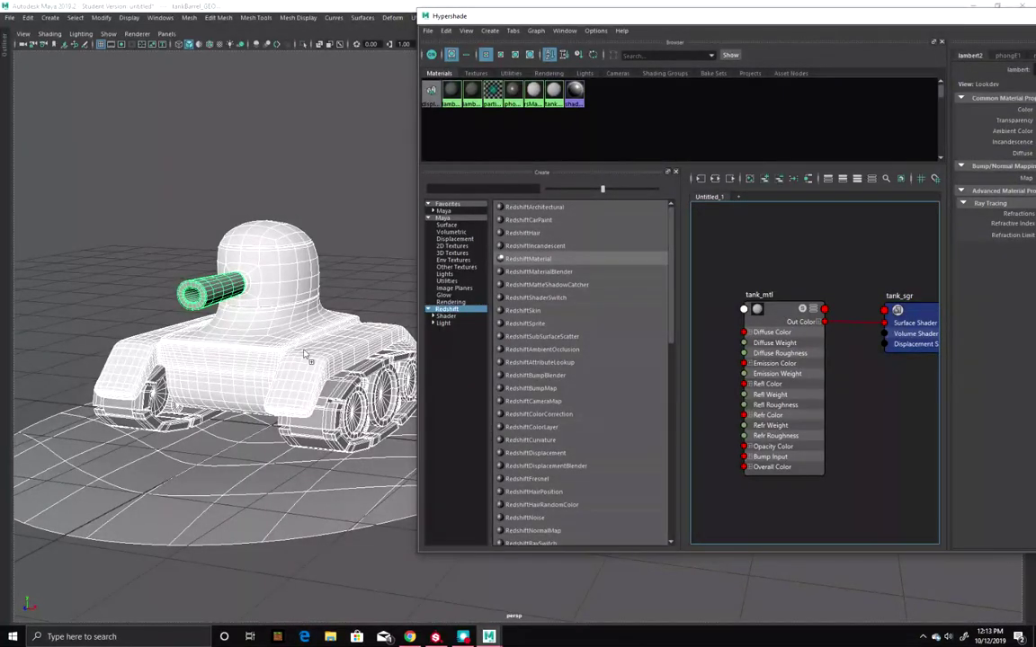
middle_click_drag(400, 352, 387, 355)
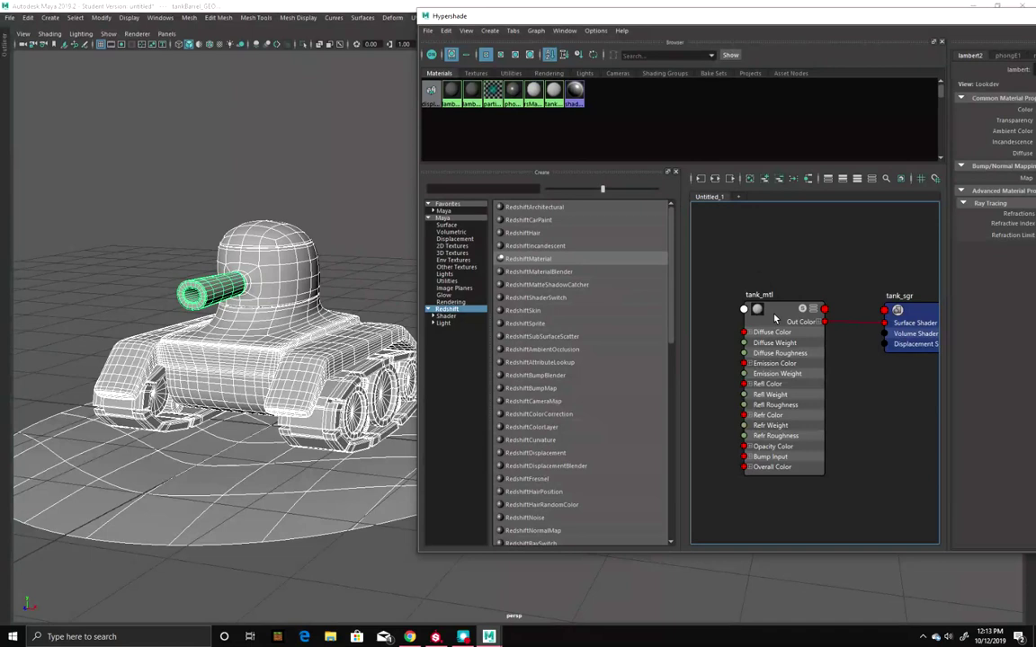
Select the whole tank group and assign tank_mtl to it
key("Up")
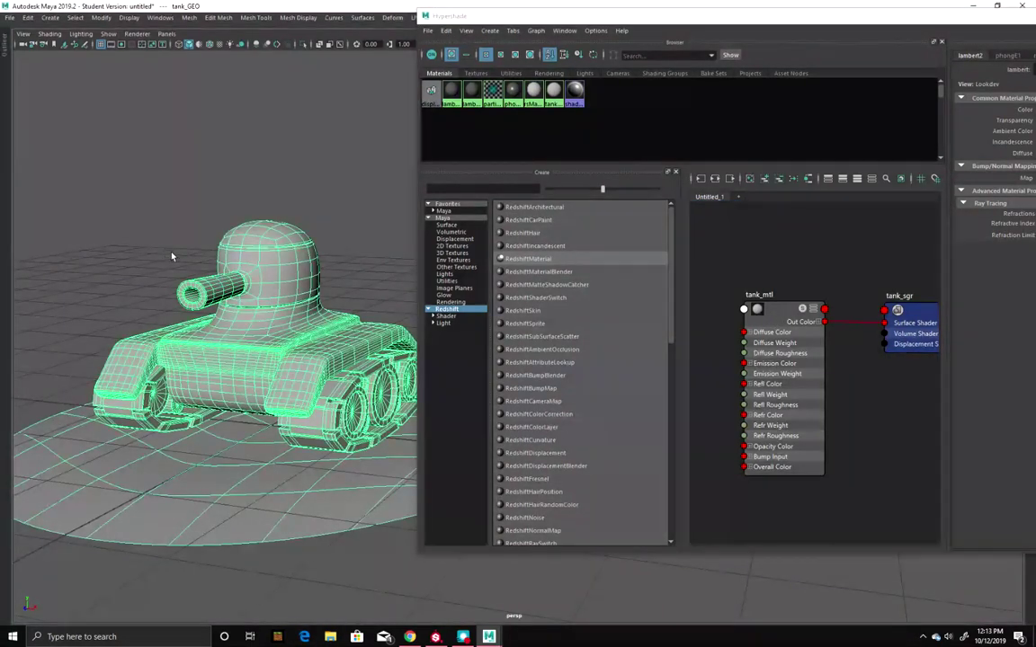
right_click(776, 316)
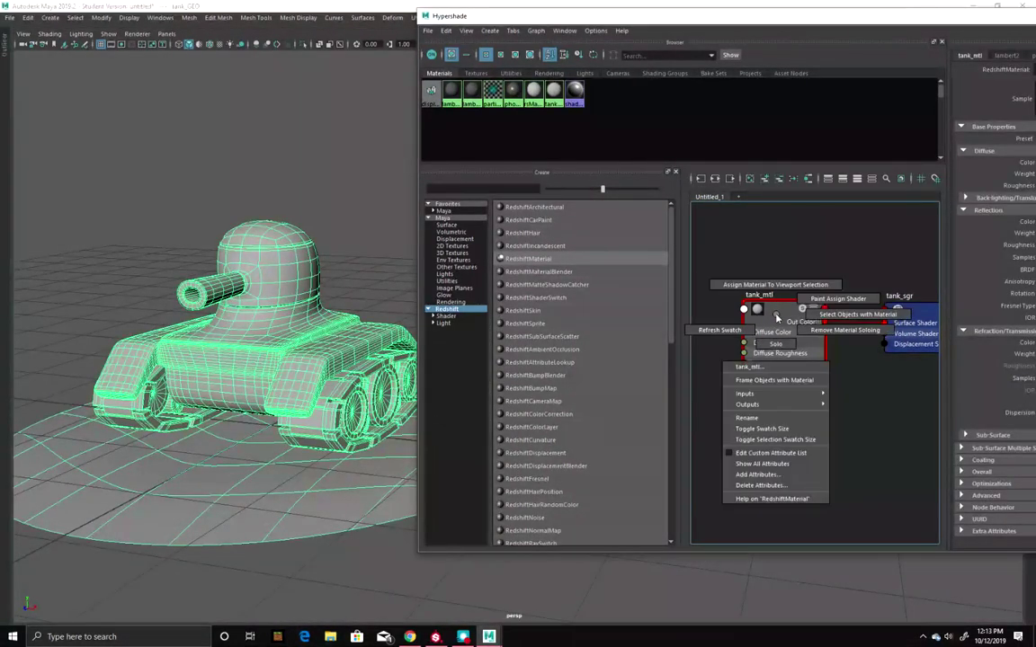
left_click(775, 315)
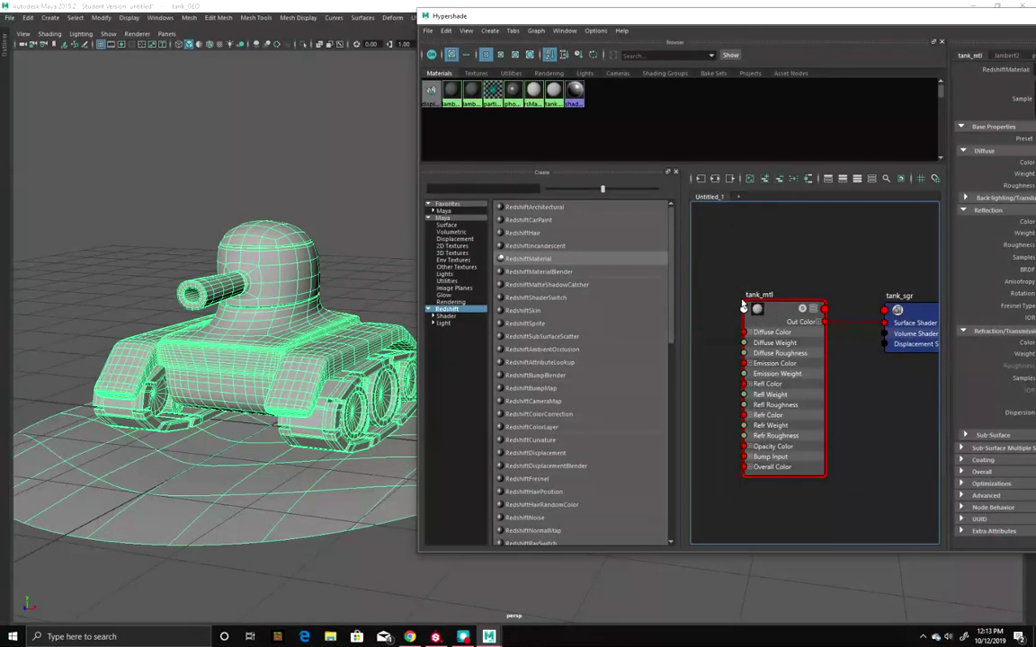
right_click(743, 307)
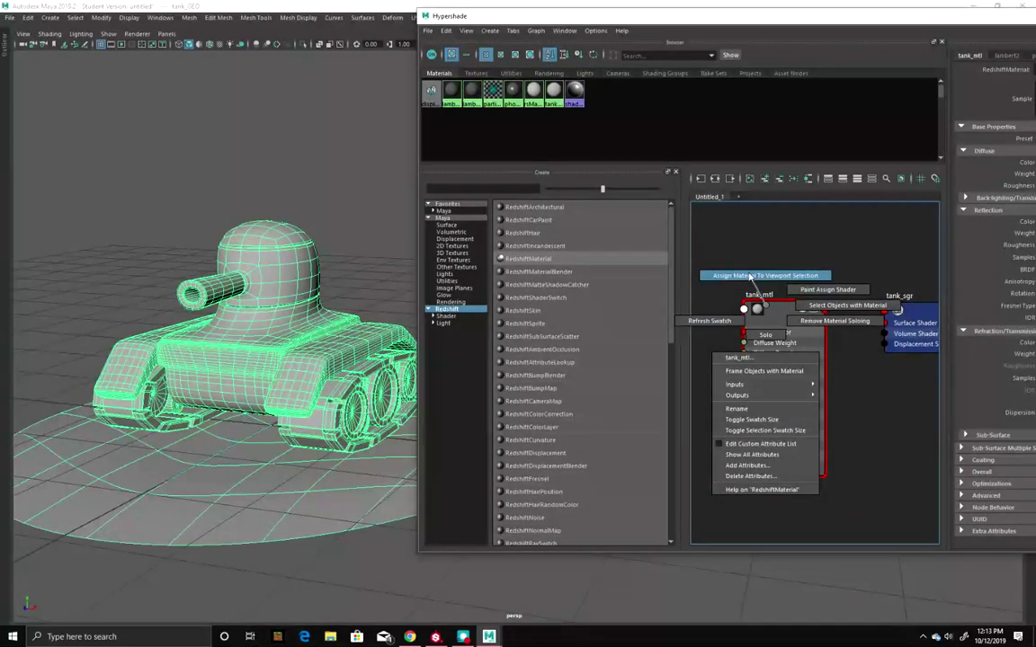
left_click(749, 276)
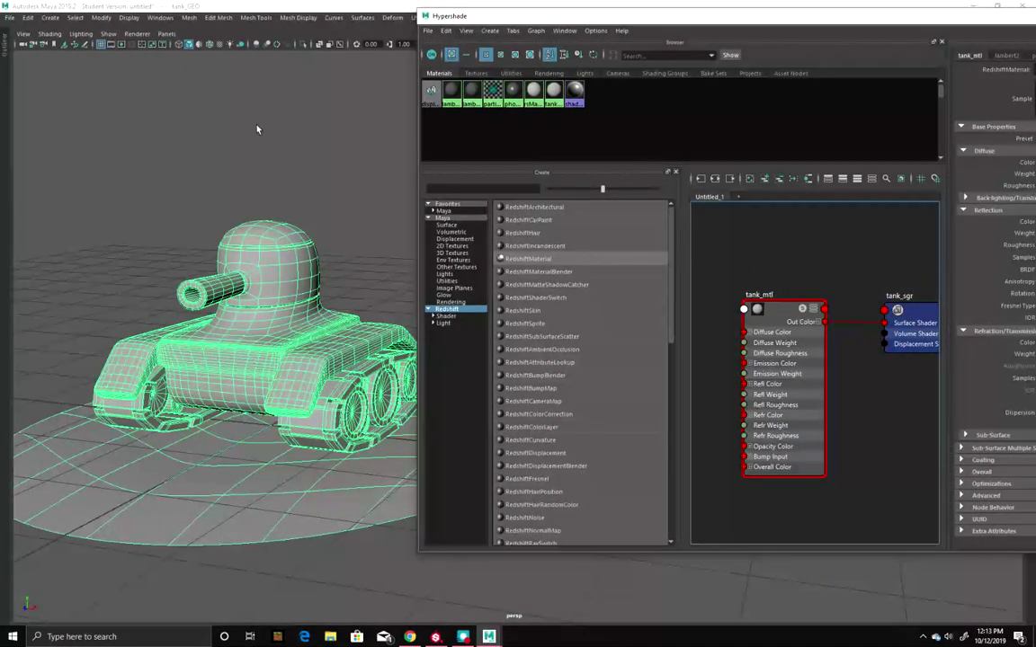
Orbit around the tank, move Hypershade aside, and exit the full-screen view
mouse_move(275, 154)
left_mouse_down("alt")
mouse_move(284, 165)
mouse_move(276, 171)
left_mouse_up("alt")
left_click_drag(490, 16, 552, 104)
key("ctrl+space")
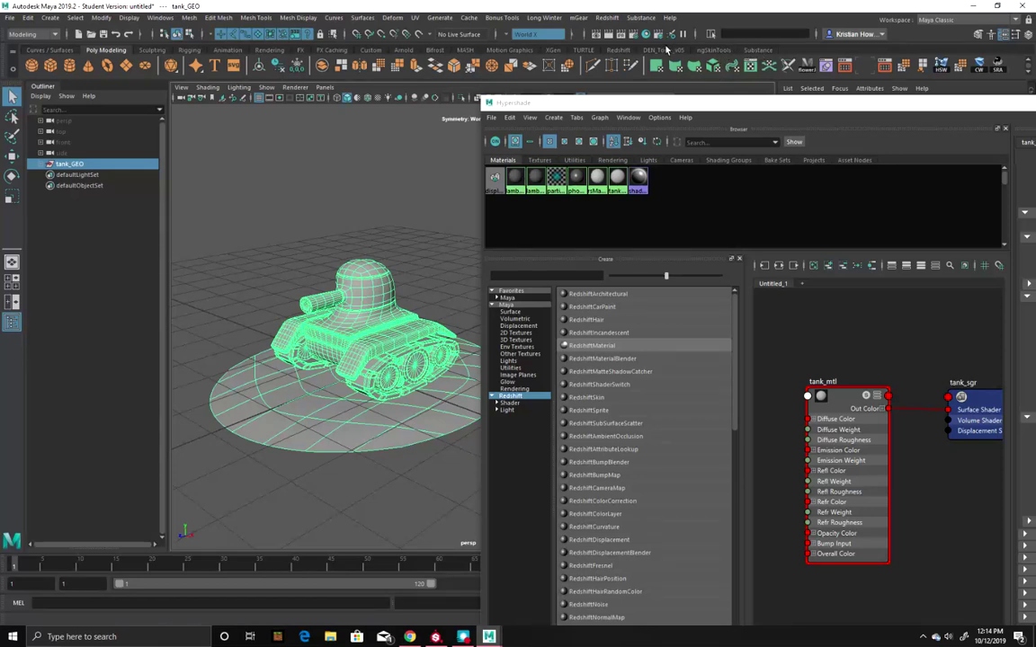
Start a Redshift render of the grey tank and dock a smaller Render View at the top-left
left_click(617, 49)
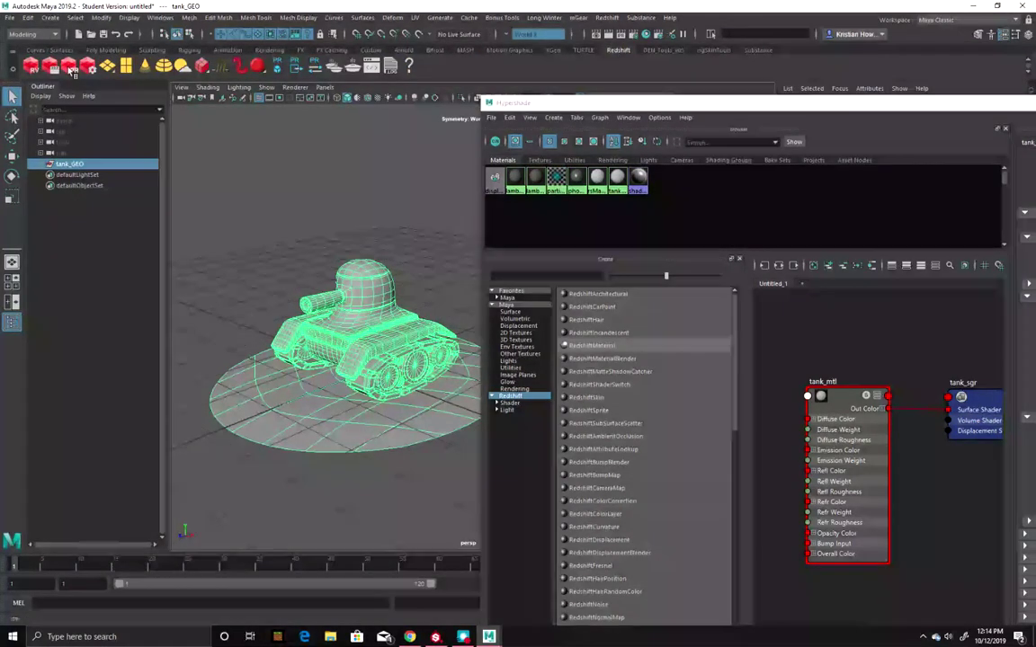
left_click(70, 69)
left_click_drag(597, 76, 427, 29)
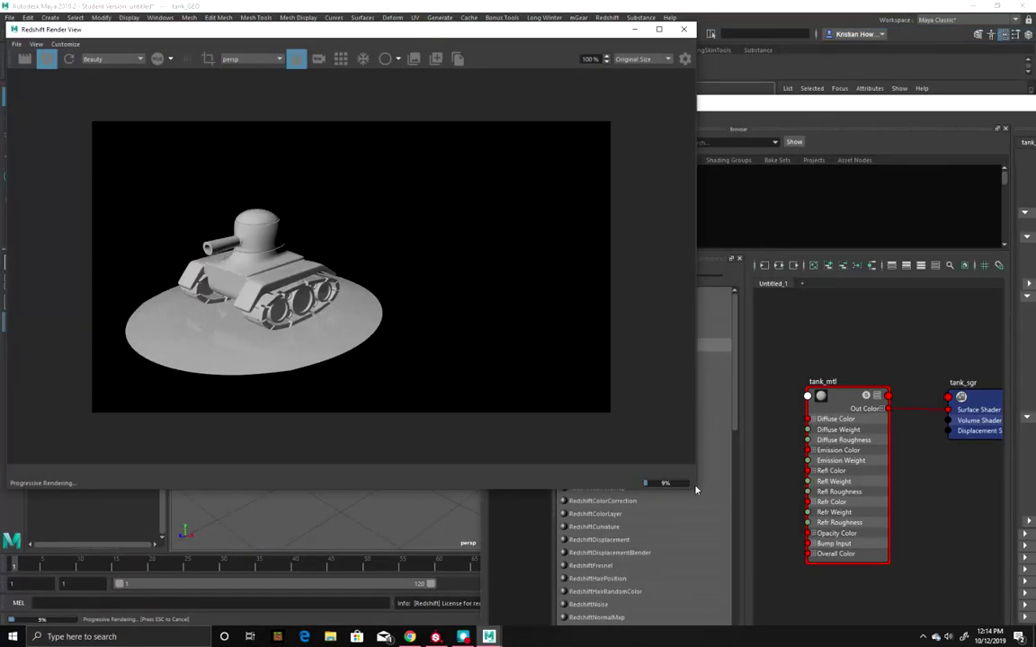
left_click_drag(693, 491, 432, 337)
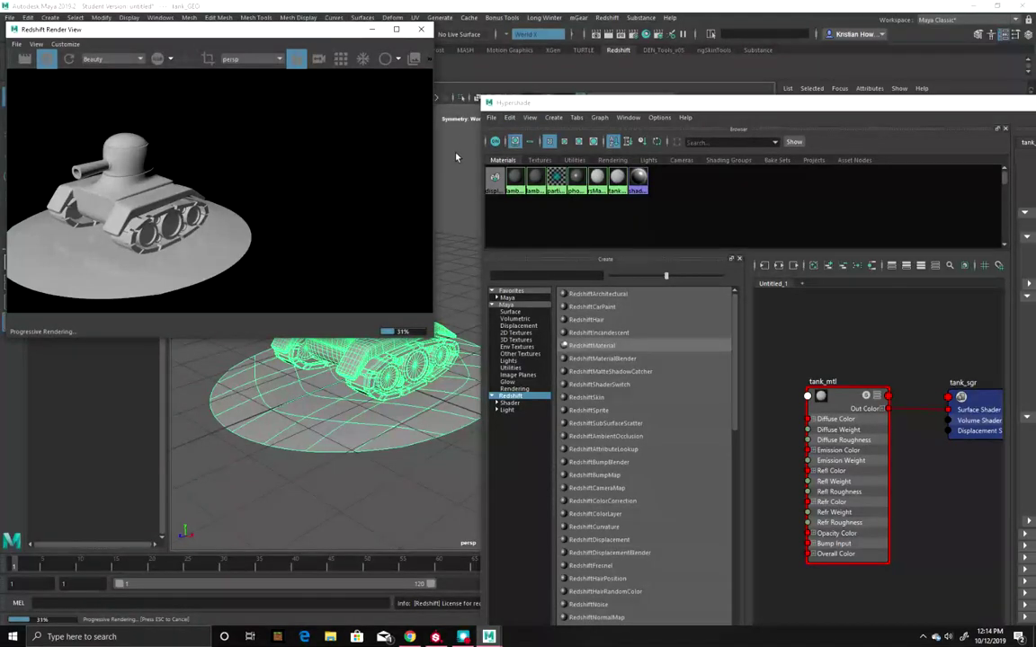
key("space")
left_click_drag(305, 36, 356, 200)
Add an rsDomeLight to the scene and bring up its shape attributes
left_click(164, 66)
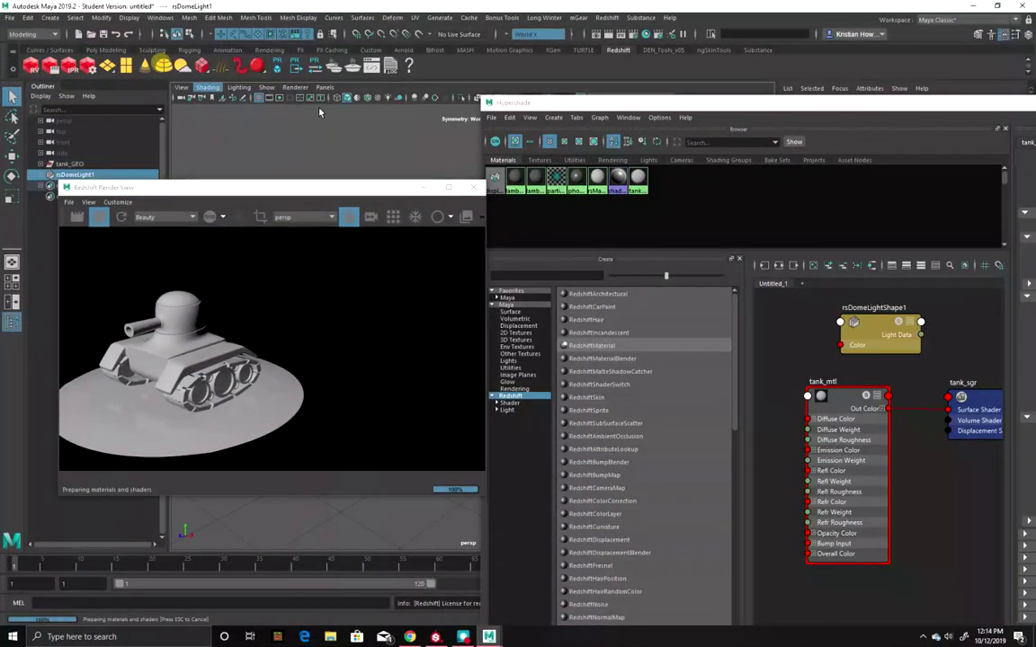
left_click_drag(685, 101, 196, 88)
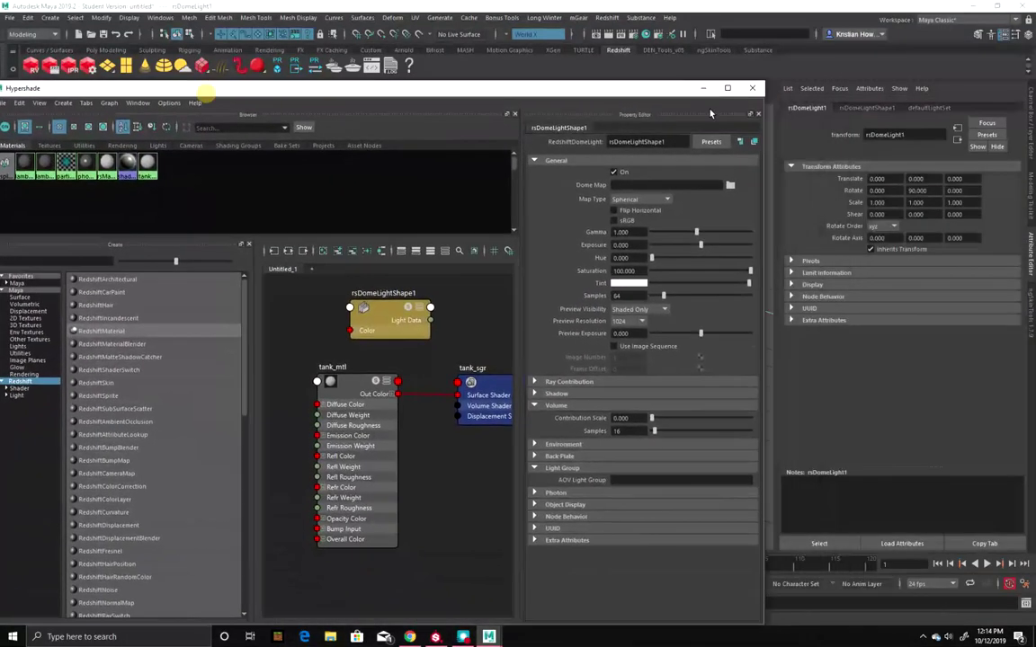
left_click(864, 108)
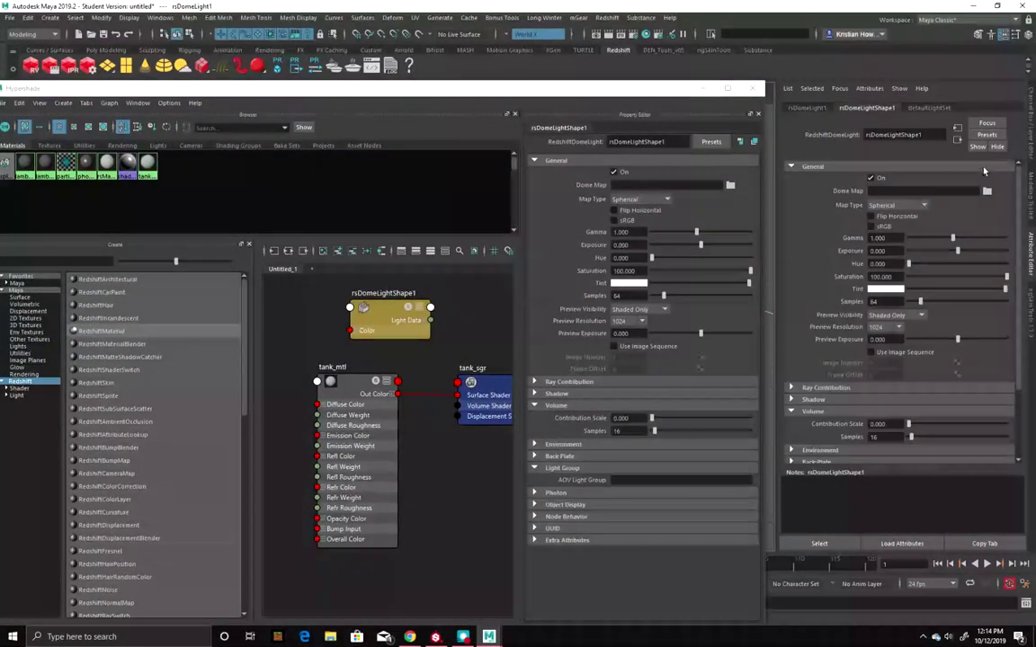
Set the dome map to Corsica Beach.exr from environments\Exterior
left_click(987, 192)
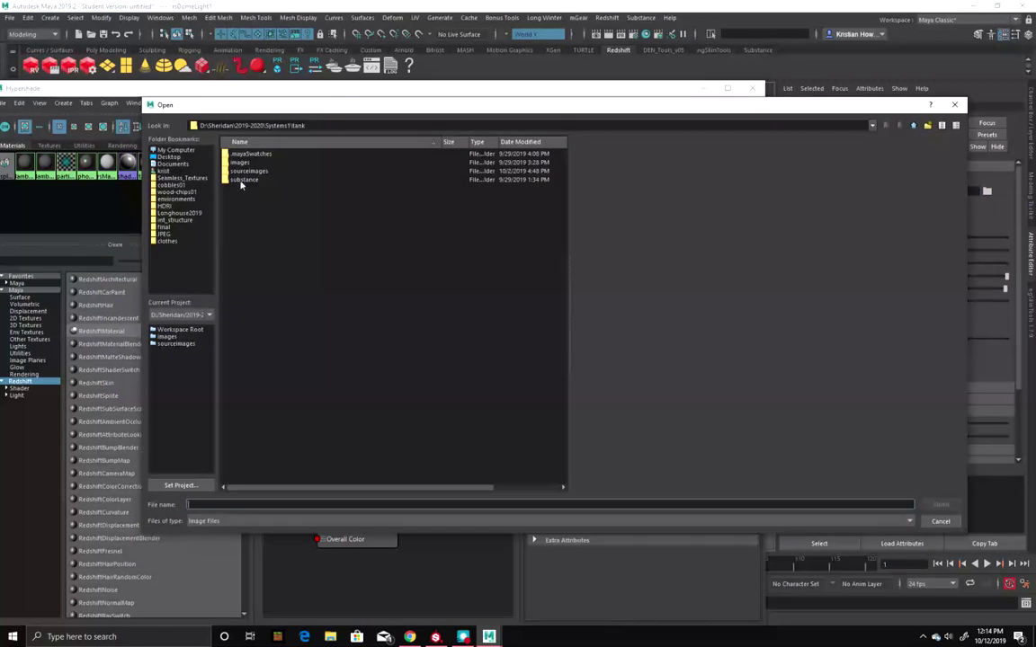
left_click(175, 200)
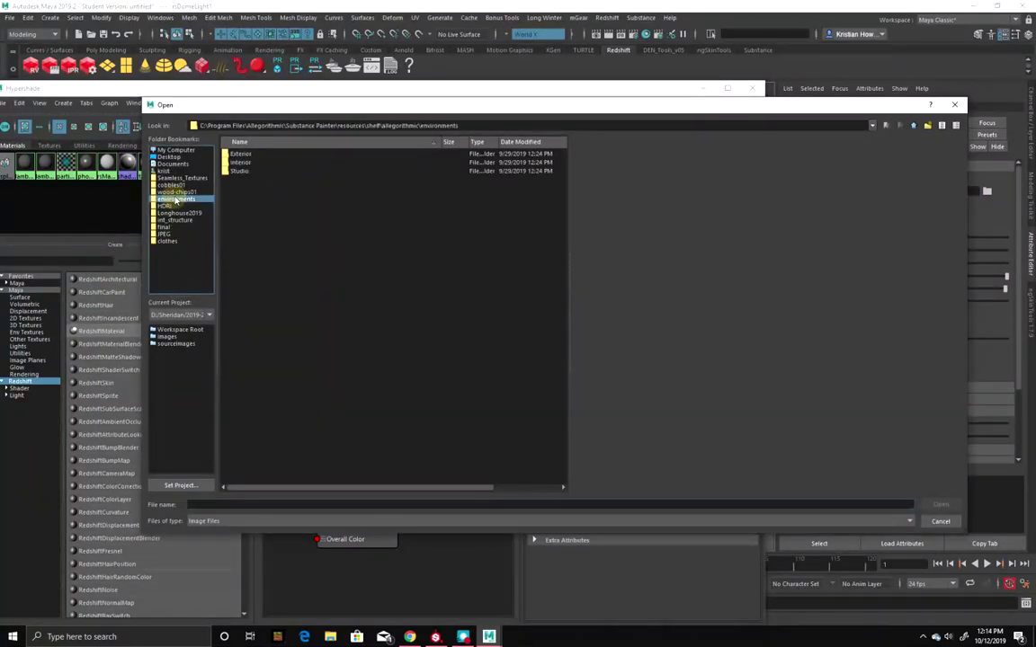
left_click_drag(238, 171, 285, 197)
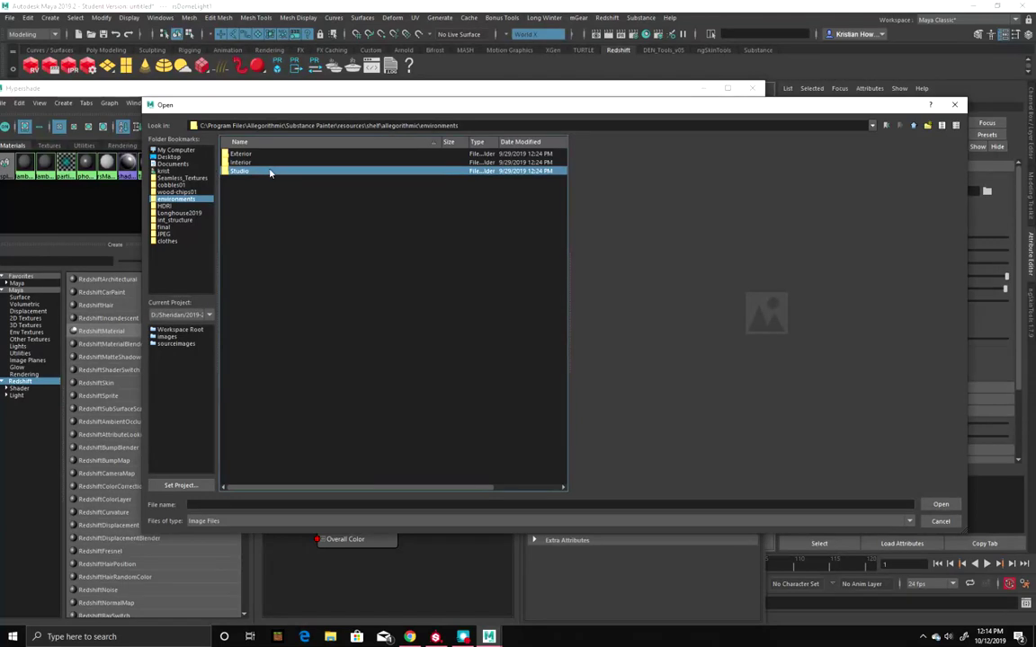
double_click(271, 154)
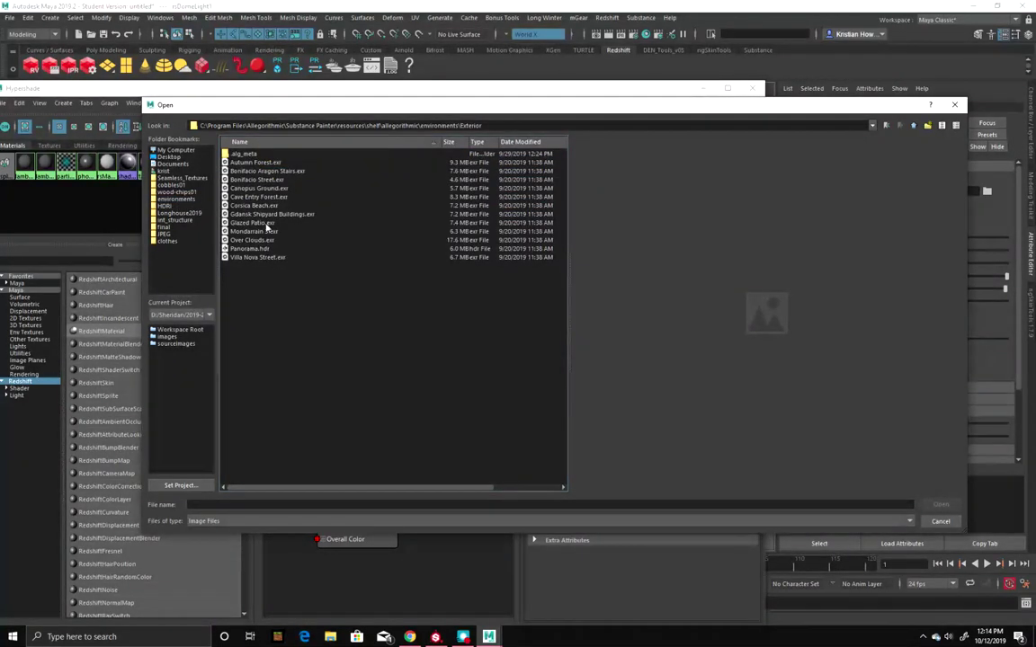
left_click(269, 171)
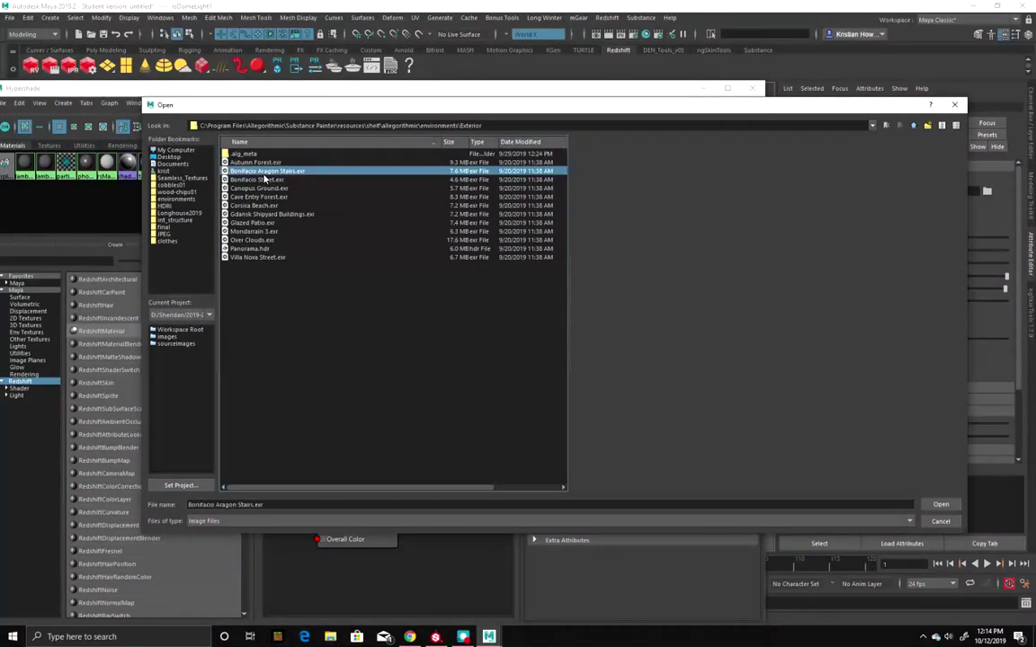
left_click(276, 179)
double_click(269, 205)
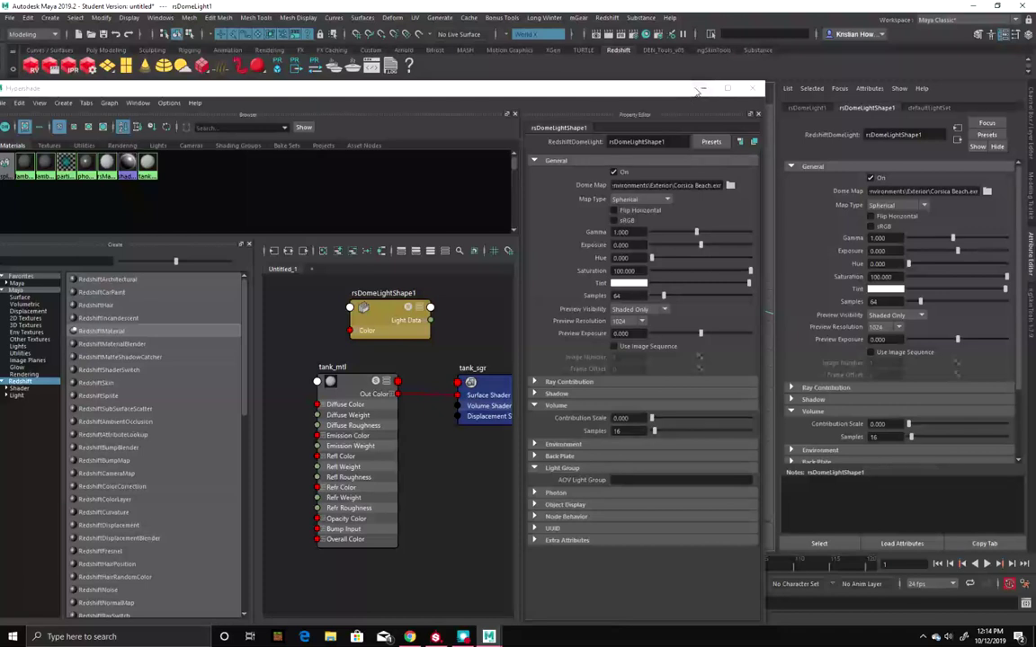
left_click_drag(486, 96, 933, 84)
left_click_drag(707, 81, 691, 73)
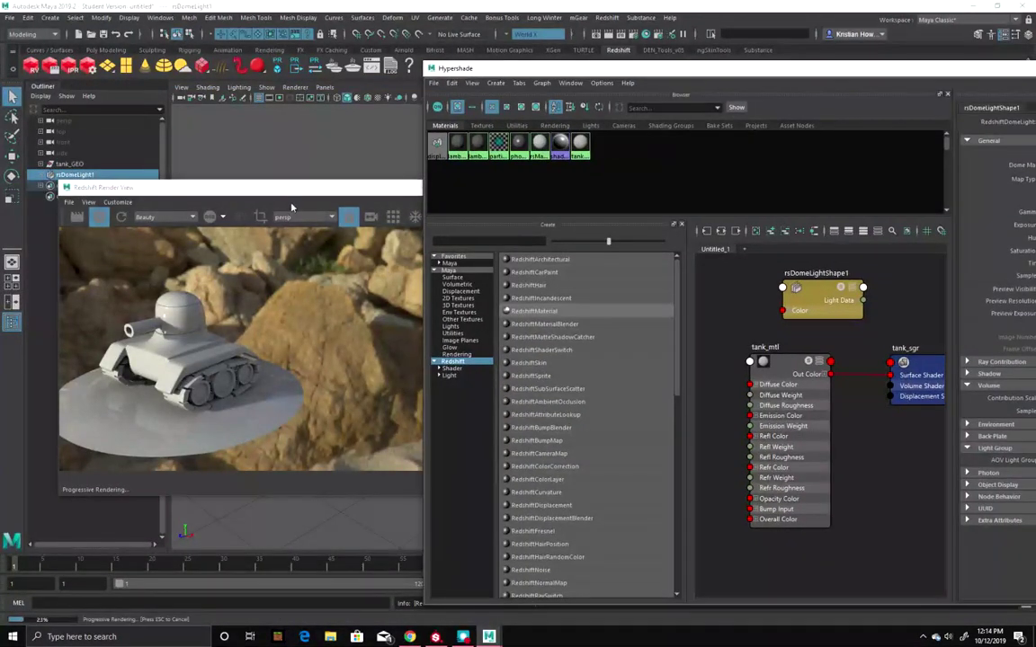
Rearrange the render view and node graph so all shading nodes are visible
left_click_drag(313, 196, 279, 76)
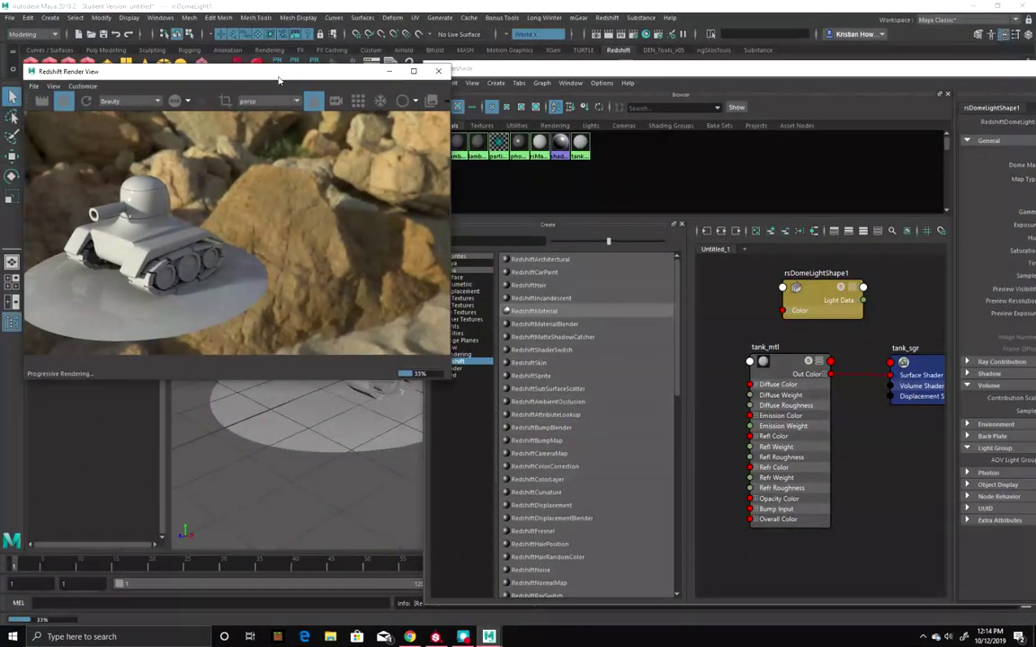
scroll(837, 301, "down", 2)
middle_click_drag(837, 300, 789, 320, "alt")
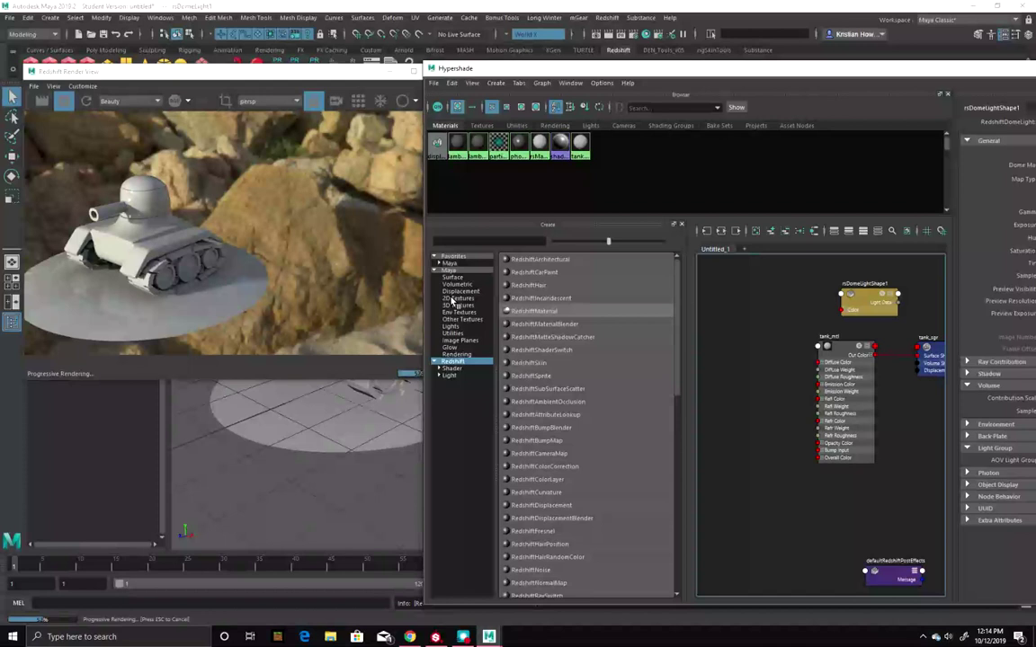
left_click(455, 299)
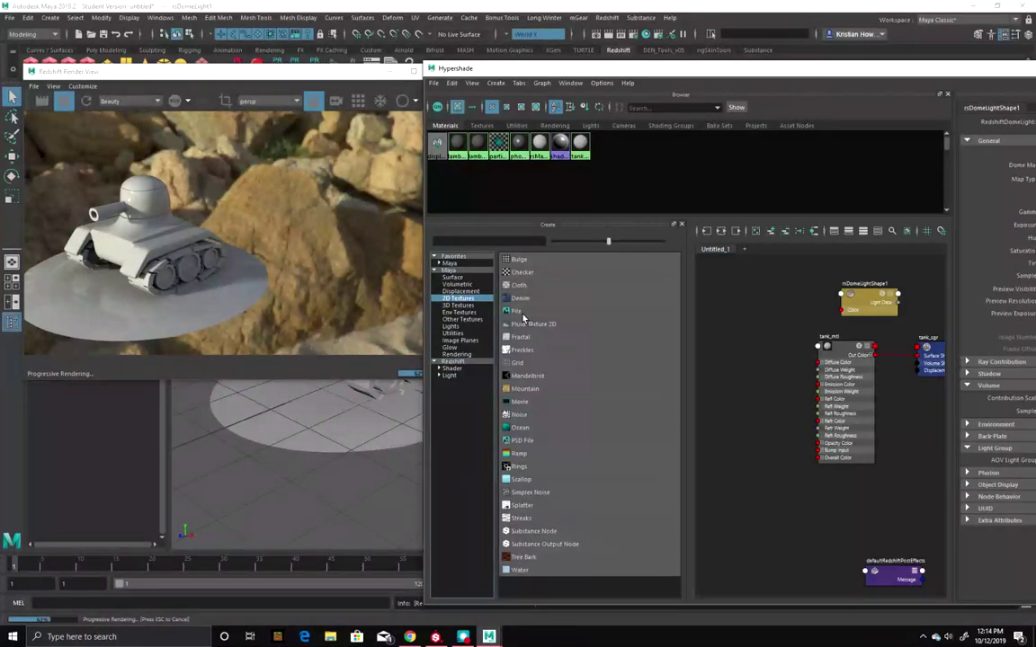
left_click(756, 293)
left_click(731, 302)
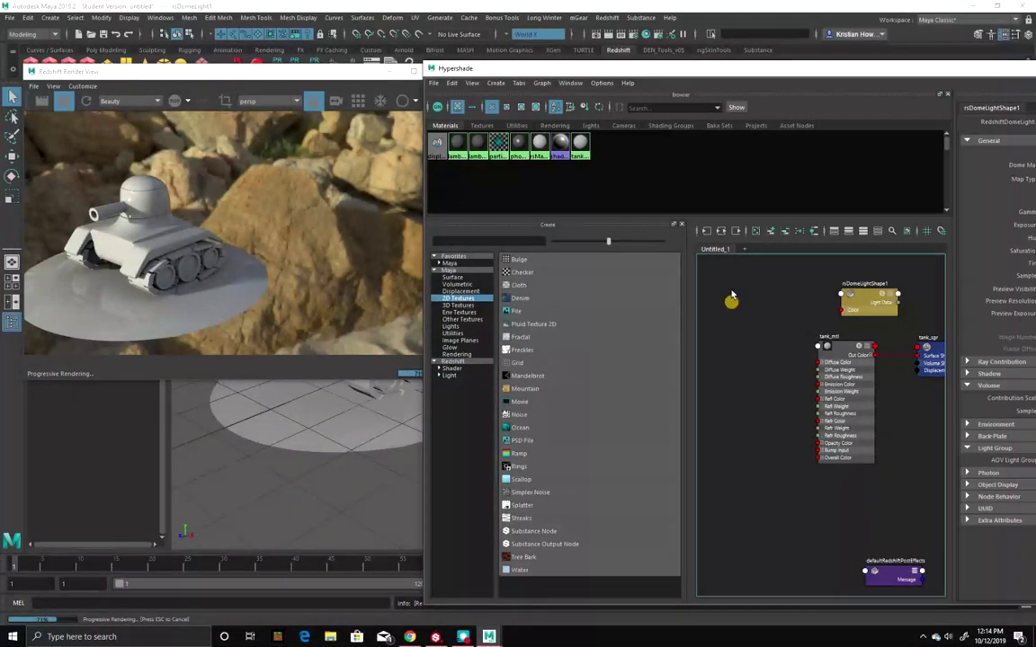
Create a file texture node, file7, and move it and place2dTexture2 beside tank_mtl
key("Tab")
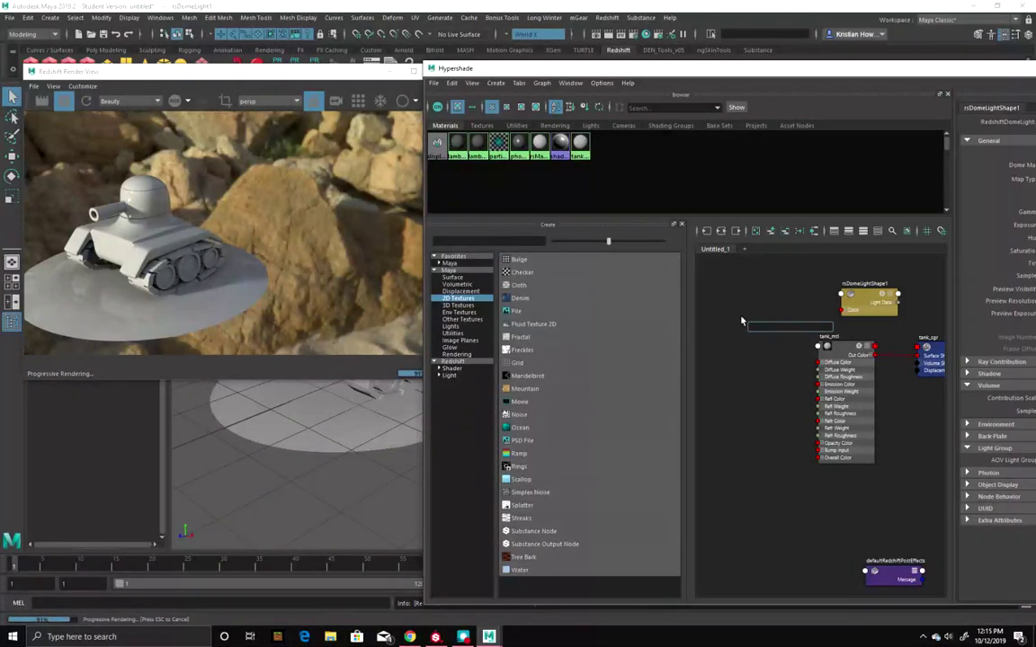
type("file")
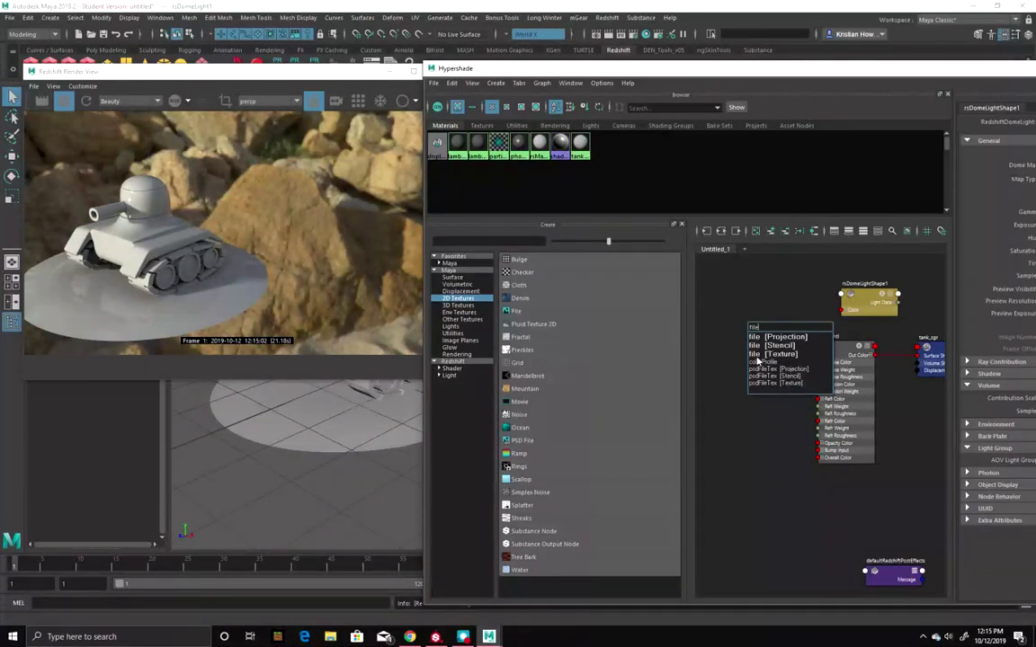
left_click(773, 354)
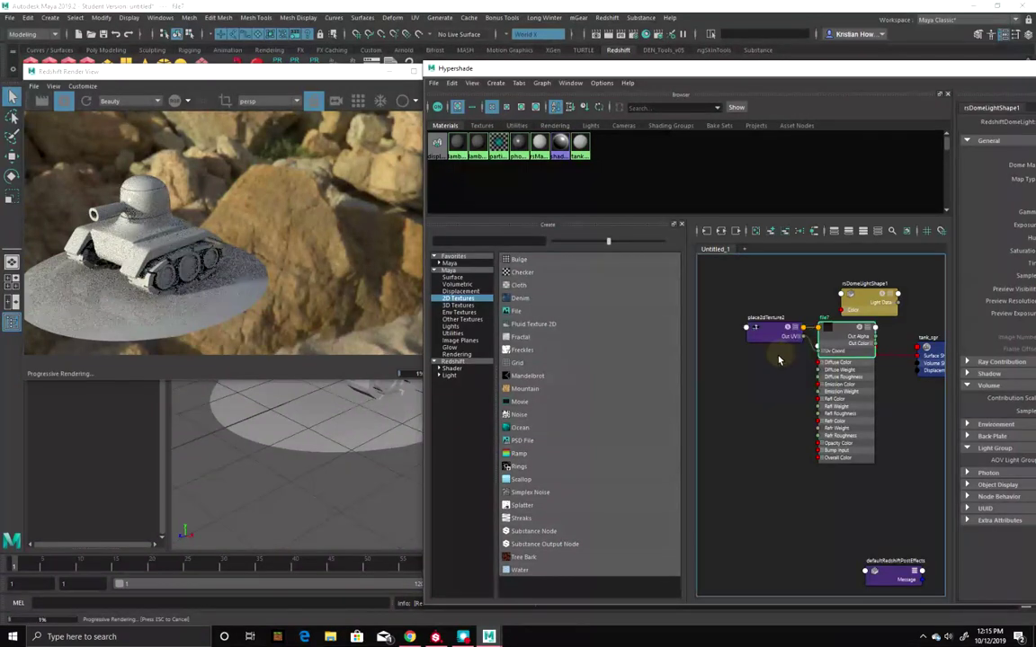
left_click_drag(769, 328, 649, 331)
left_click_drag(861, 344, 782, 390)
left_click(829, 348)
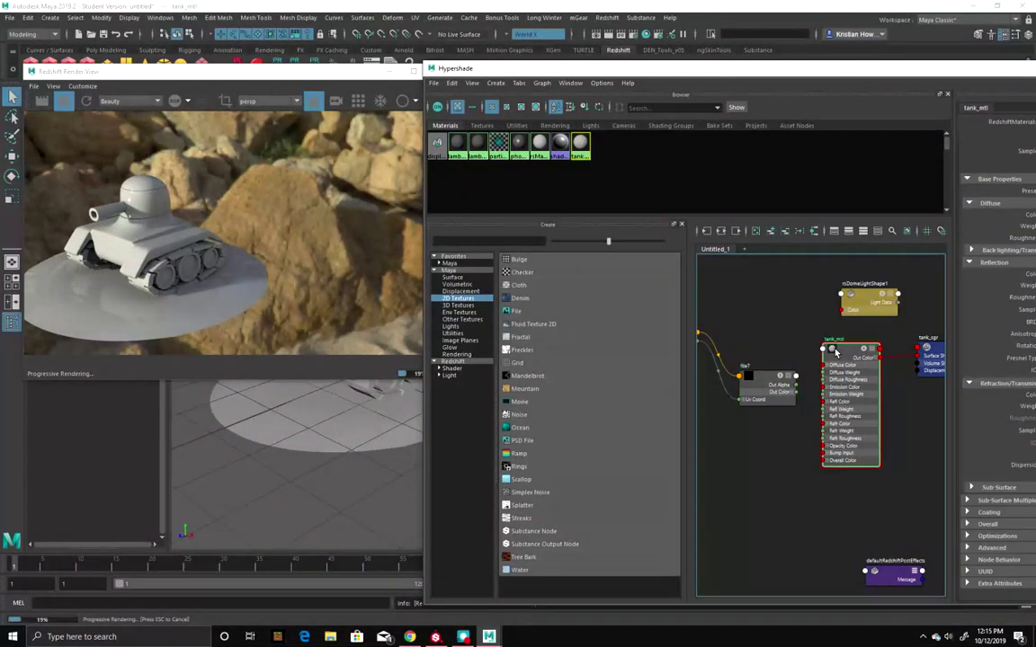
left_click(766, 385)
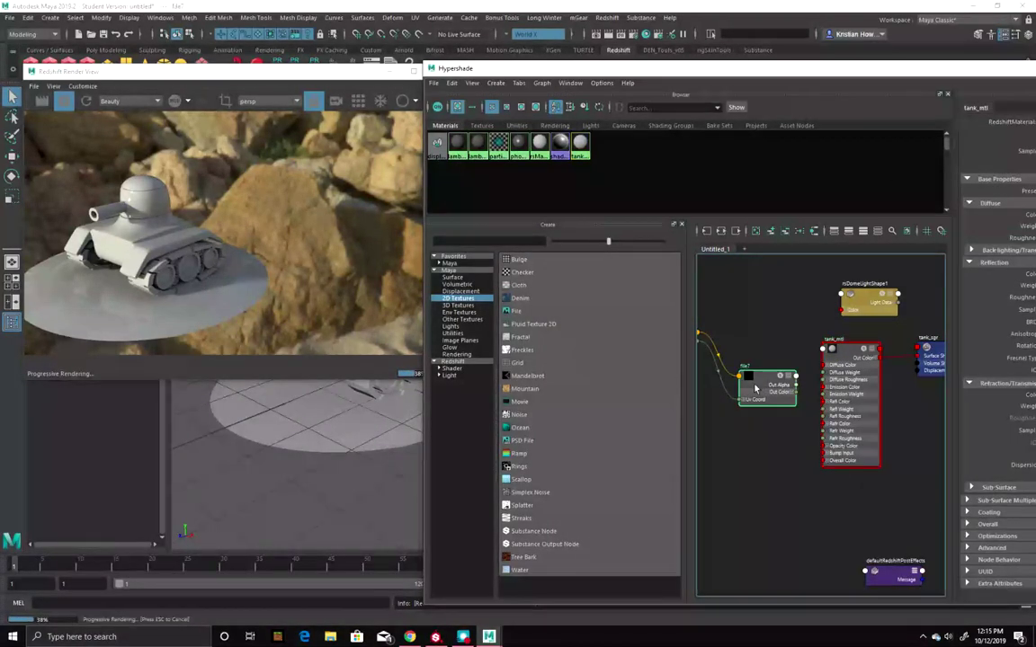
left_click_drag(881, 81, 640, 58)
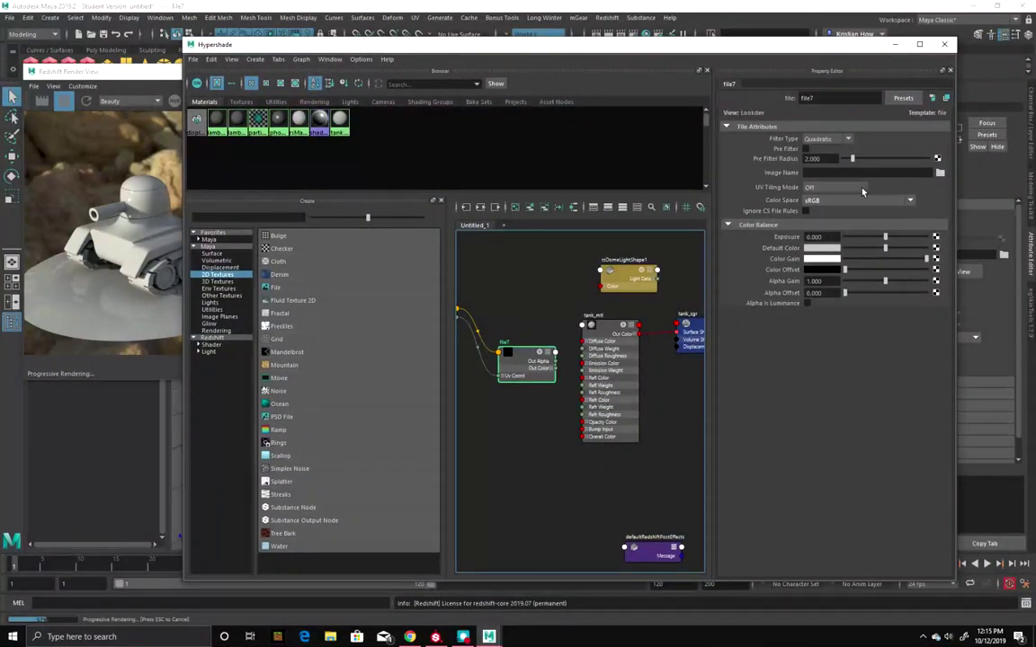
Load tank_2019_1001_DiffuseColor.png from sourceimages as file7's image
left_click(940, 171)
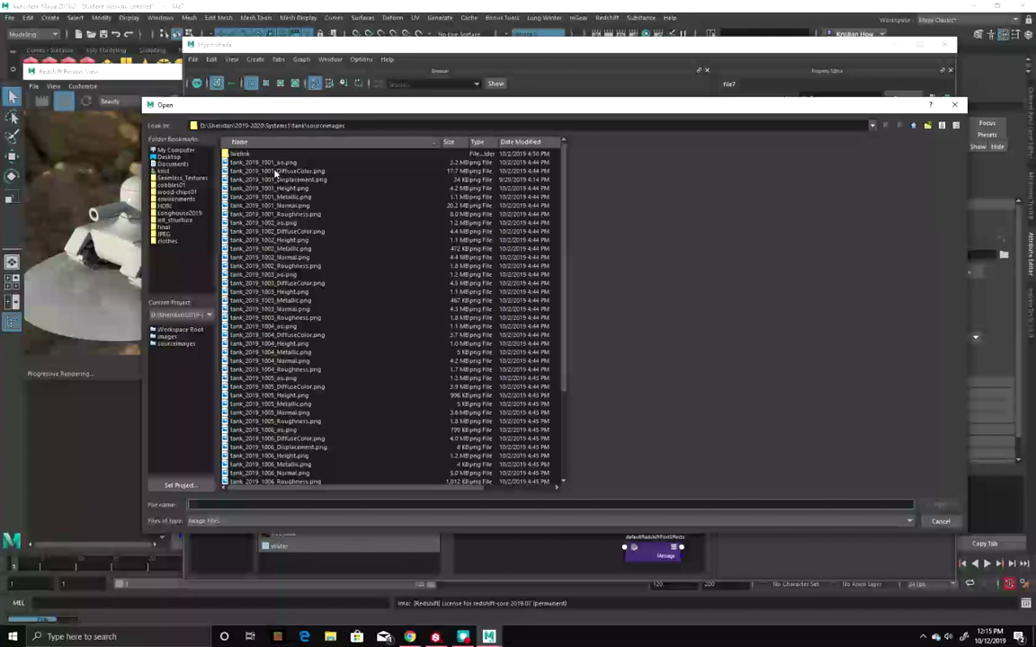
left_click(271, 171)
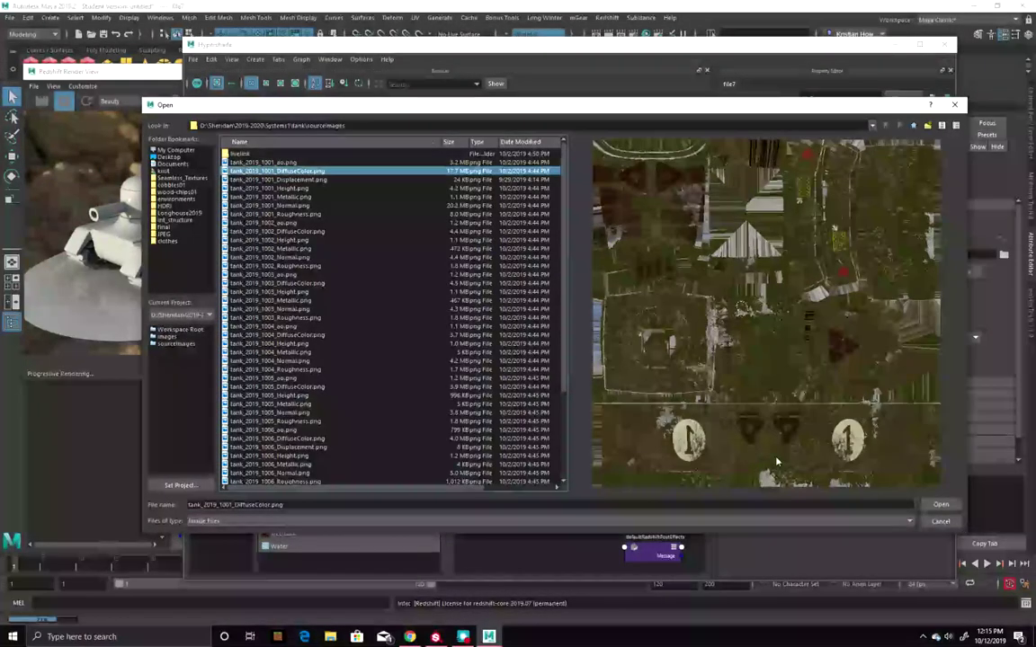
left_click(940, 504)
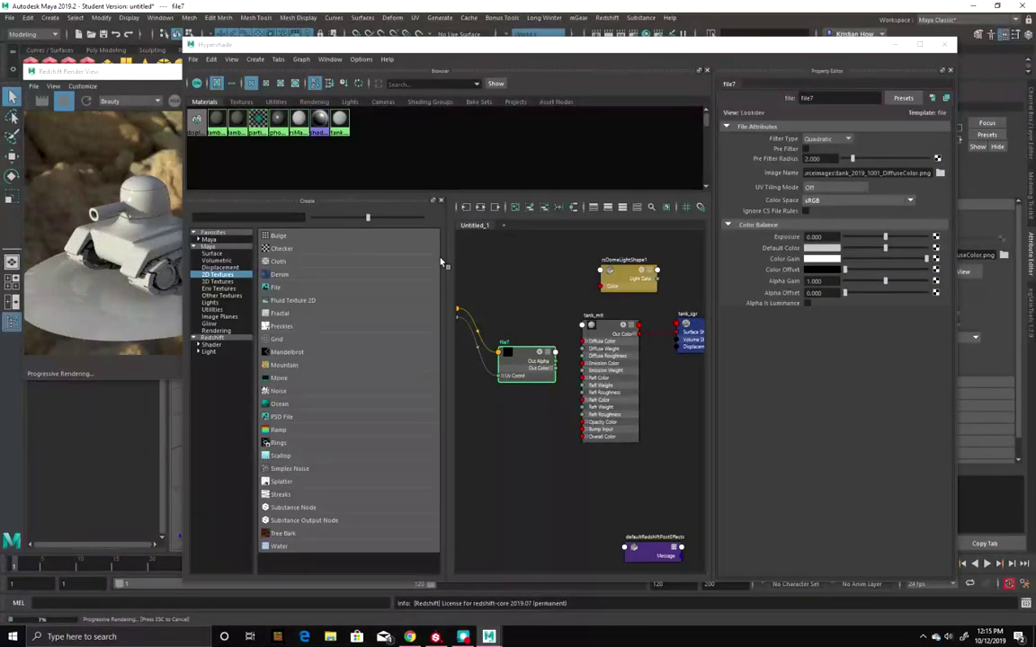
Connect file7's output to tank_mtl's Diffuse Color so the render shows painted colours
left_click(597, 340)
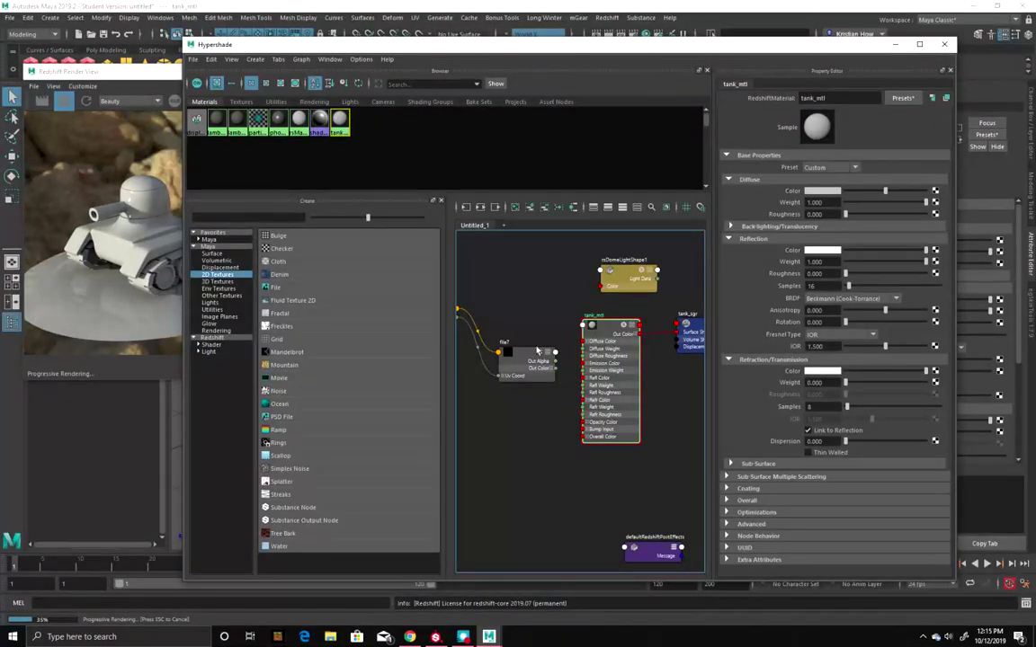
right_click(524, 359)
left_click(531, 284)
left_click_drag(611, 331, 612, 339)
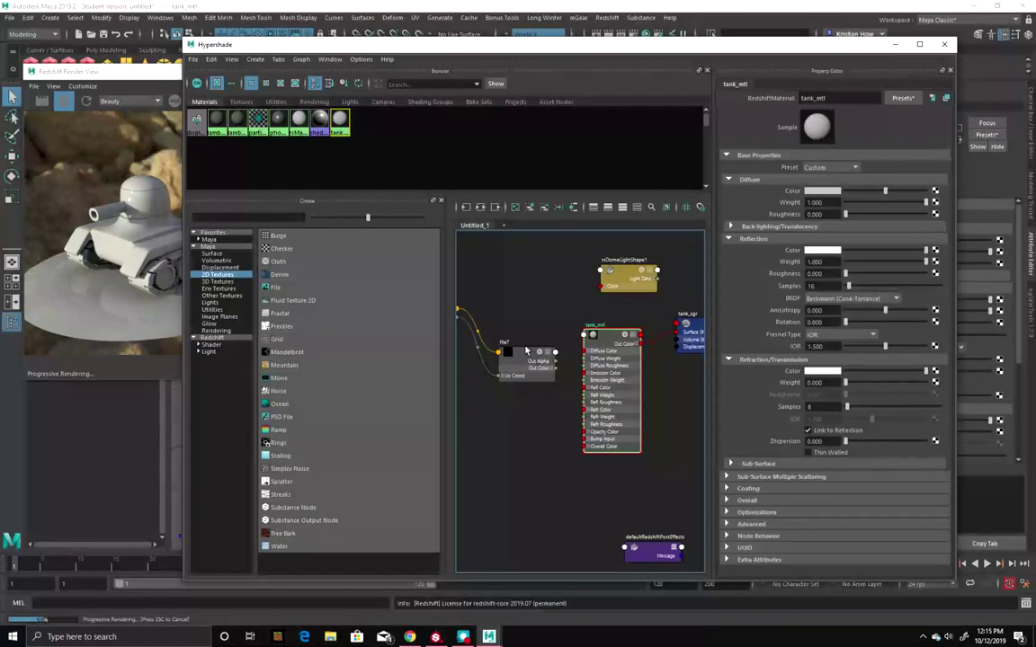
left_click(526, 350)
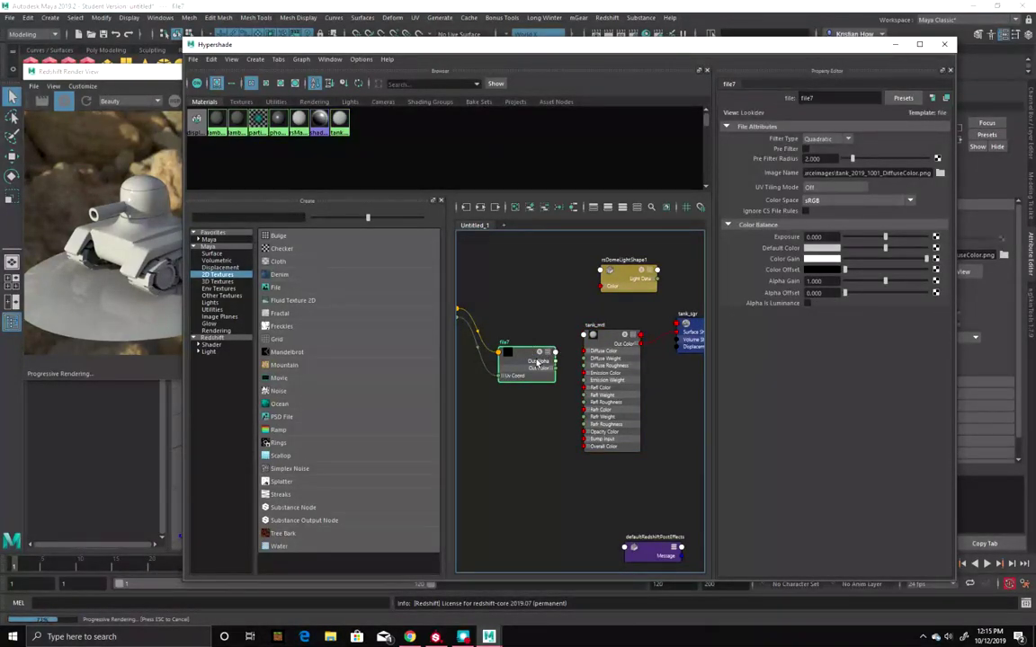
left_click(604, 339)
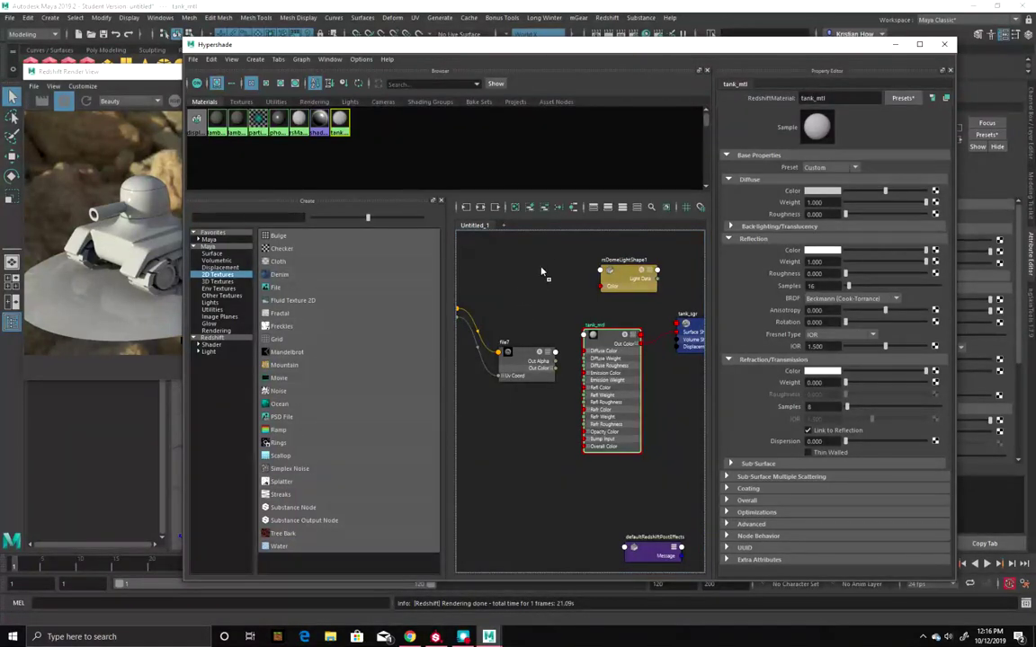
left_click(780, 191)
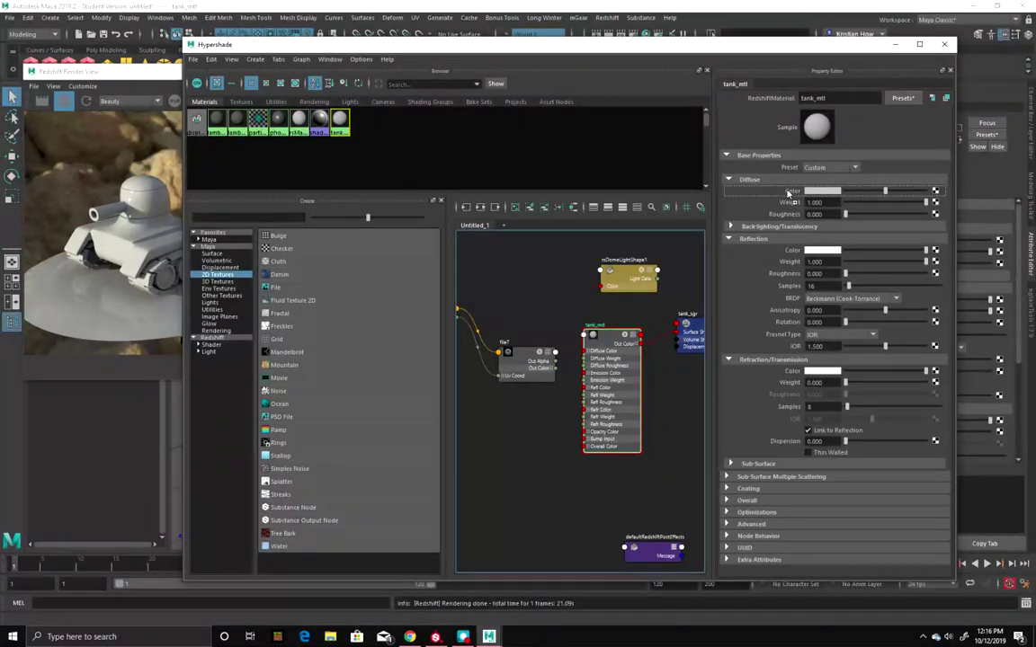
middle_click_drag(788, 192, 791, 191)
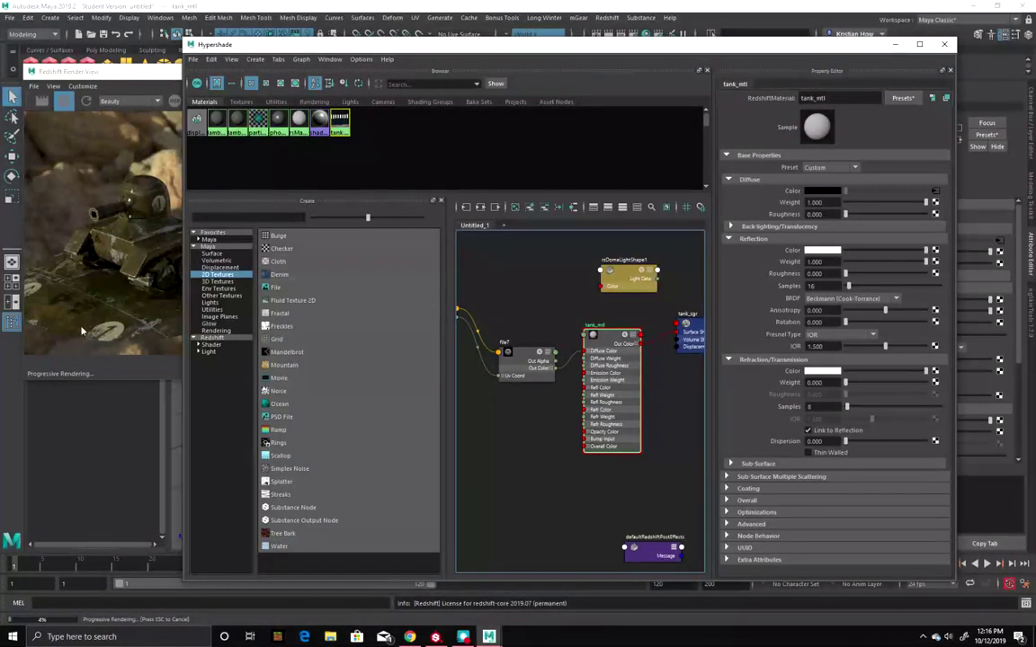
scroll(127, 231, "up", 2)
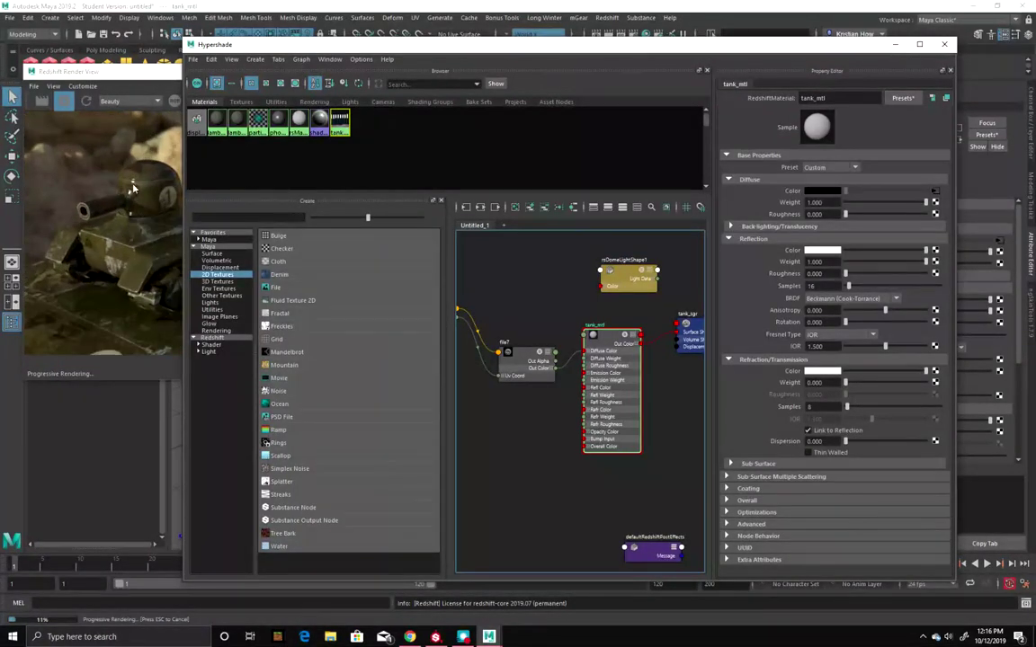
scroll(133, 186, "down", 2)
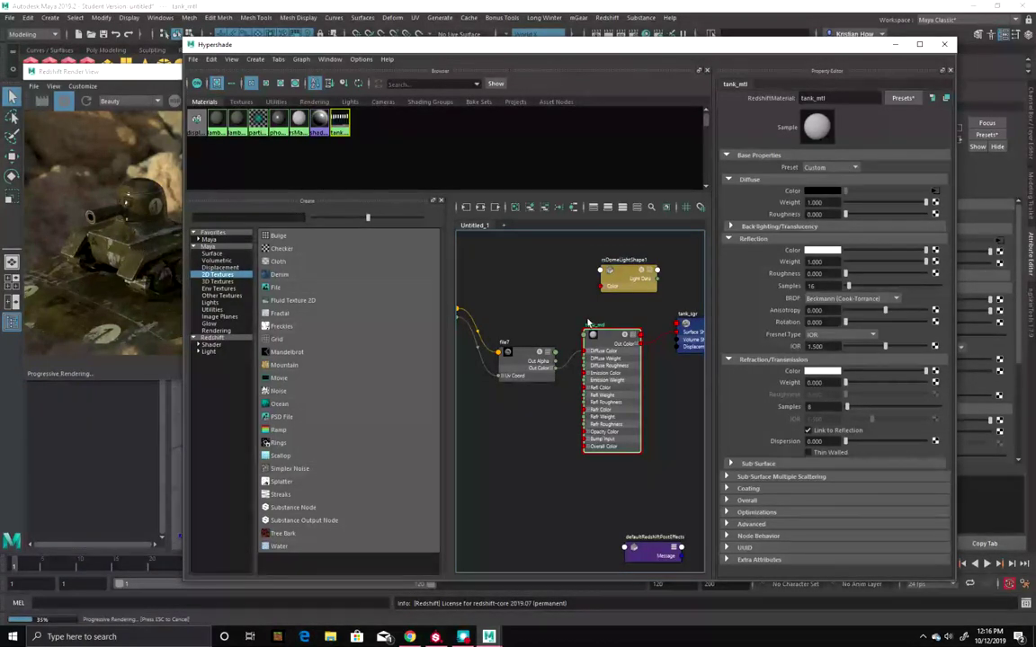
Set file7's UV Tiling Mode to UDIM (Mari), finding 6 files, with sRGB colour space kept
right_click(509, 352)
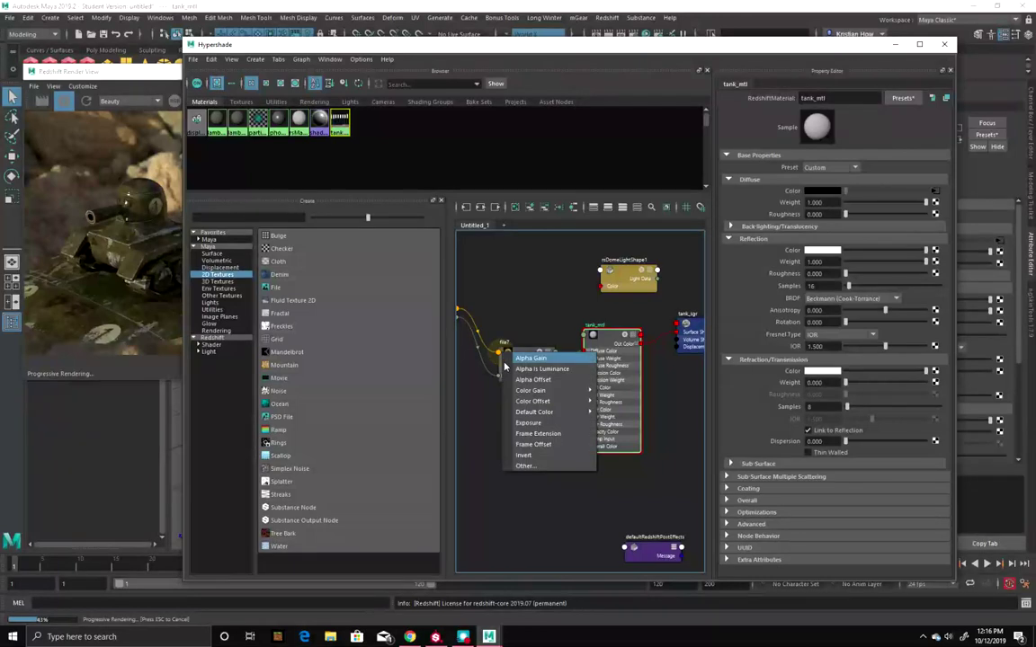
left_click(520, 360)
left_click_drag(520, 360, 513, 307)
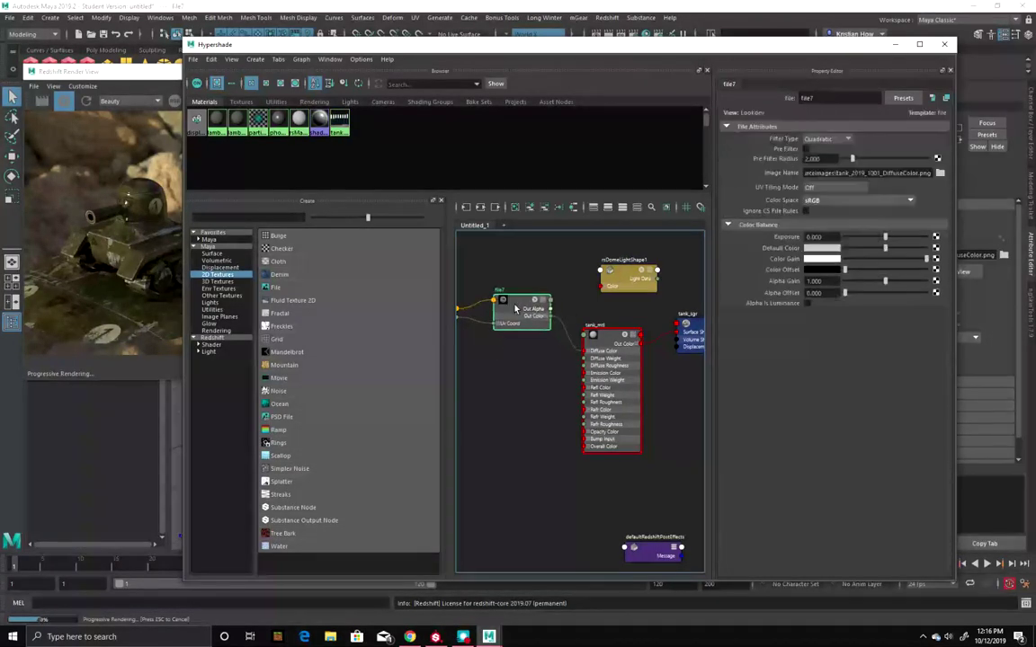
left_click(804, 187)
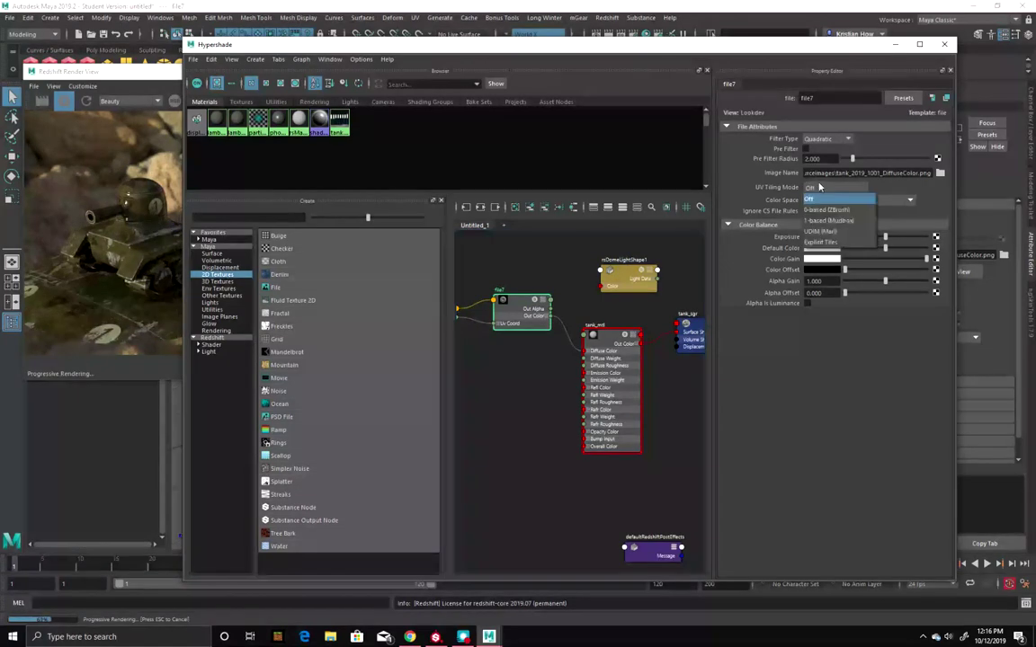
left_click(842, 236)
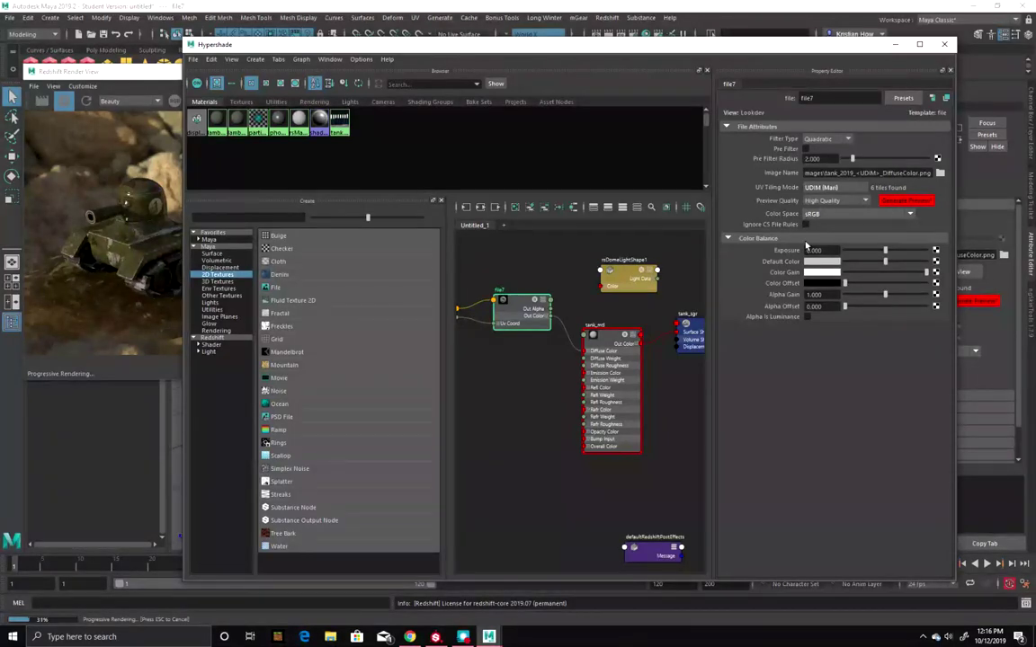
left_click(814, 214)
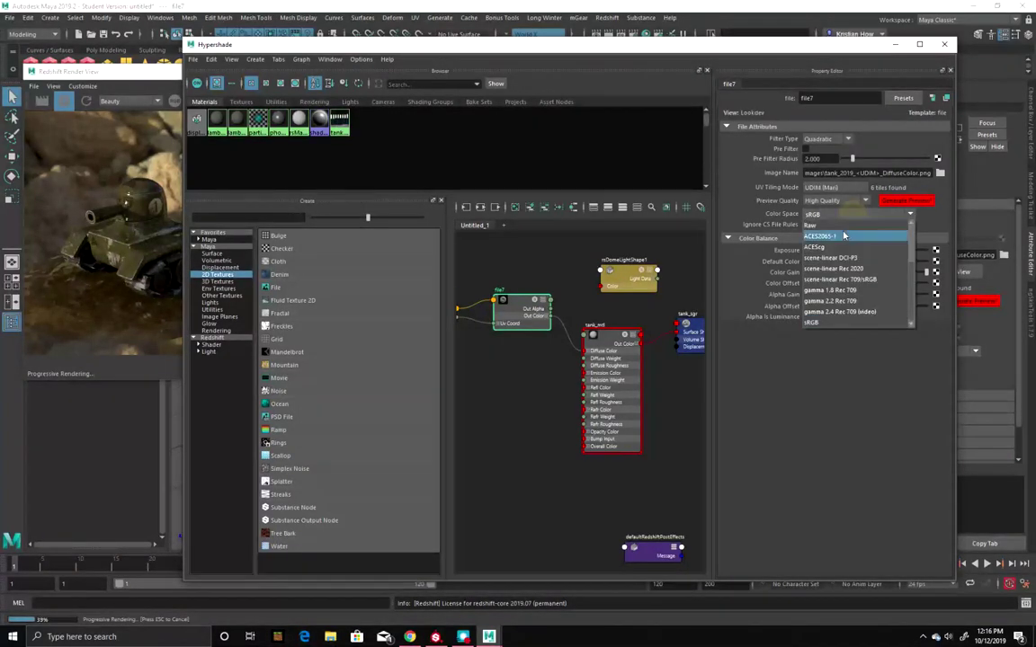
left_click(741, 219)
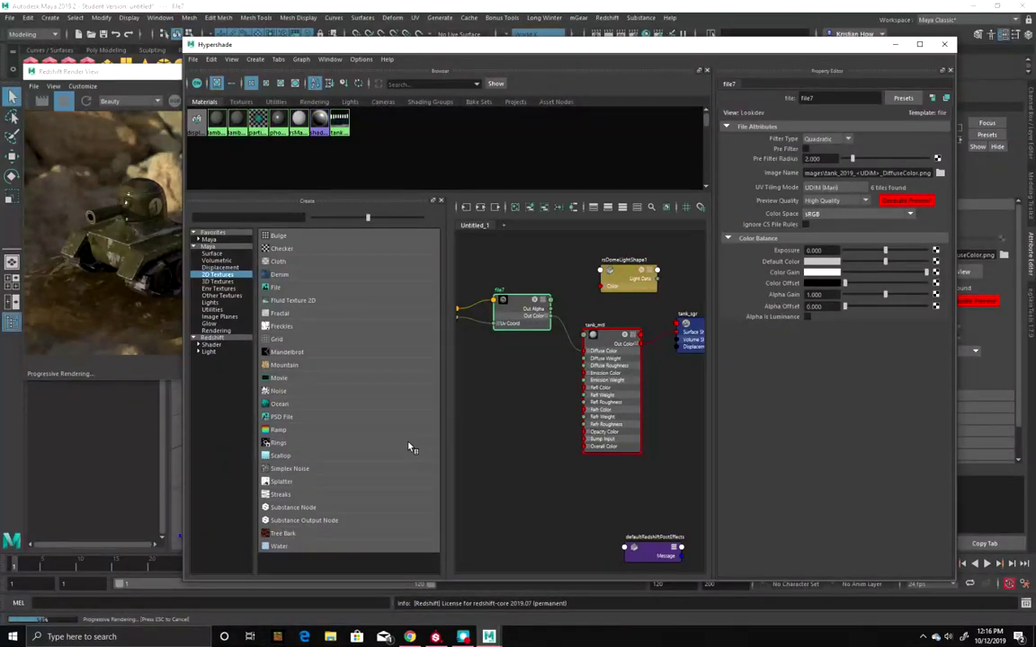
Create a new file texture node, file8, and place it beside place2dTexture3
left_click(486, 378)
left_click_drag(586, 396, 502, 388)
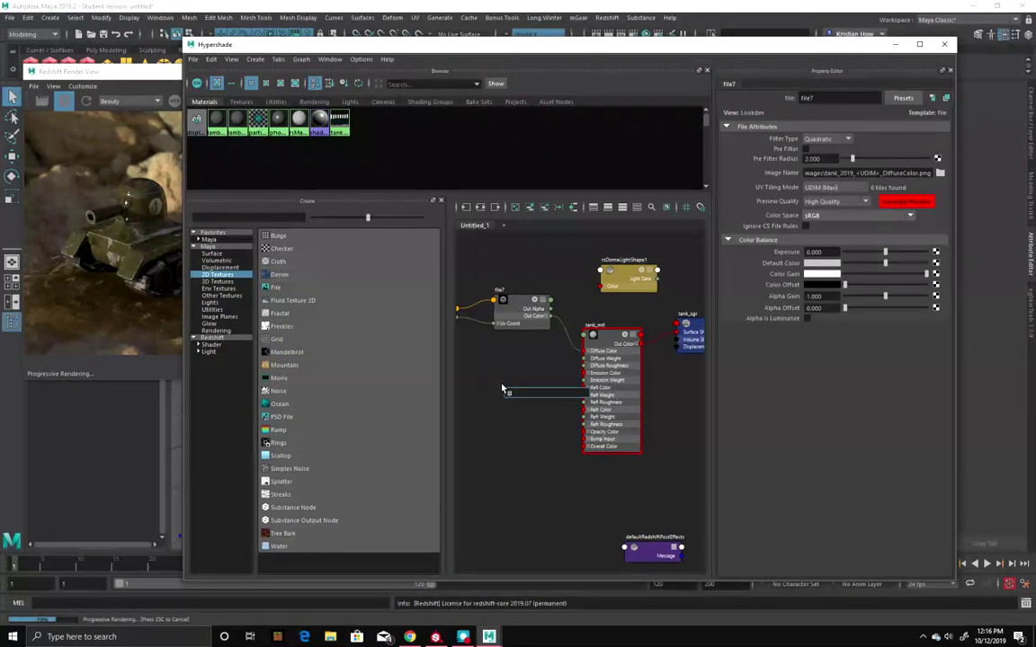
type("l")
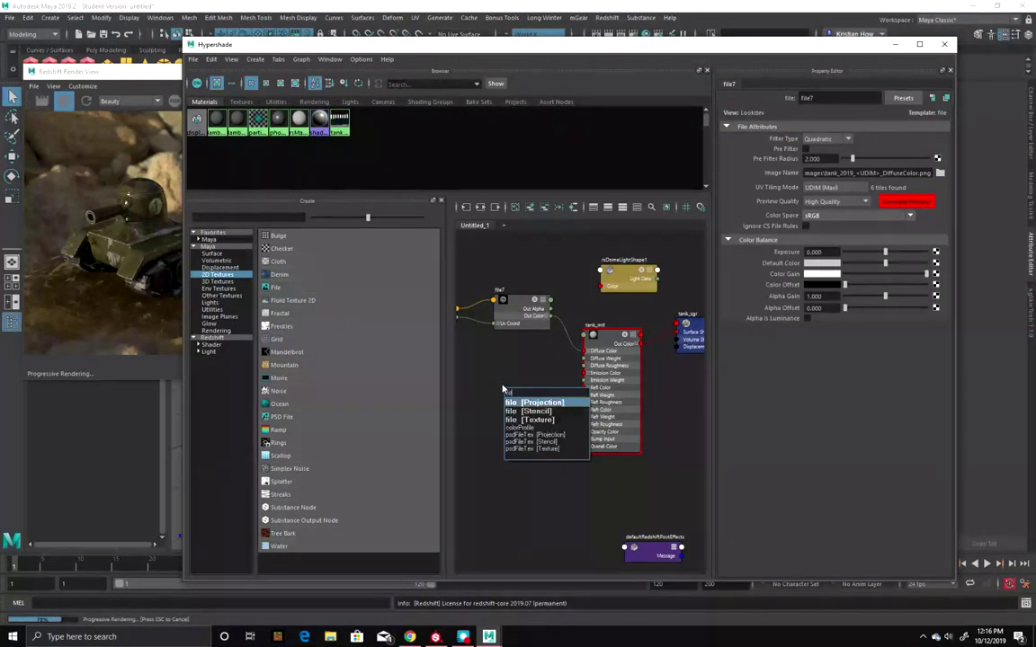
left_click(531, 420)
left_click_drag(500, 395, 450, 380)
left_click(602, 395)
left_click_drag(602, 395, 516, 353)
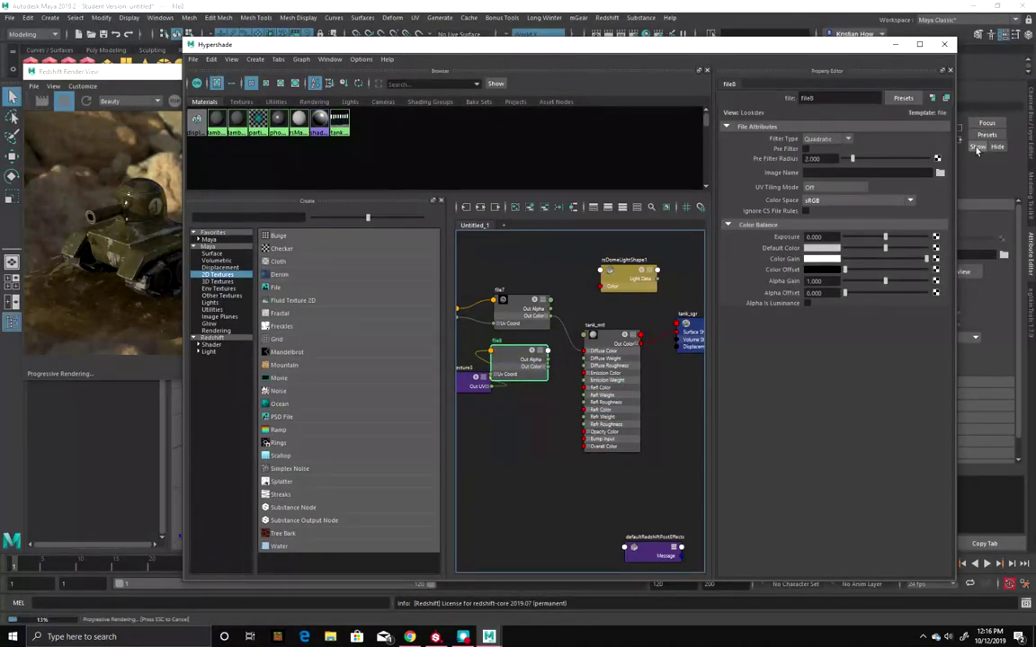
Load tank_2019_1001_Roughness.png as file8's image
left_click(939, 172)
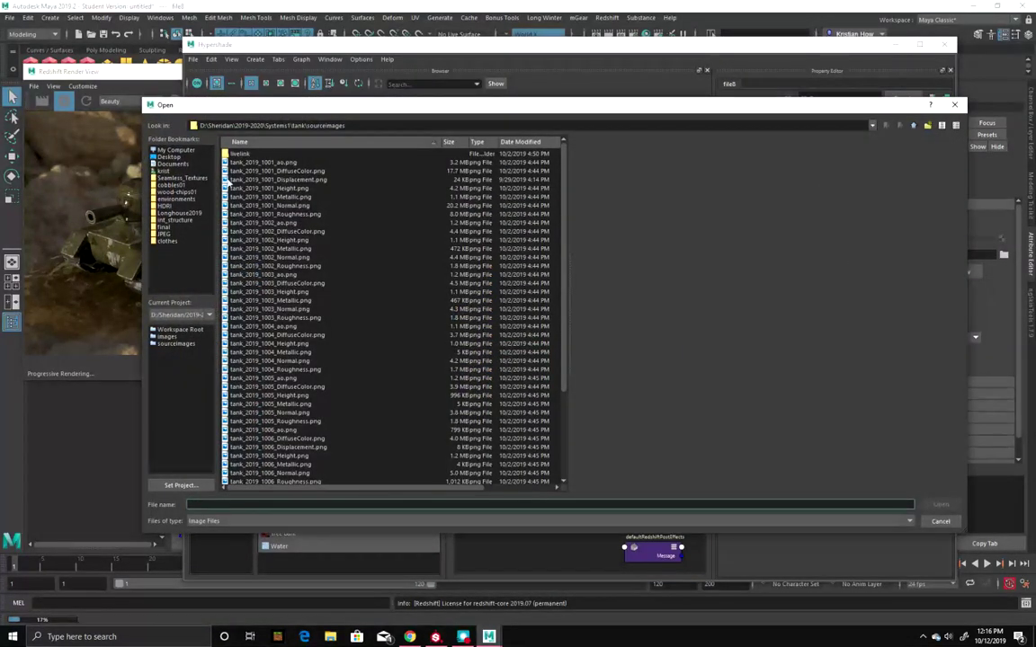
left_click(308, 215)
double_click(307, 215)
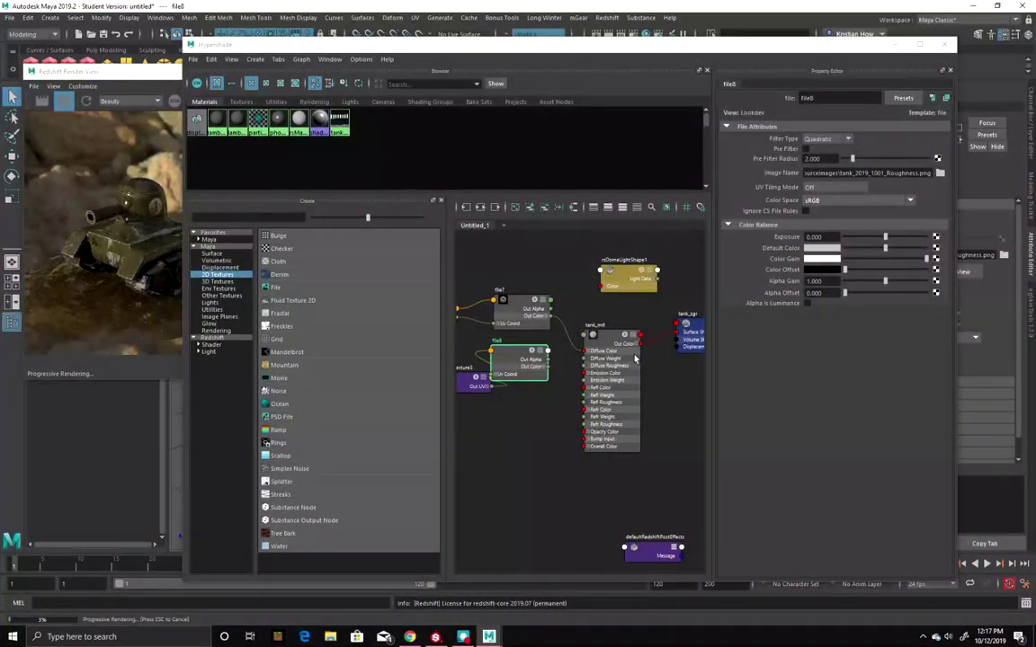
left_click(593, 336)
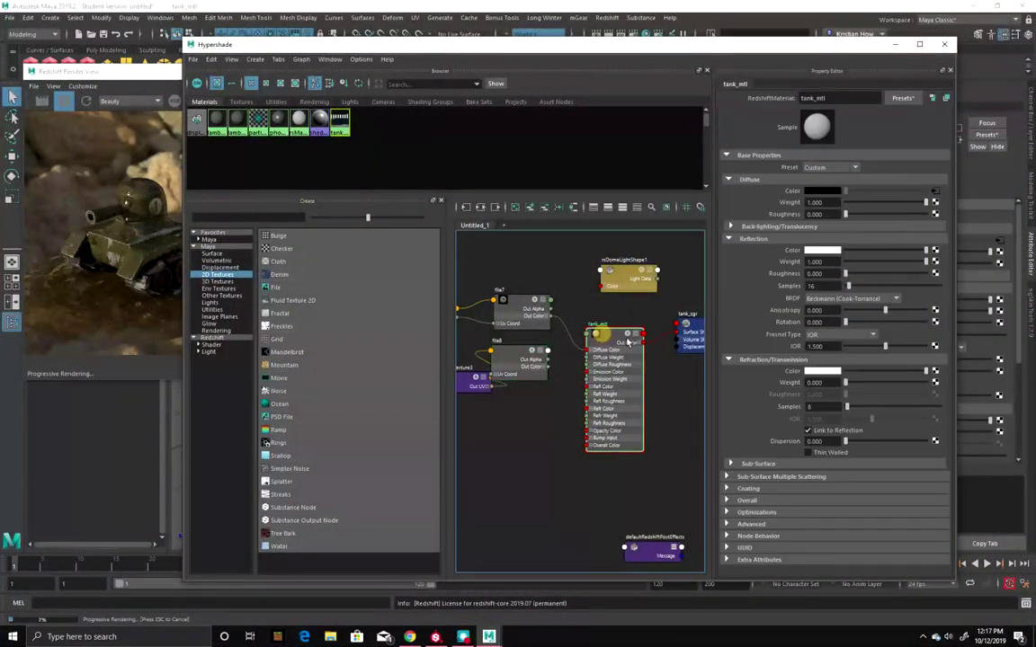
Set tank_mtl's Reflection Roughness to 1, BRDF to GGX and Fresnel Type to Metalness
left_click(813, 274)
type("1")
key("Return")
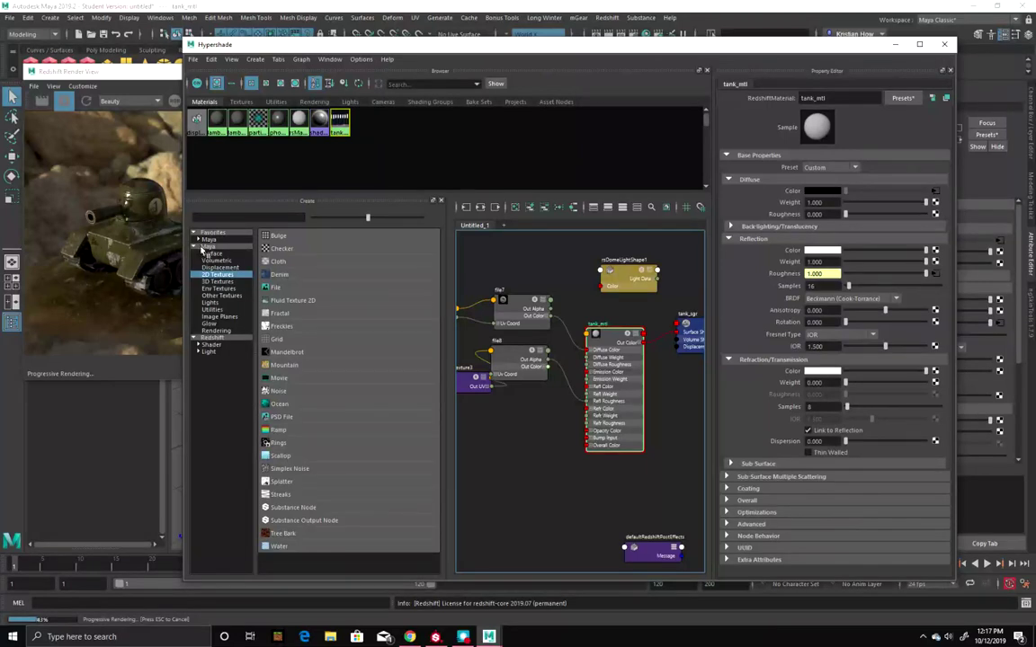
left_click(823, 299)
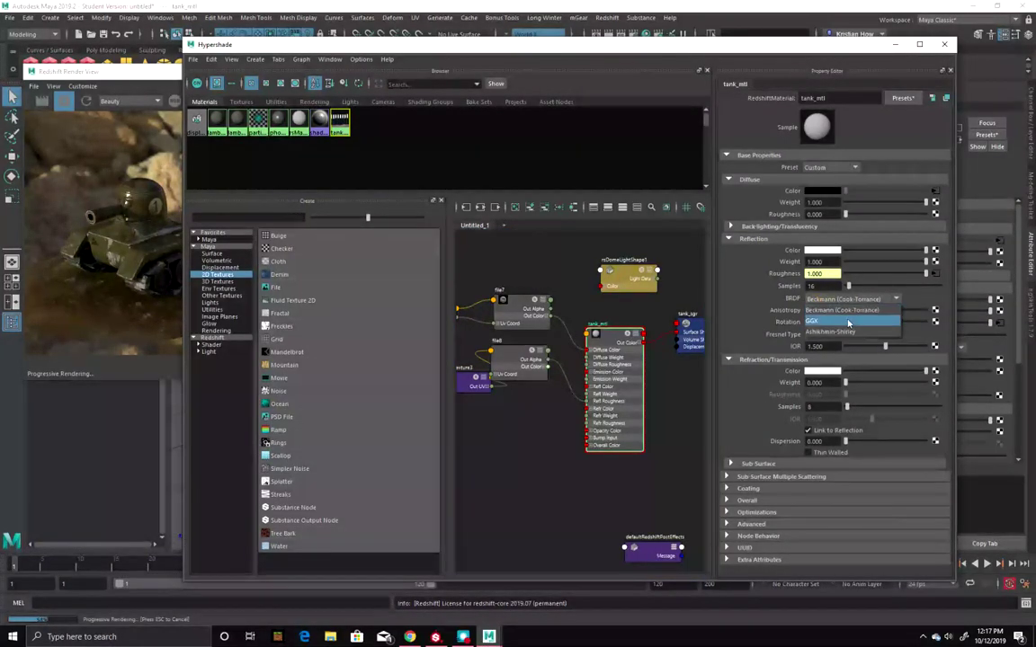
left_click(850, 322)
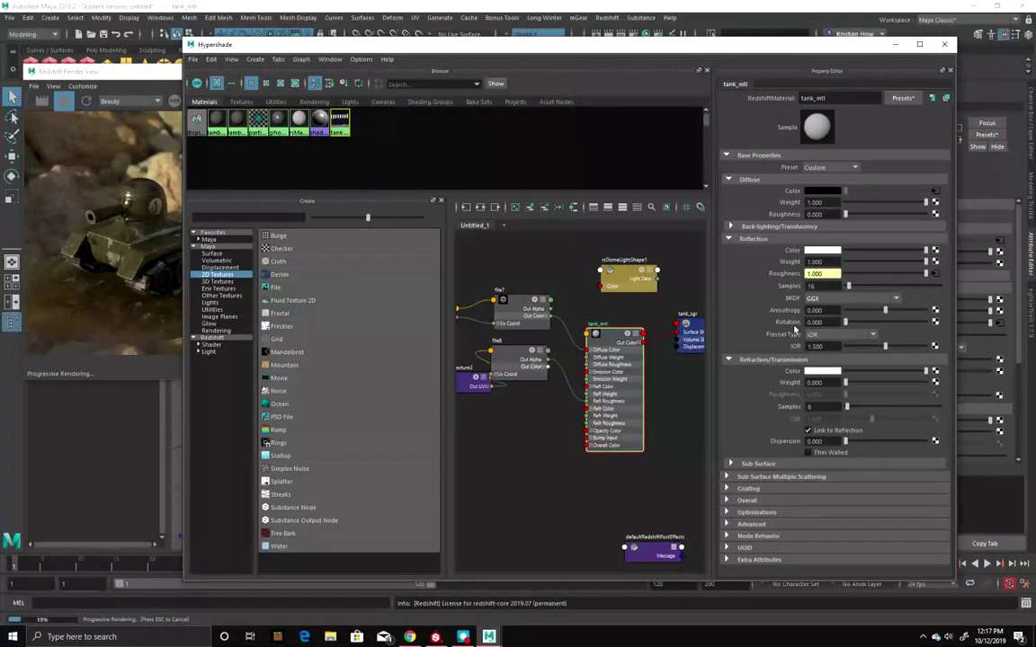
left_click(817, 336)
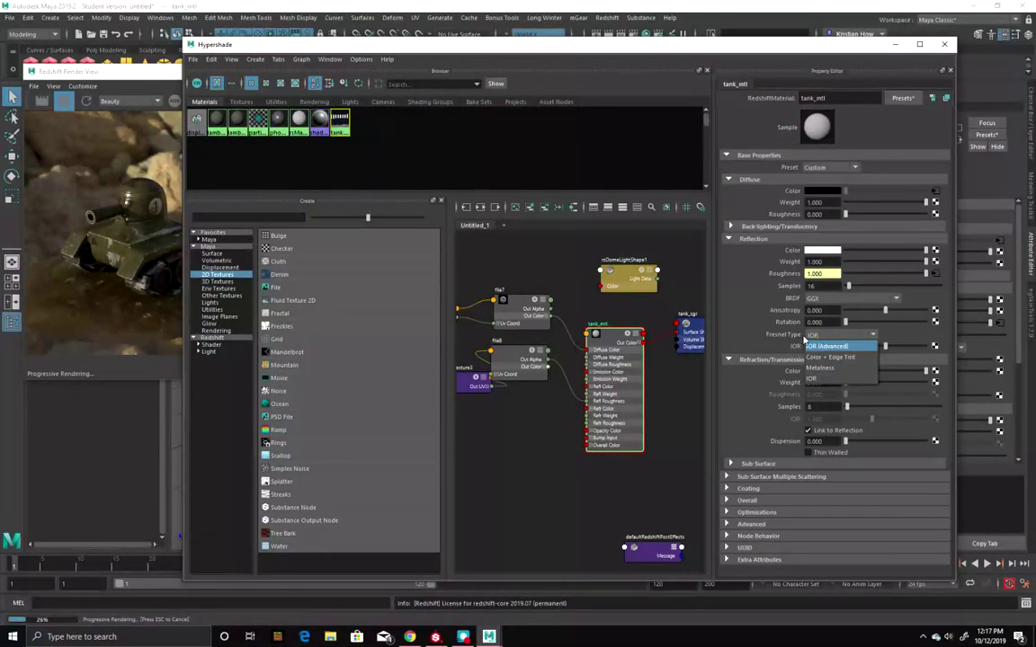
left_click(835, 371)
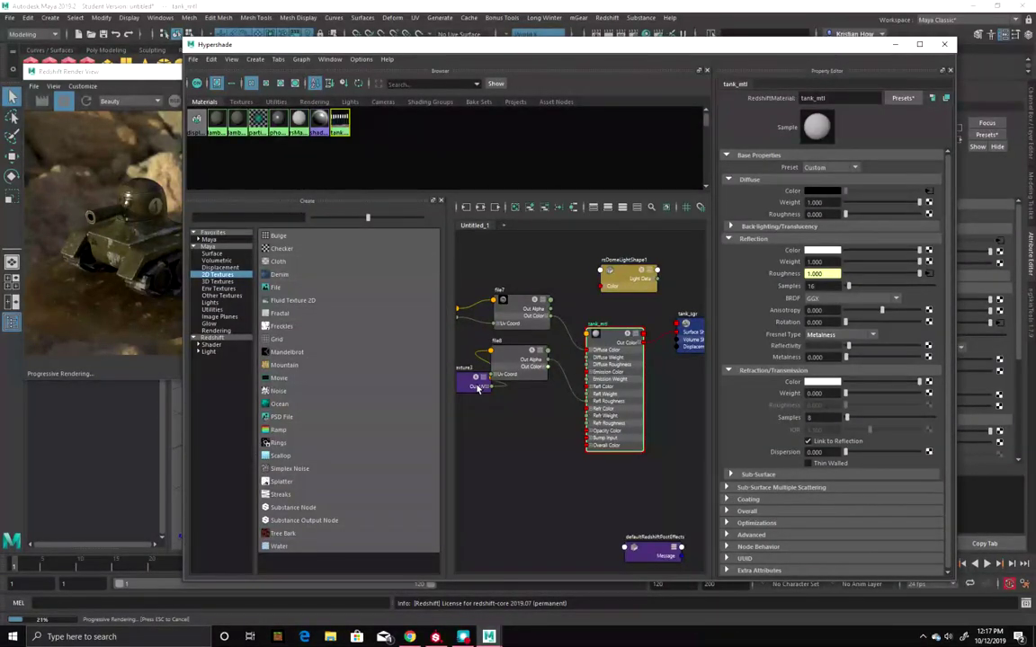
left_click_drag(474, 380, 418, 393)
left_click(620, 336)
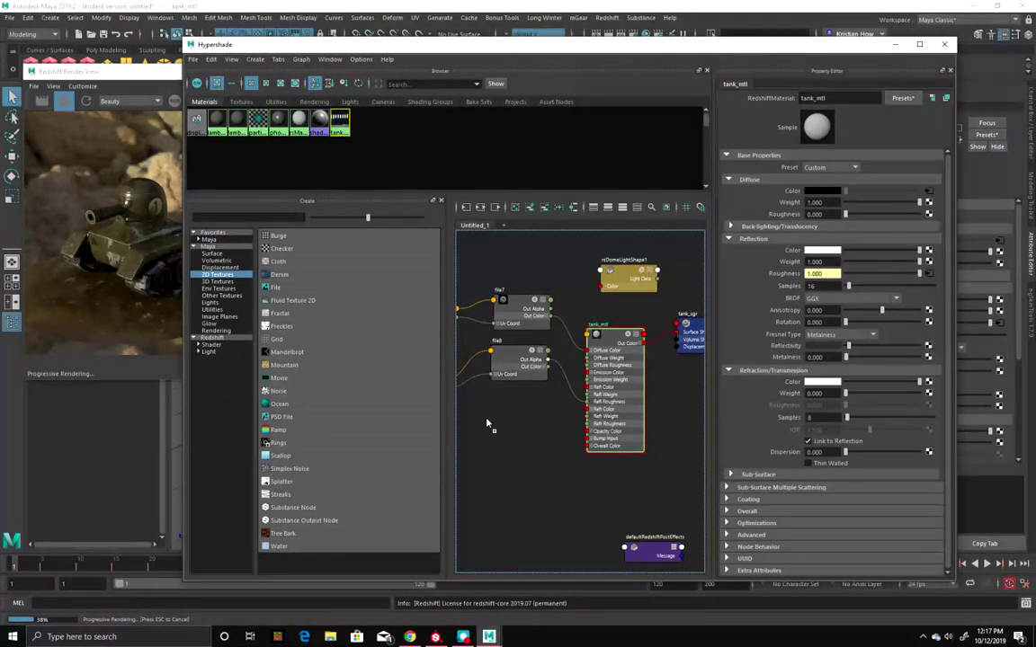
Create a file texture node, file9, delete its place2dTexture4, and place it below file8
key("Tab")
type("file")
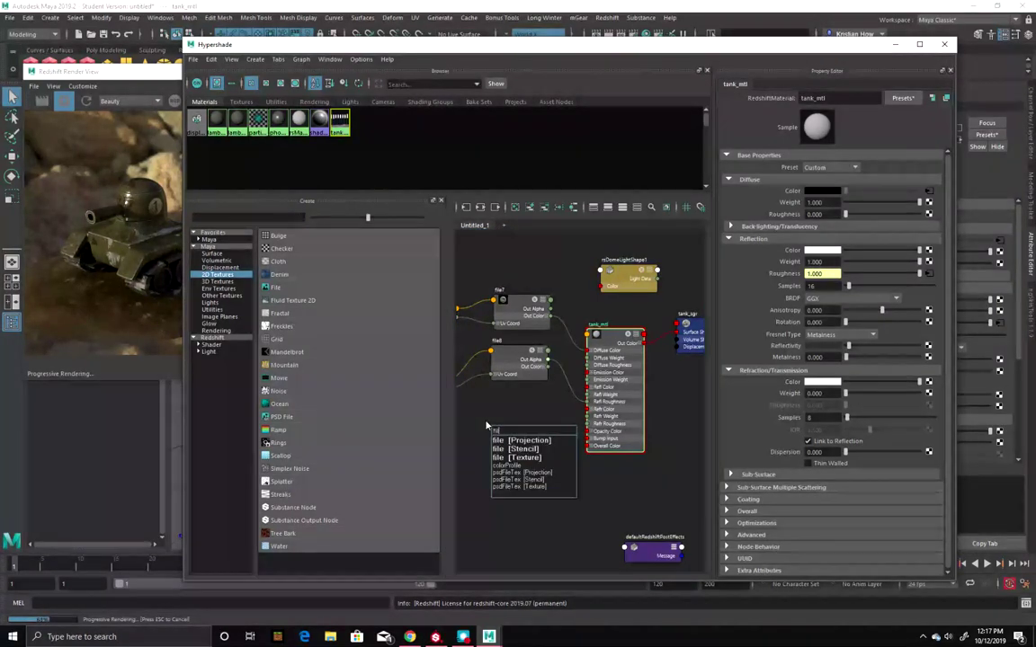
key("Down")
key("Down")
key("Return")
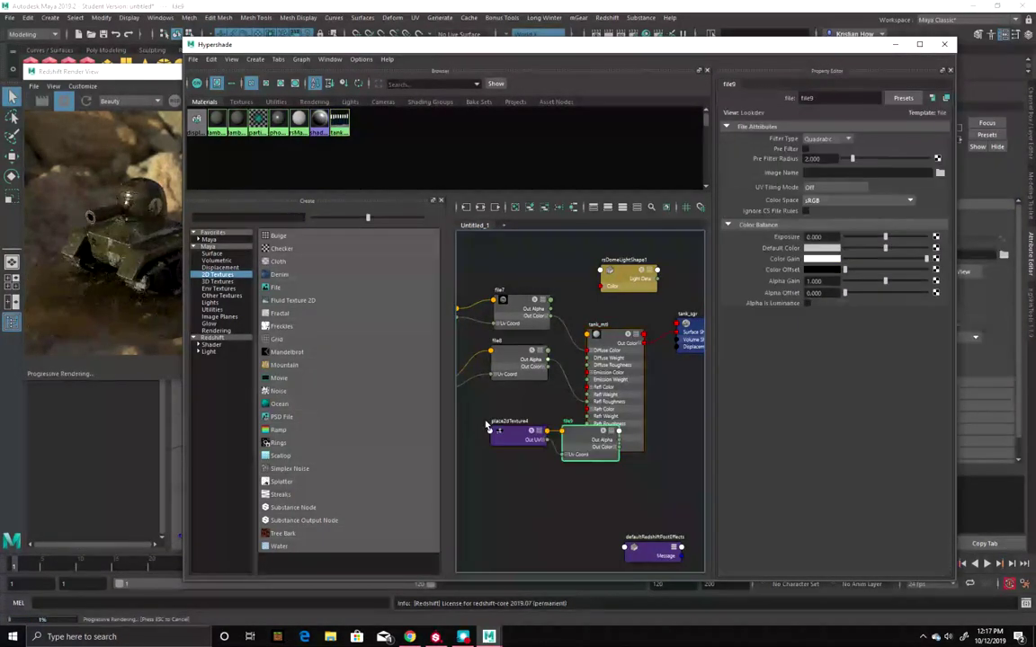
left_click(504, 440)
key("Delete")
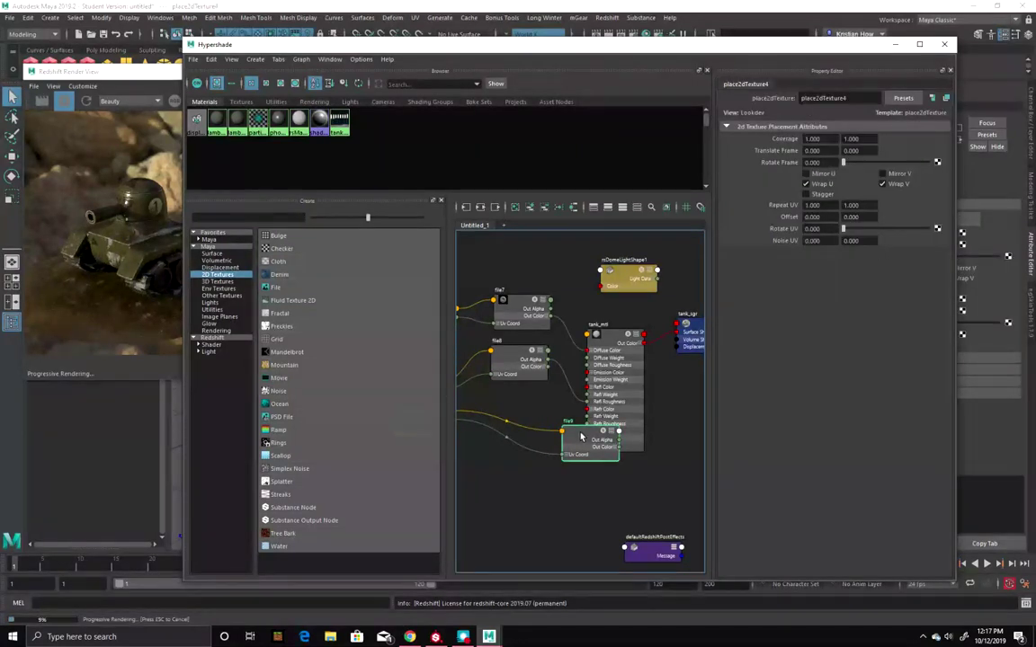
left_click_drag(588, 448, 515, 411)
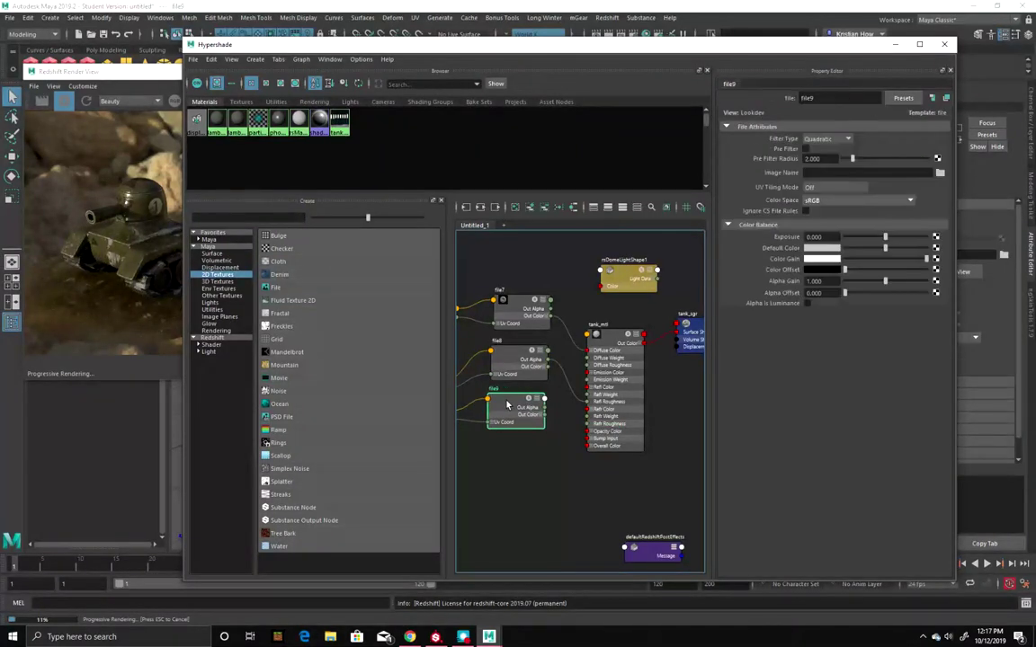
Load tank_2019_1001_Metallic.png as file9's image
left_click(940, 171)
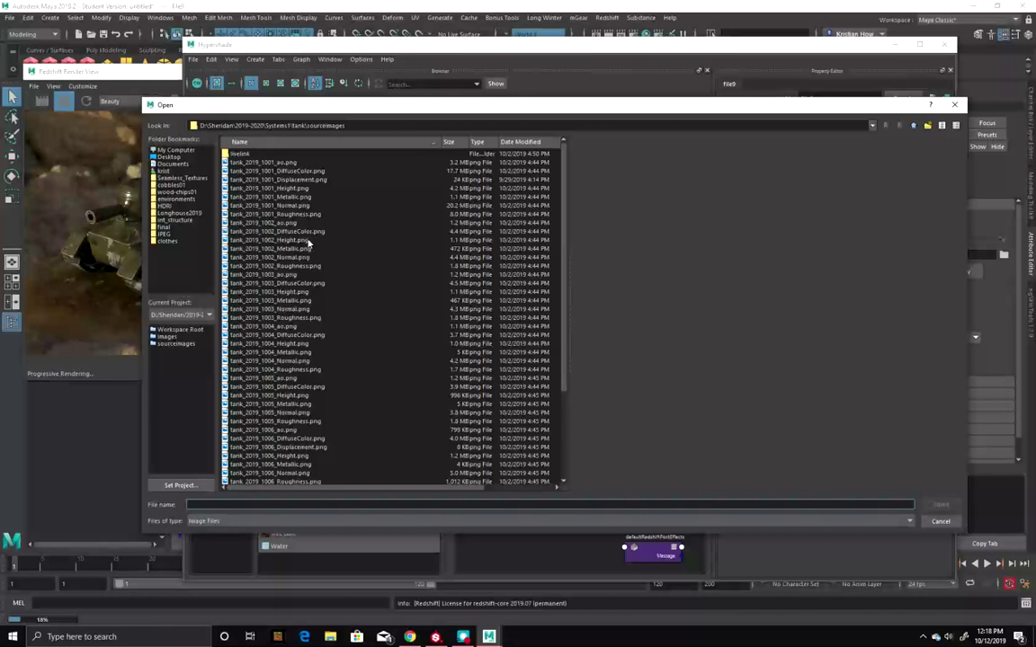
double_click(278, 196)
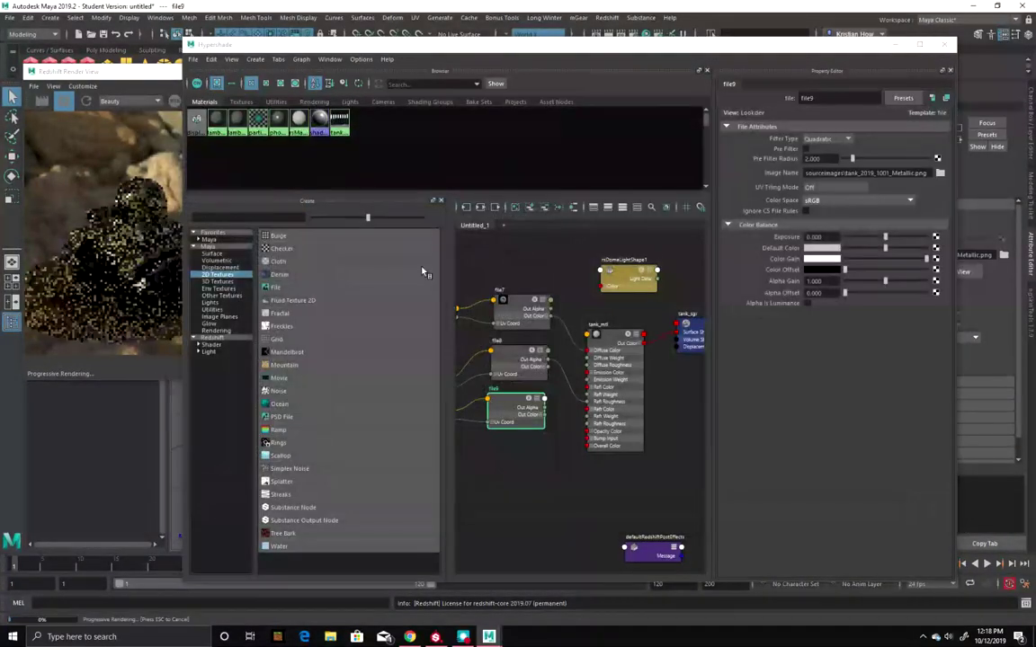
left_click(507, 359)
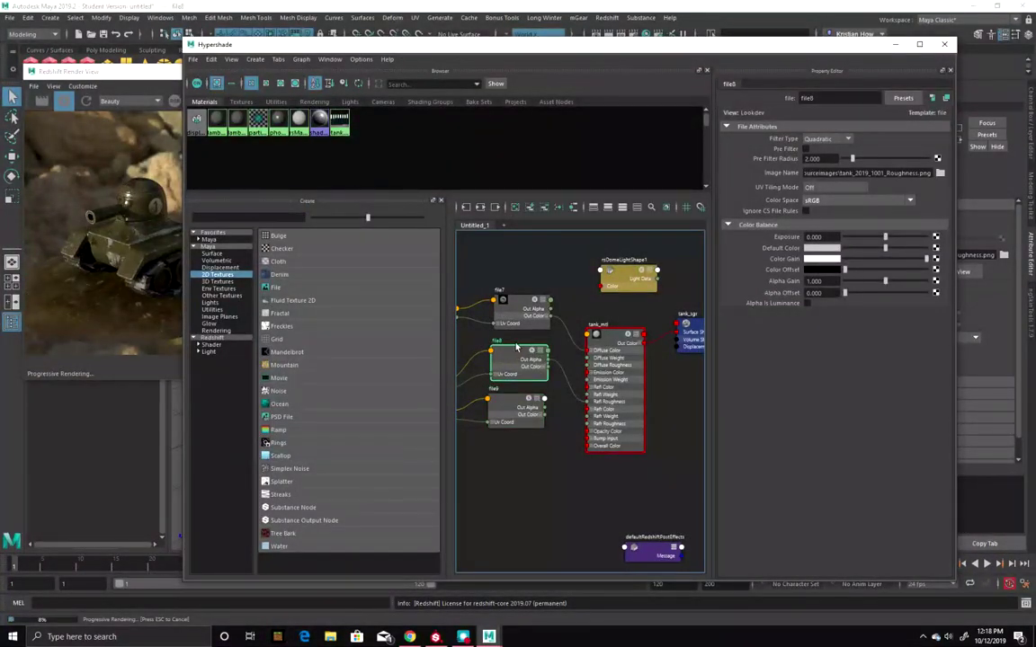
Set file8's UV tiling to UDIM (Mari) and its colour space to Raw
left_click_drag(507, 355, 499, 352)
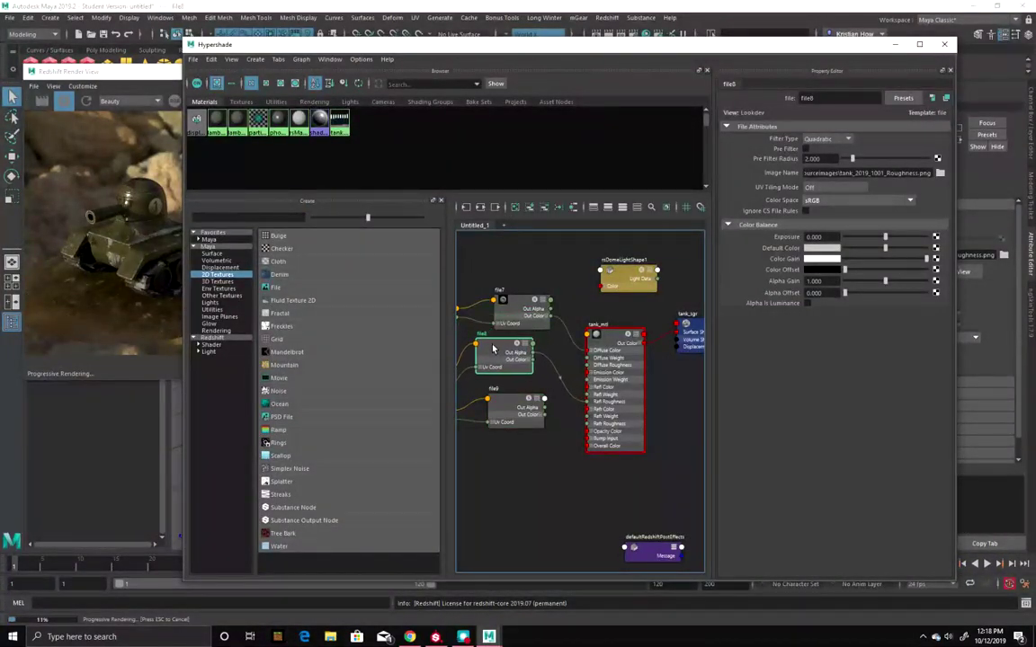
left_click(819, 189)
left_click(820, 231)
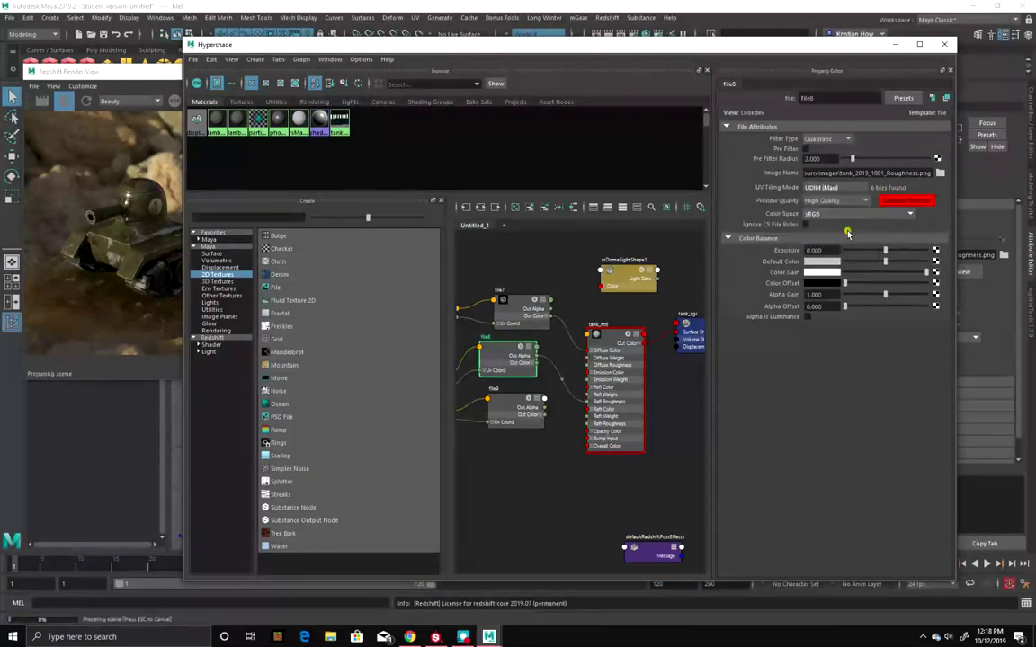
left_click(837, 213)
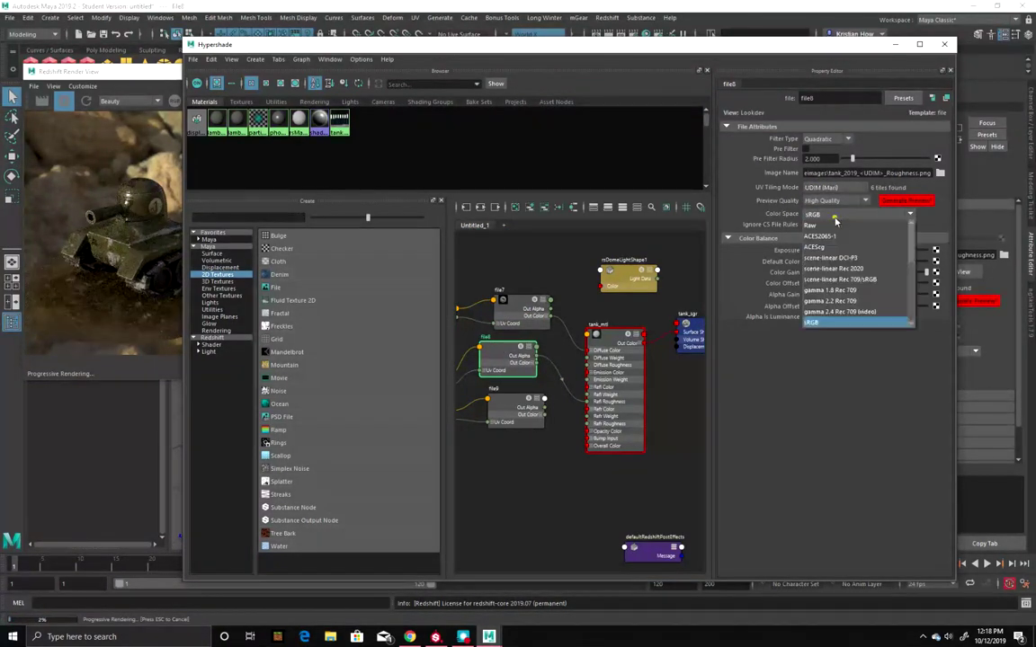
left_click(849, 226)
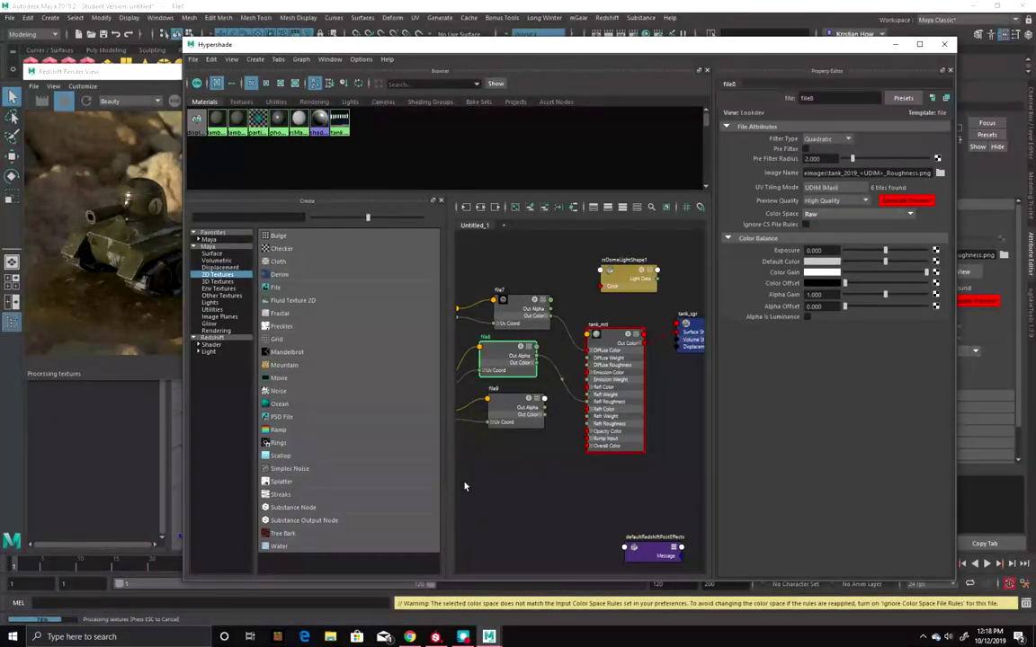
Set the Metallic file9 node to UDIM (Mari) tiling with Raw colour space
left_click(515, 412)
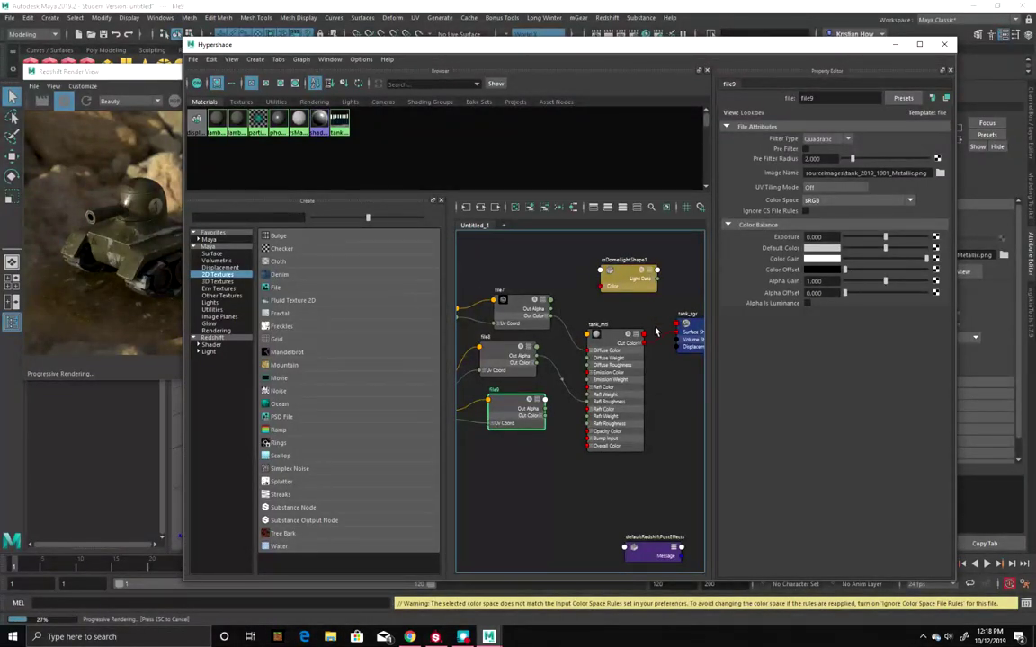
left_click_drag(558, 304, 595, 341)
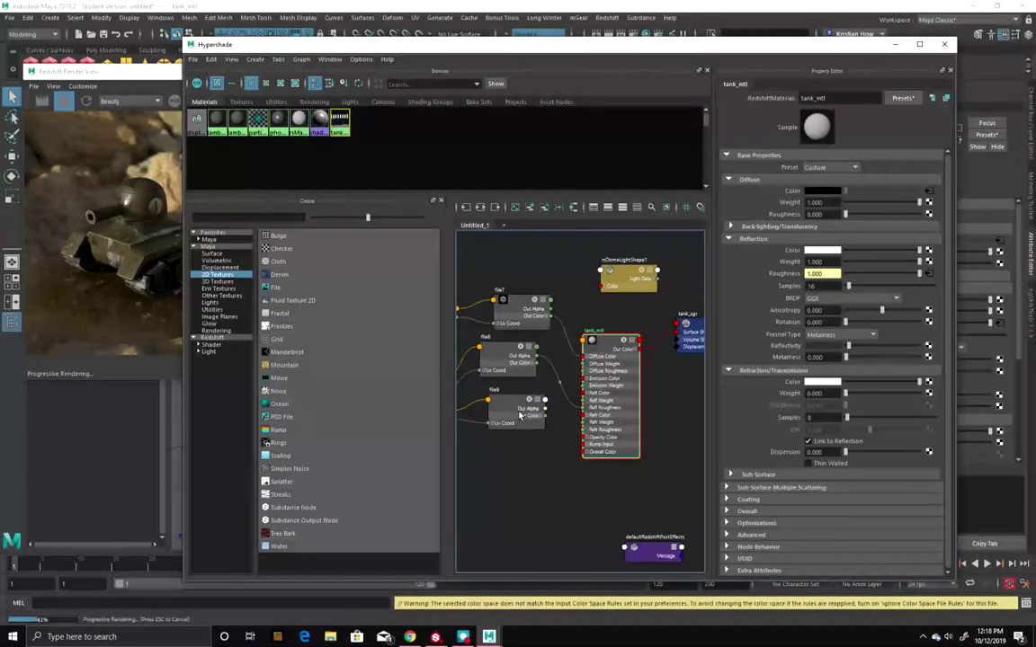
left_click(521, 413)
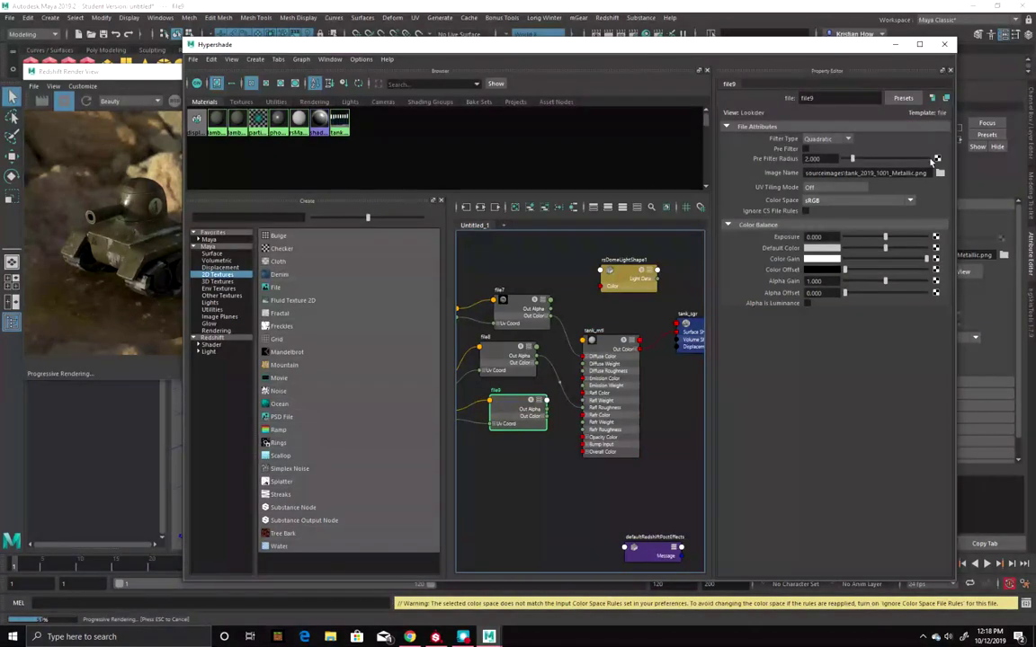
left_click(831, 188)
left_click(836, 230)
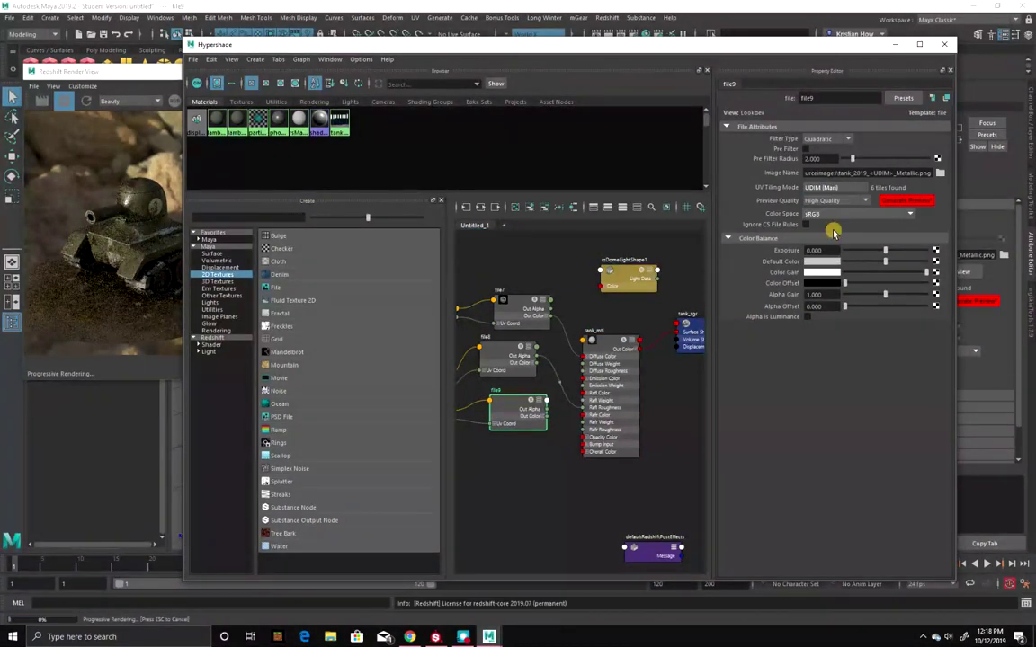
left_click(845, 214)
left_click(845, 220)
Connect file9 to tank_mtl's Metalness attribute
left_click(612, 344)
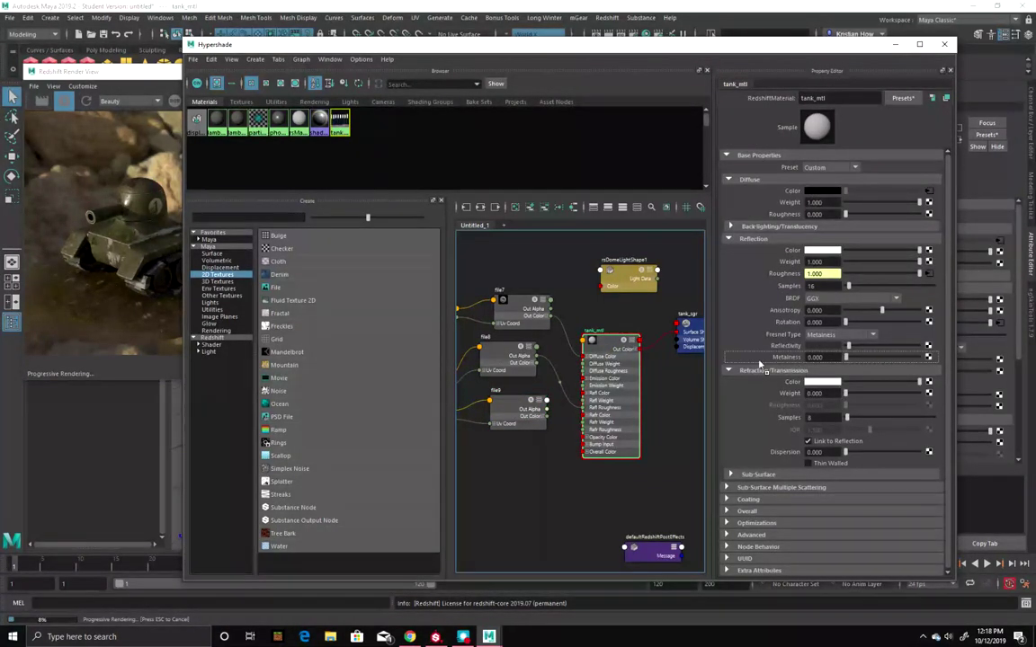
middle_click_drag(758, 365, 758, 363)
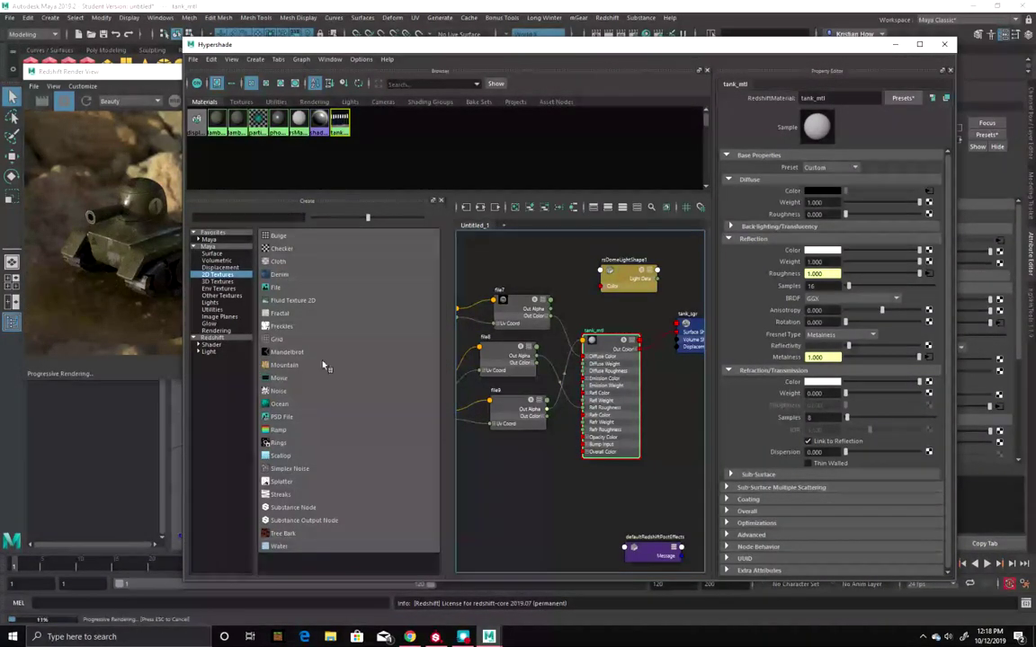
left_click(536, 489)
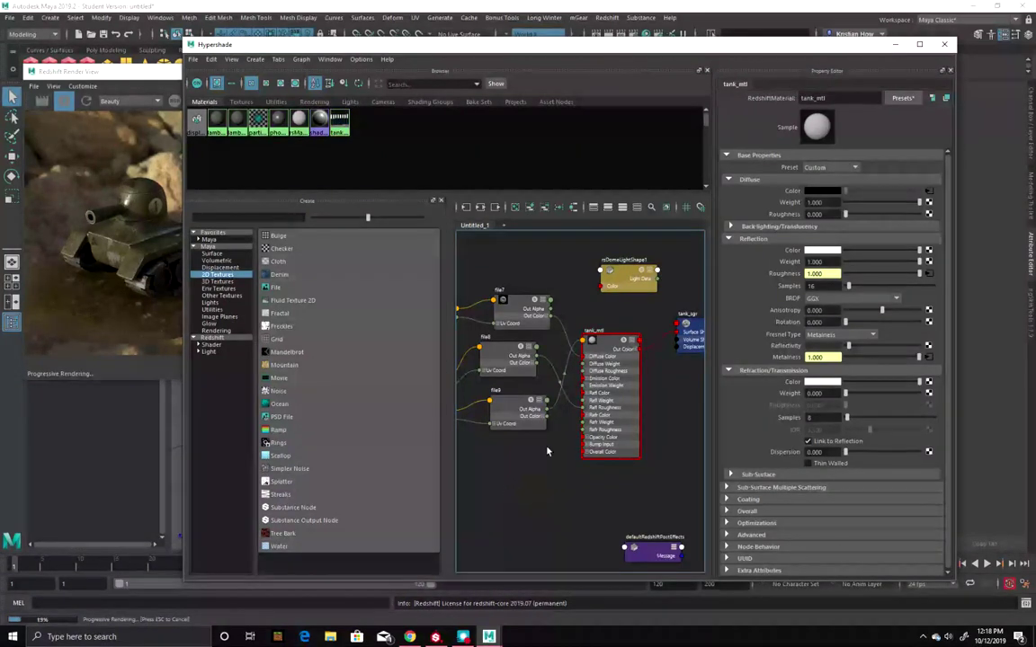
middle_click_drag(526, 488, 507, 503, "alt")
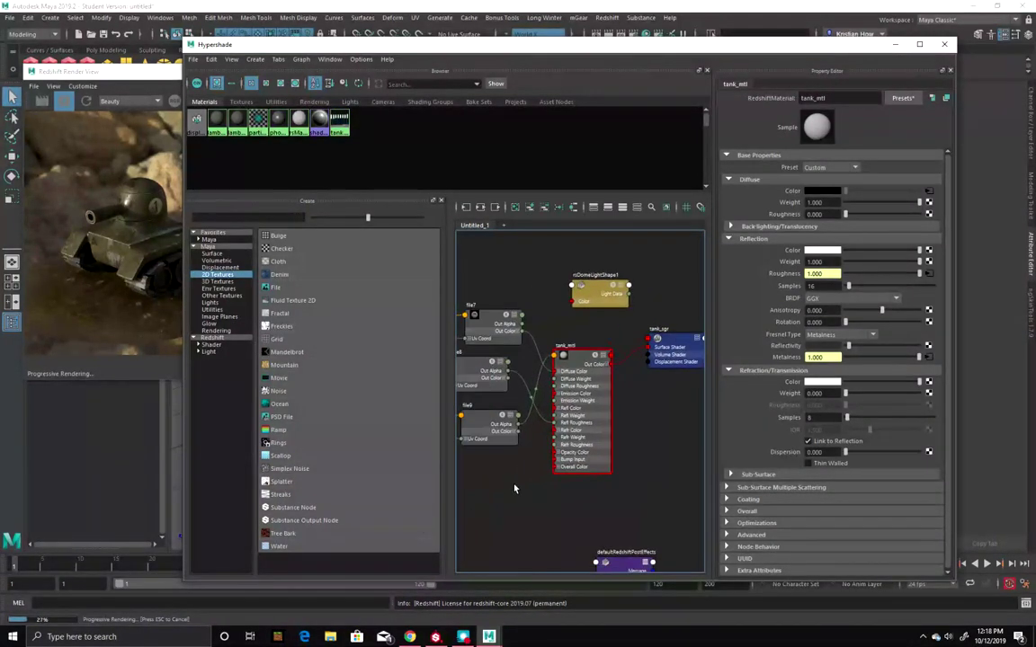
Create file texture node file10 with place2dTexture5 and arrange them near the dome light
left_click_drag(598, 295, 607, 271)
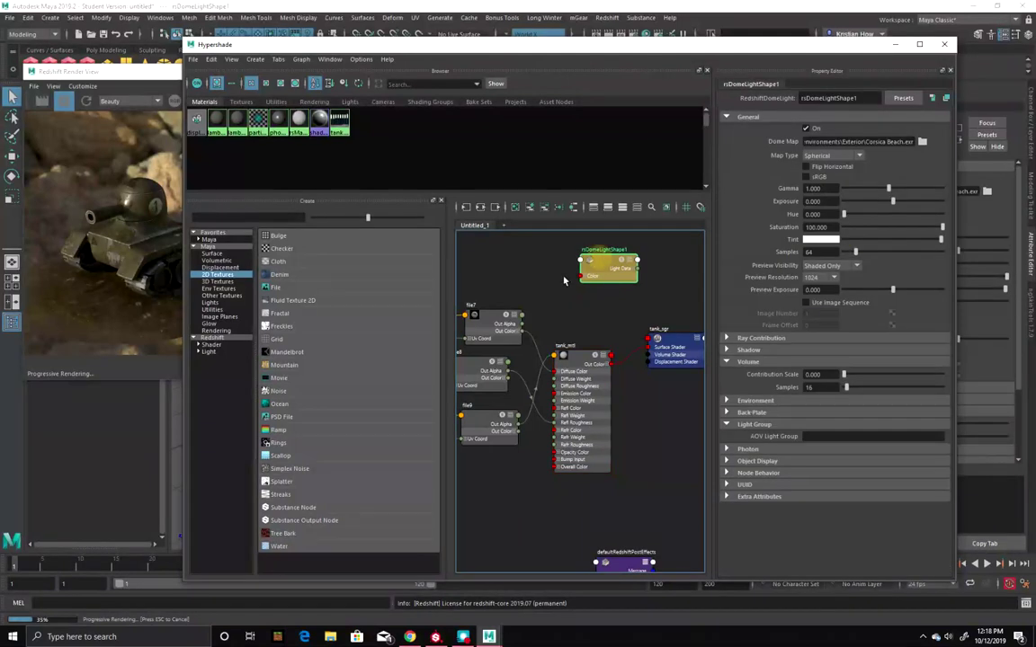
type("file")
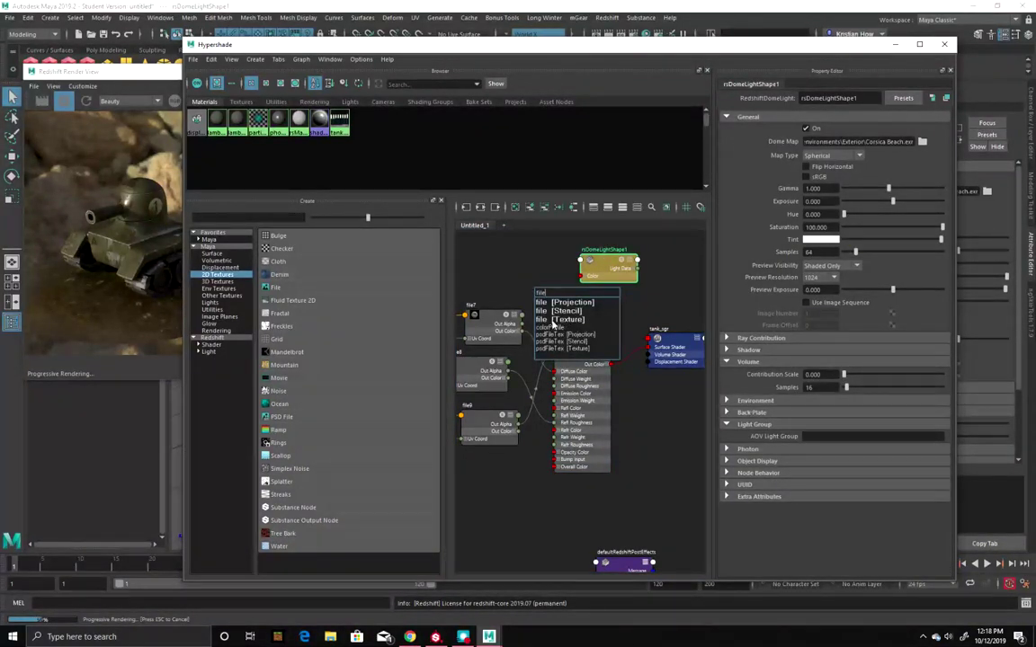
key("Return")
left_click_drag(541, 308, 483, 294)
left_click_drag(611, 266, 627, 251)
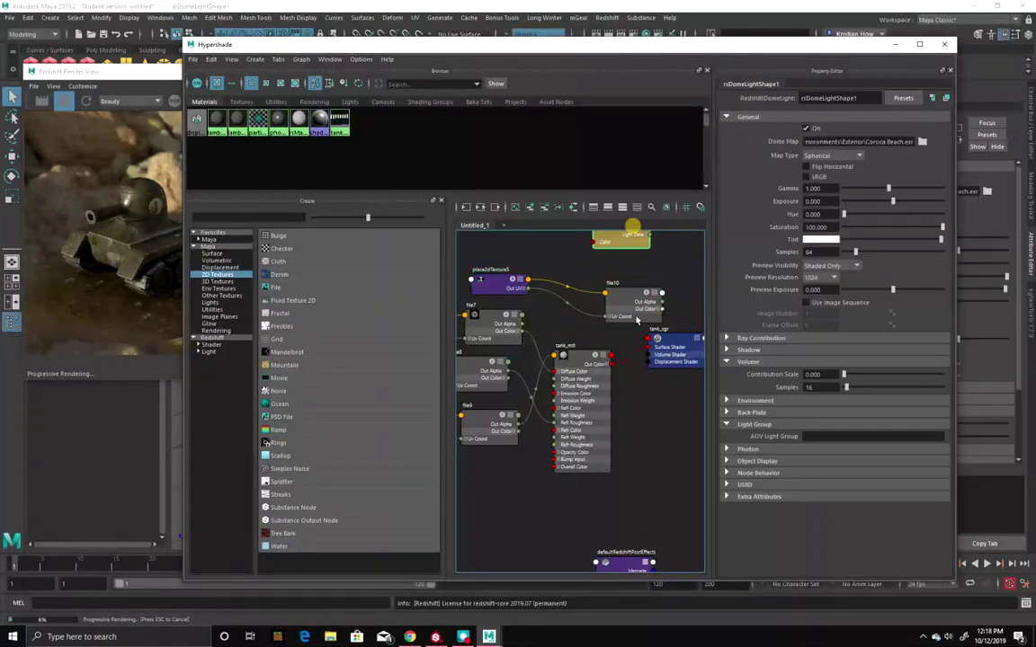
left_click_drag(634, 304, 585, 308)
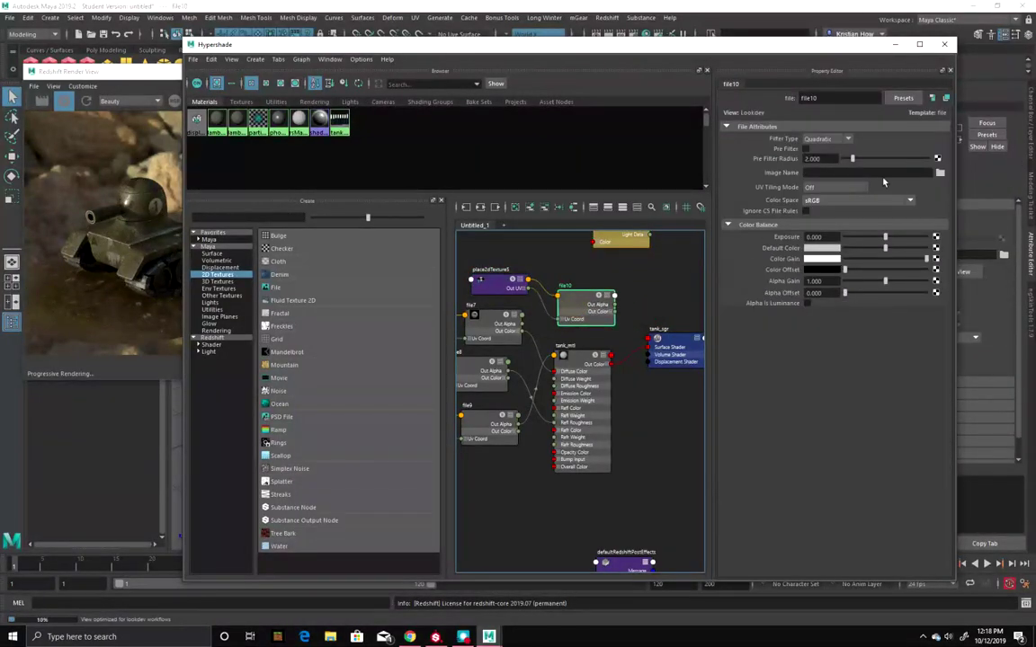
Load tank_2019_1001_Height.png into file10 with UDIM (Mari) tiling and Raw colour space
left_click(939, 173)
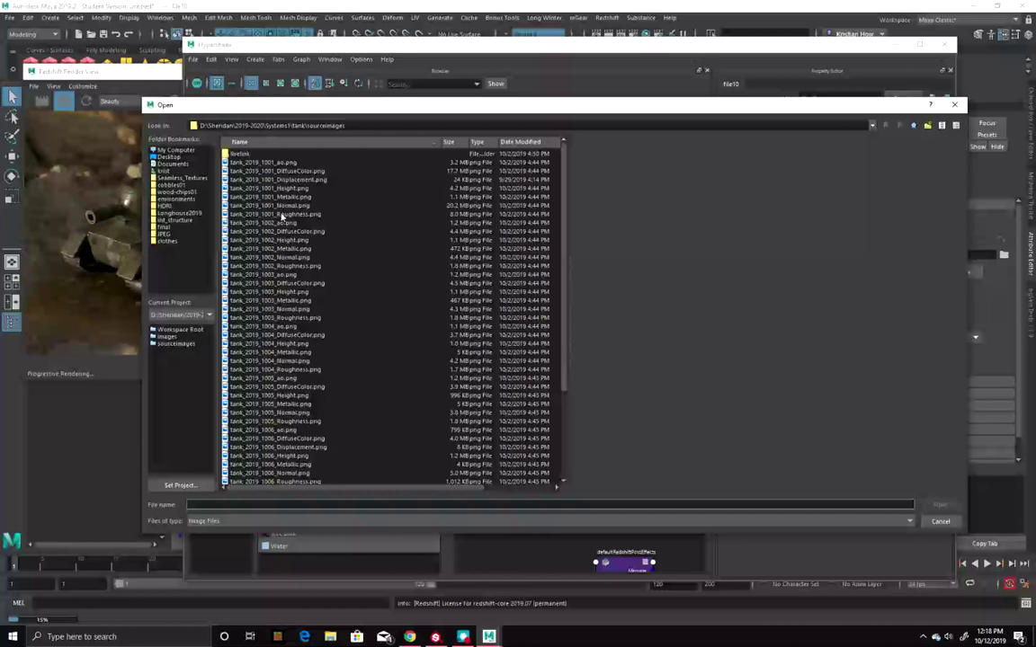
left_click(302, 189)
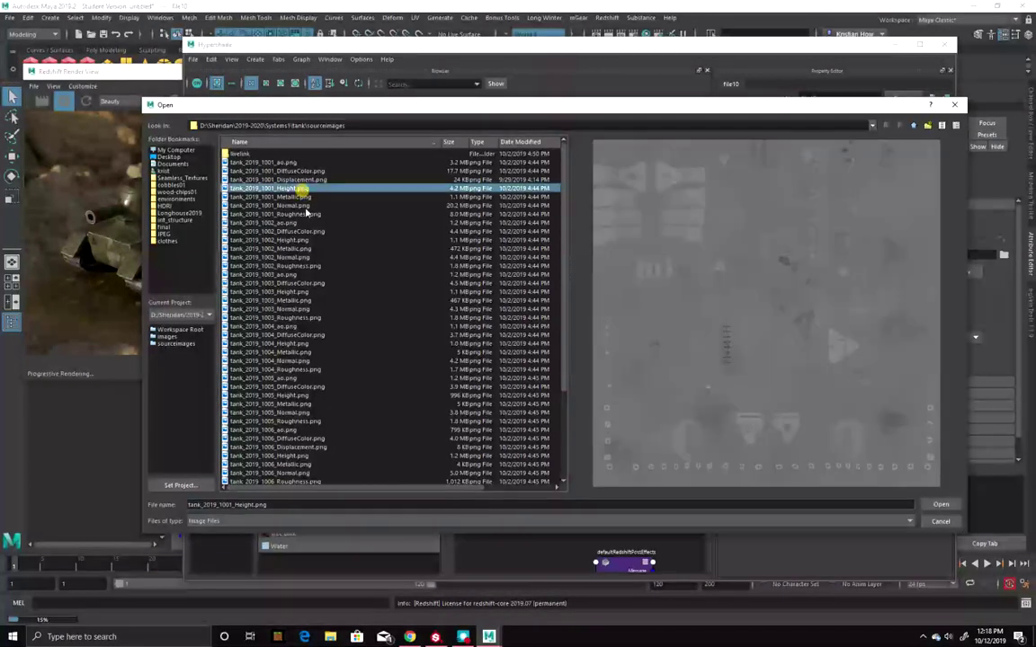
left_click(939, 505)
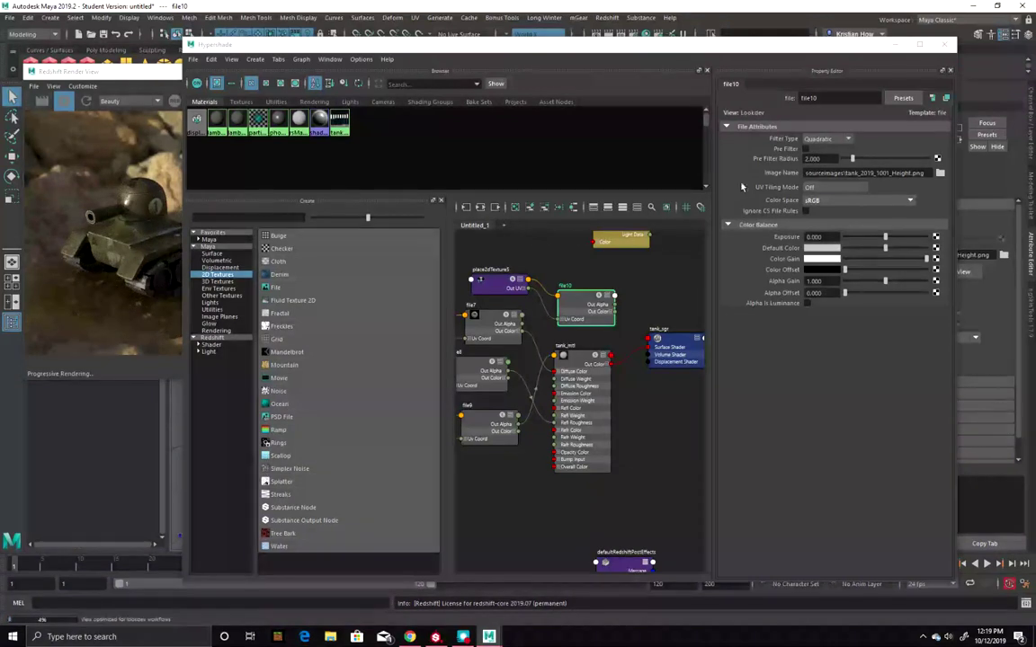
left_click(823, 187)
left_click(845, 233)
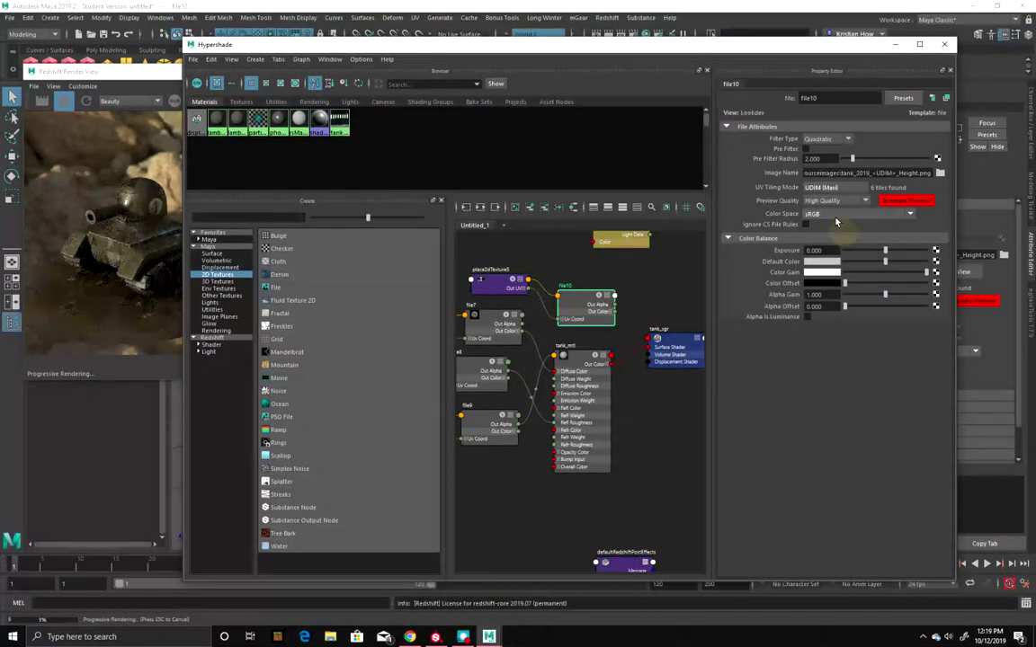
left_click(827, 215)
left_click(827, 226)
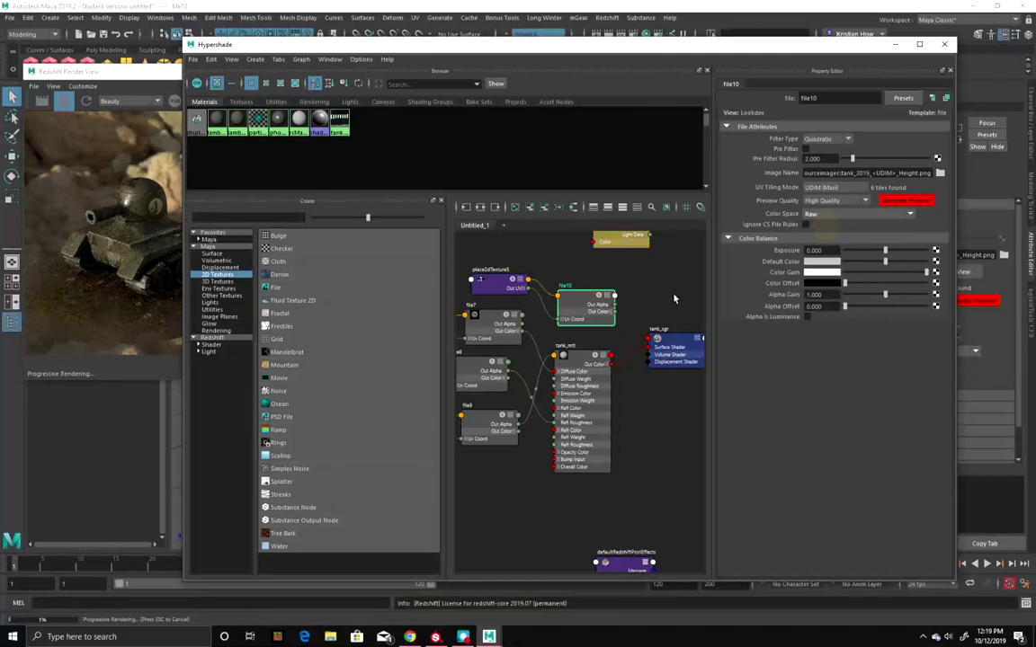
Connect file10 to tank_sgr's Redshift Displacement Shader slot, creating rsDisplacement1
left_click_drag(666, 342, 640, 347)
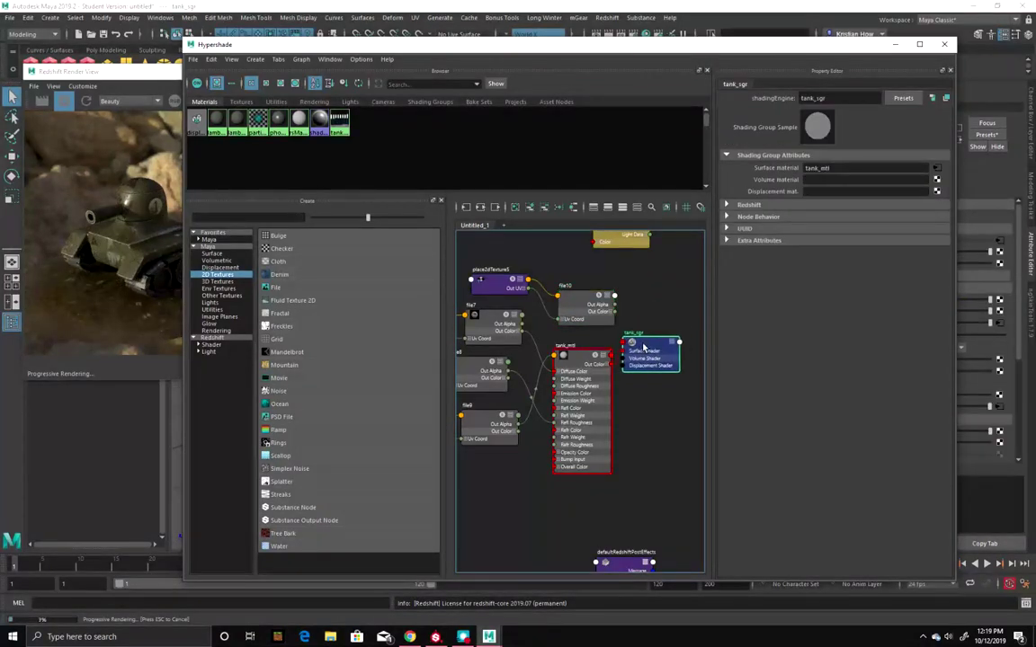
left_click(727, 206)
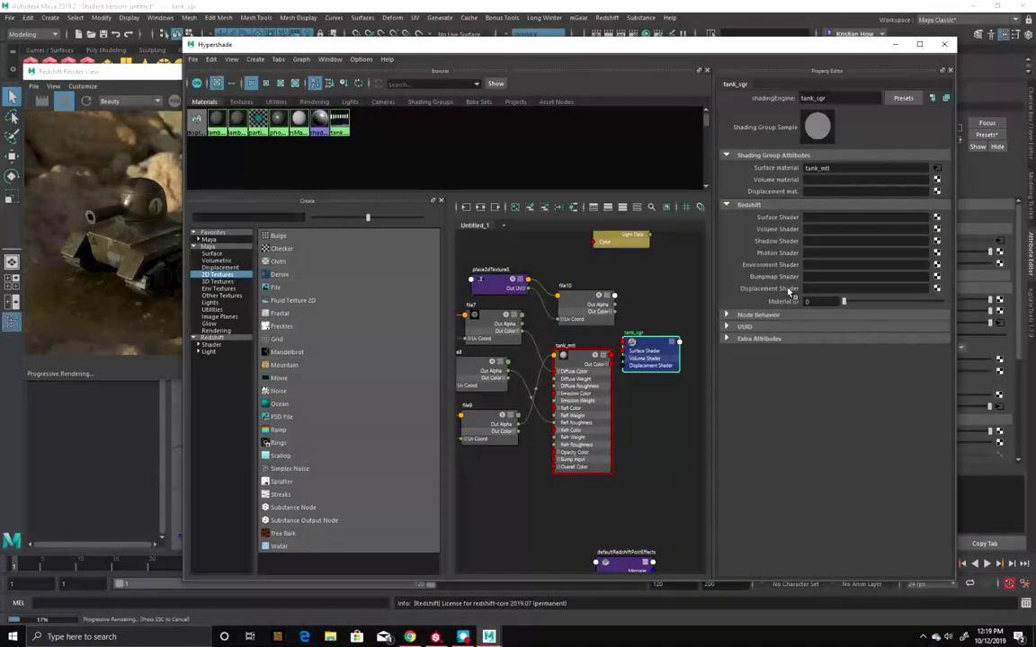
middle_click_drag(565, 309, 651, 352)
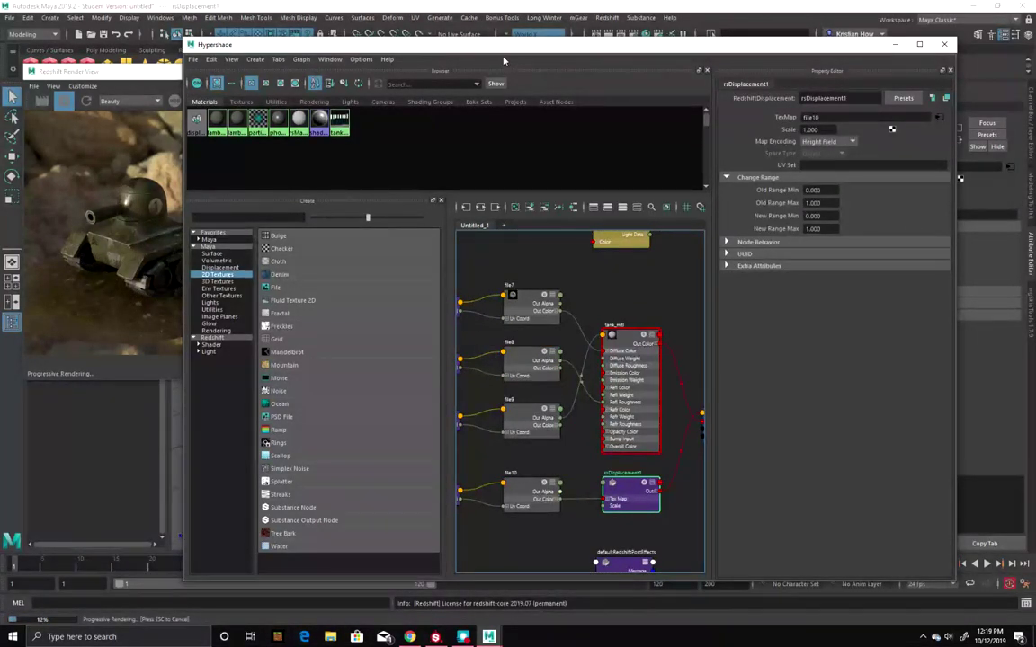
Rearrange the Hypershade and render windows and select the tank body mesh
left_click_drag(498, 53, 1033, 269)
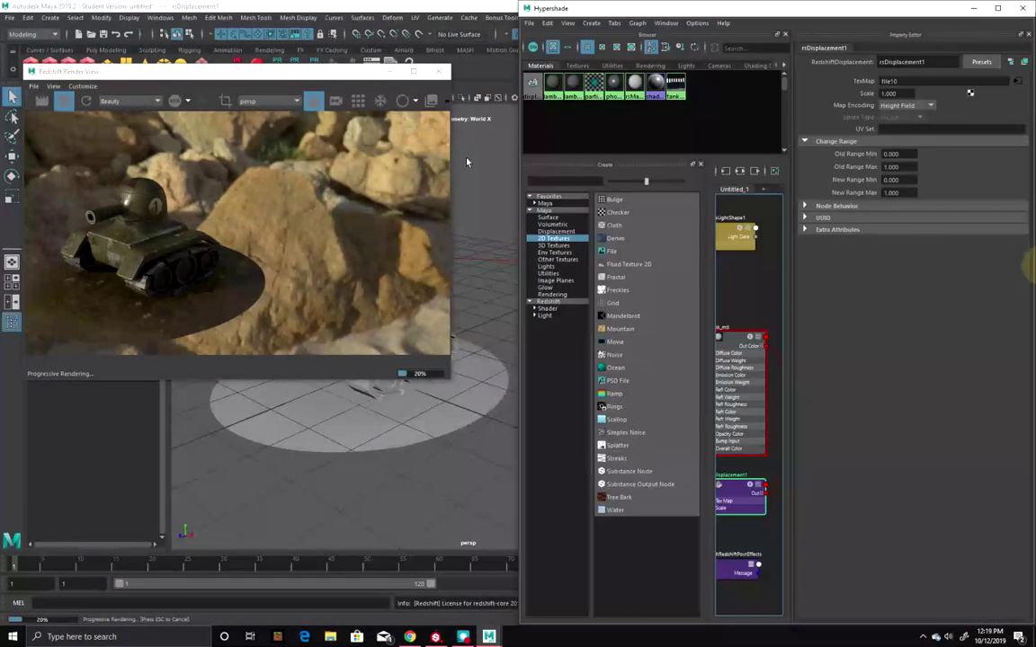
left_click_drag(375, 72, 242, 85)
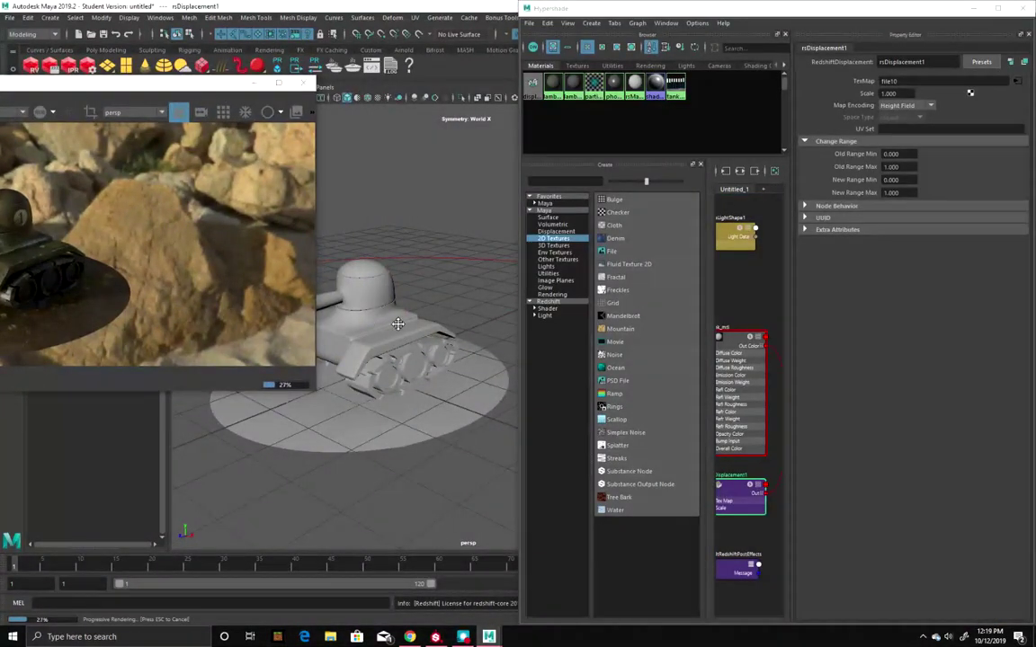
left_click_drag(397, 324, 453, 290, "alt")
left_click(453, 290)
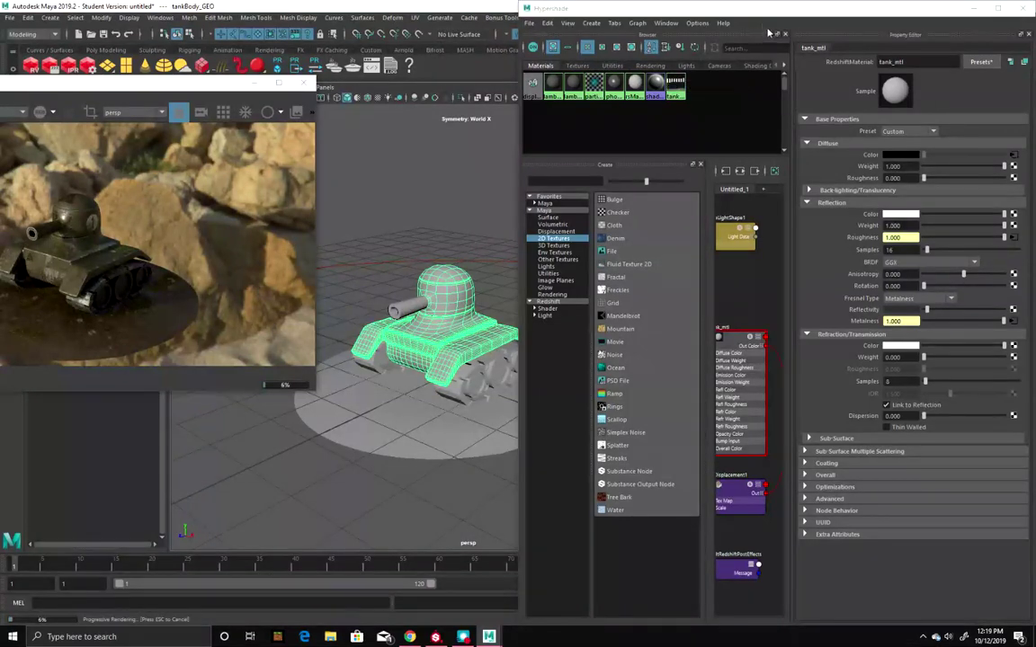
left_click_drag(745, 15, 627, 478)
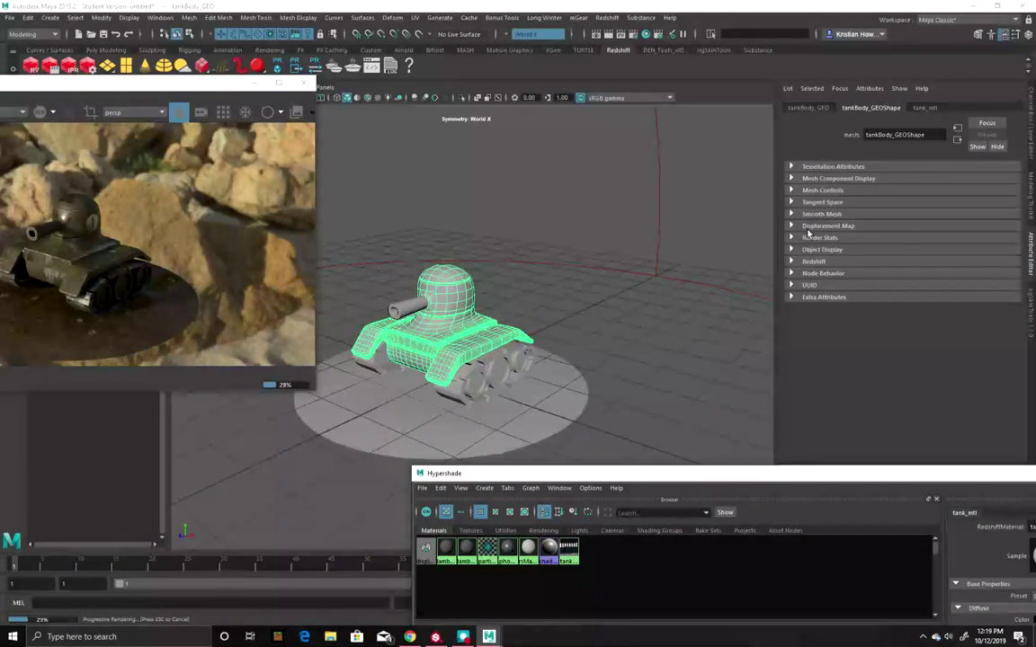
Enable Redshift tessellation and displacement on the tank body
left_click(791, 261)
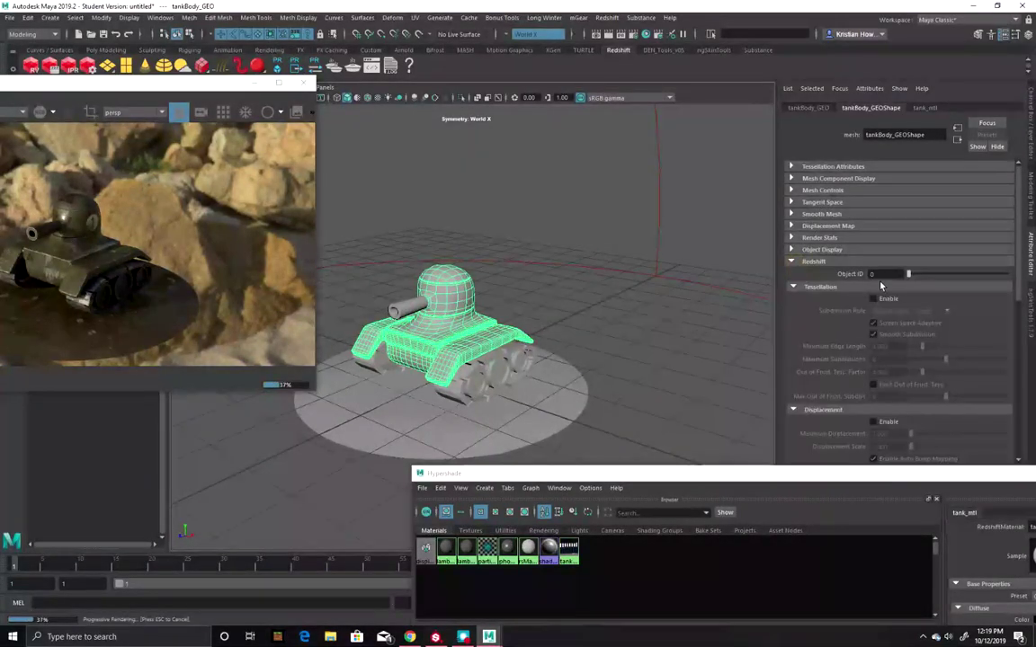
scroll(895, 294, "down", 2)
left_click(872, 235)
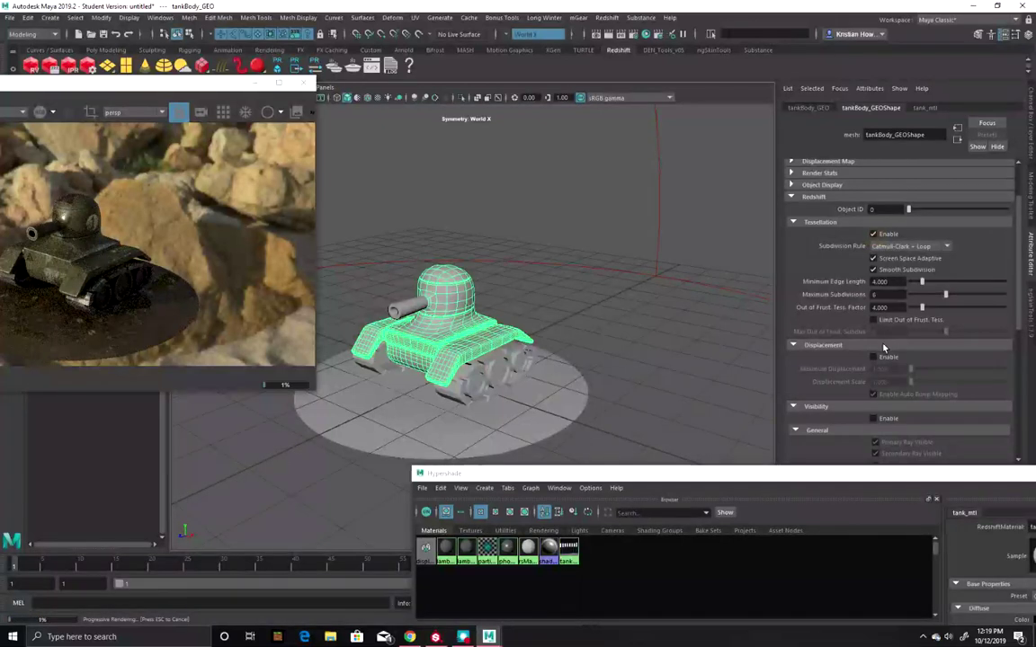
left_click(872, 358)
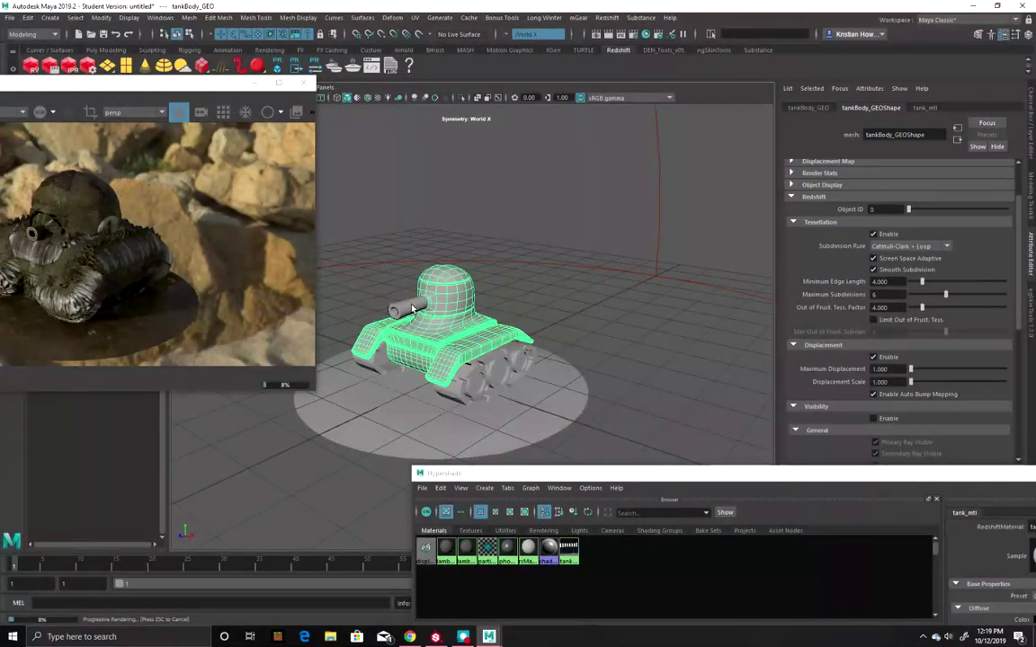
Enable displacement on the barrel and right tread, and tessellation plus displacement on the left tread
left_click(412, 309)
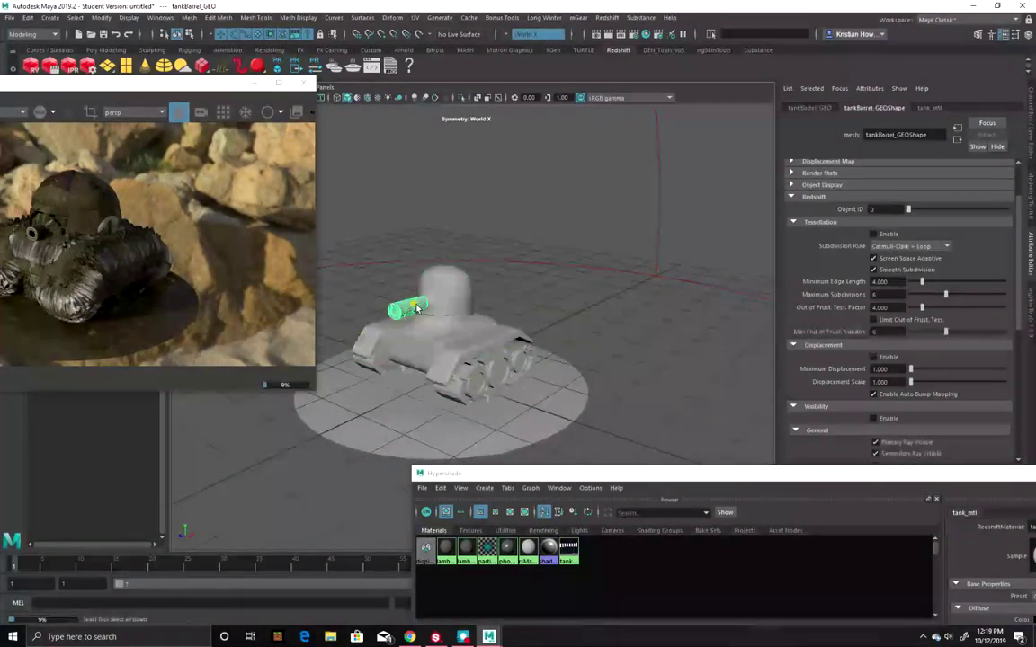
left_click(873, 356)
left_click(370, 369)
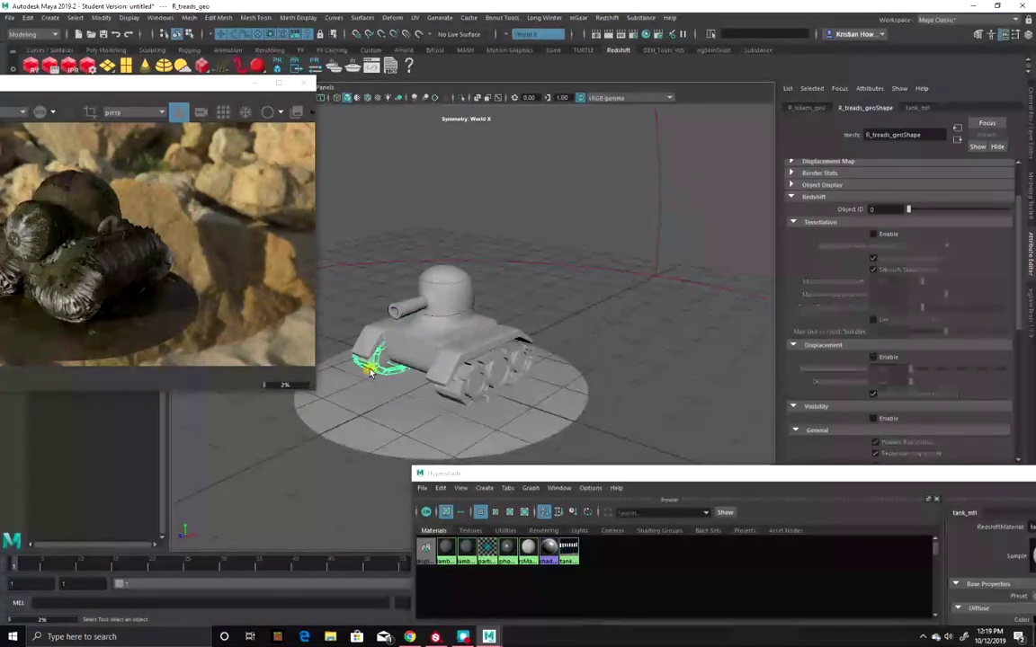
left_click(884, 363)
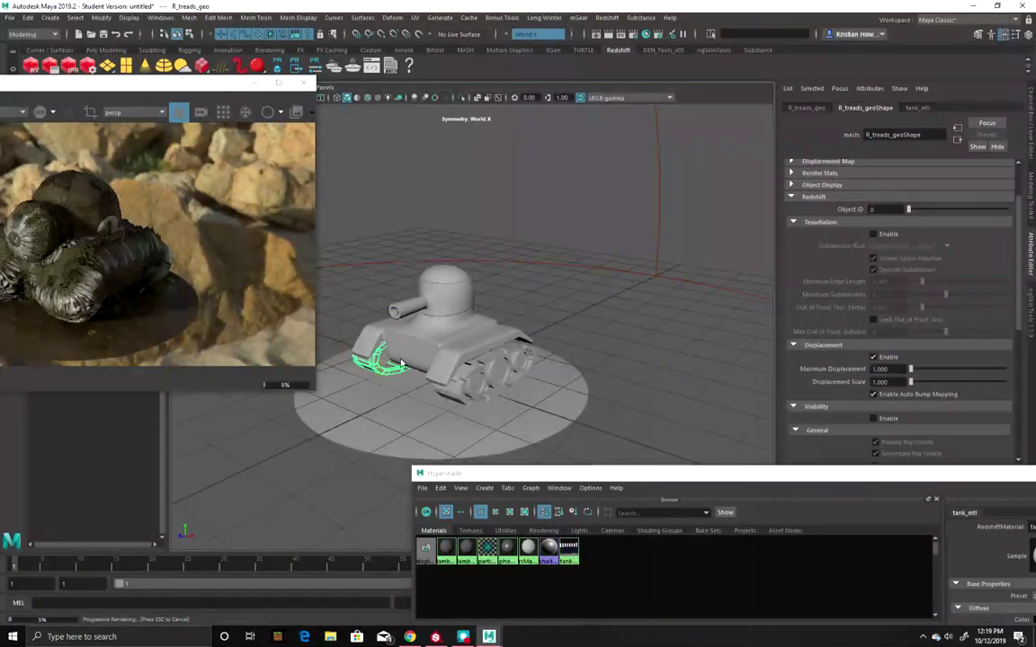
left_click(881, 358)
left_click(490, 369)
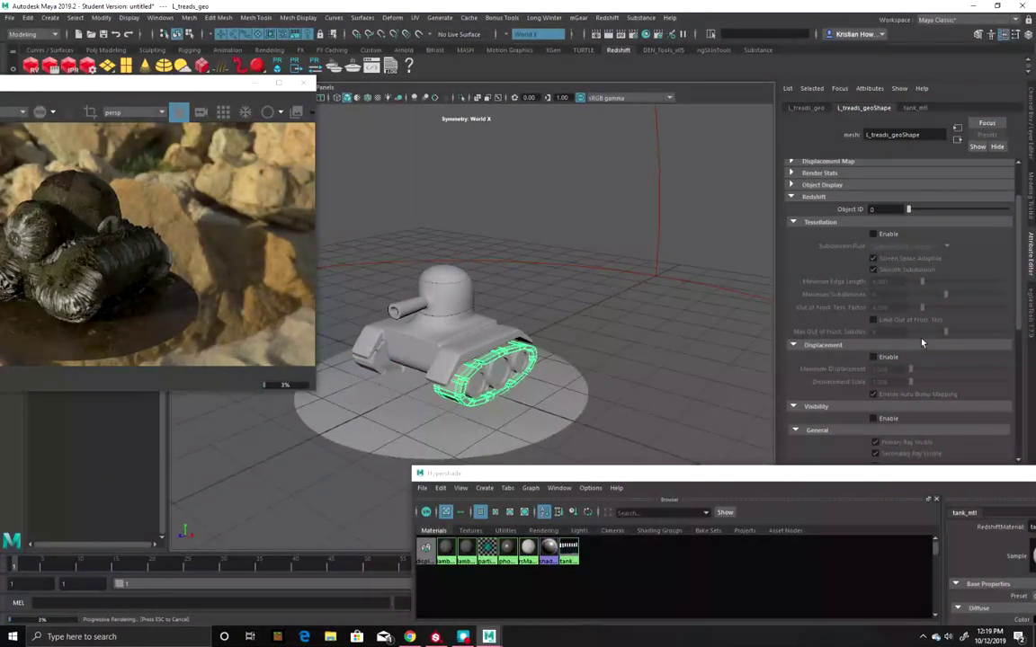
left_click(886, 358)
left_click(873, 234)
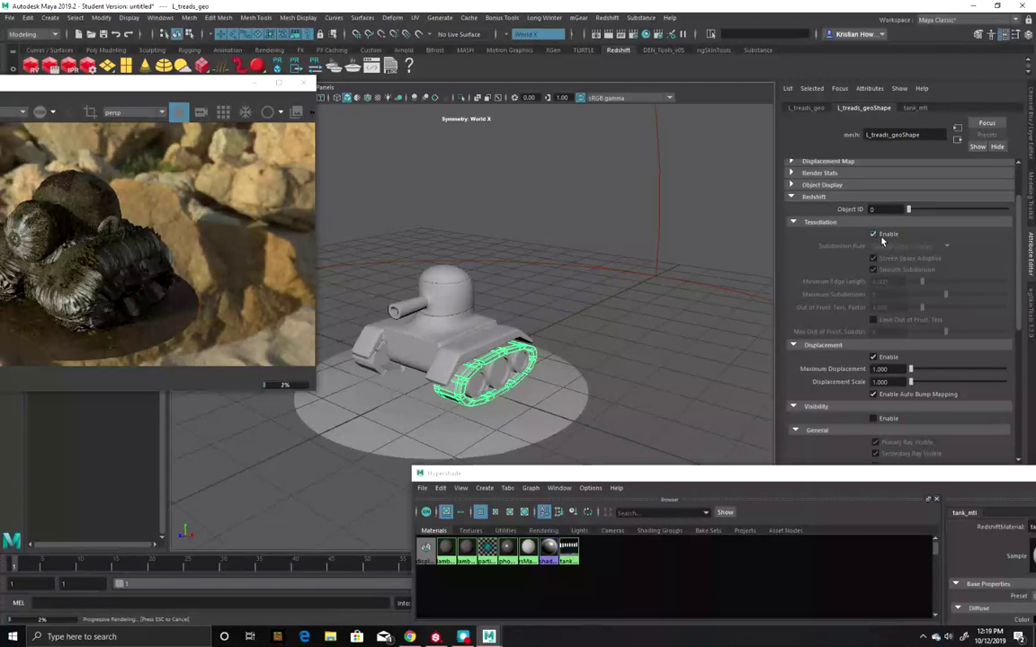
Enable tessellation on the right wheels and right treads, and both settings on the left wheels
left_click(377, 360)
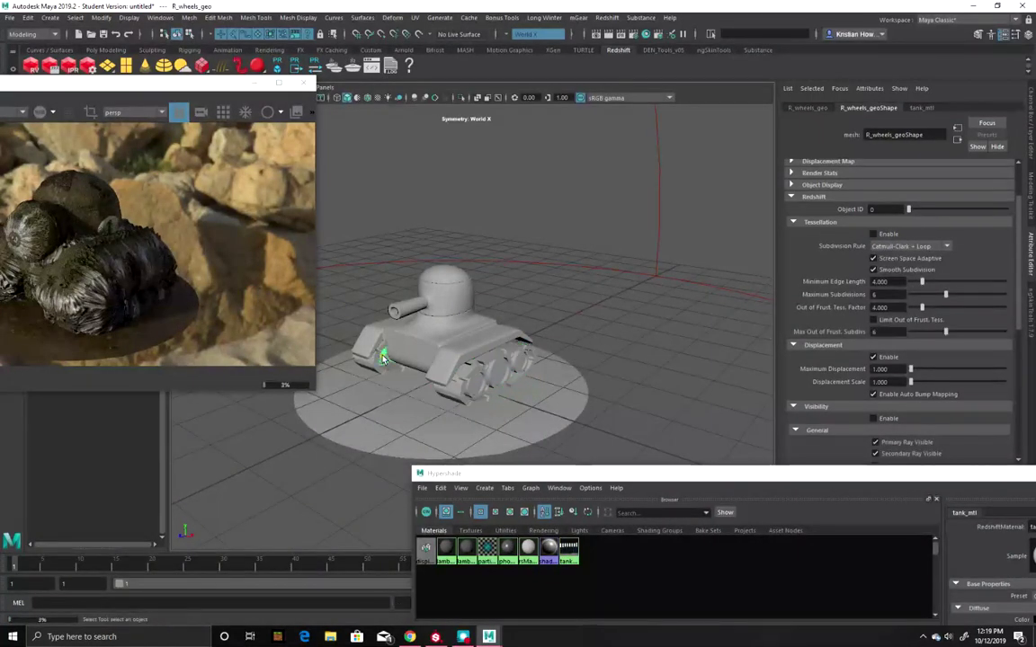
left_click(890, 235)
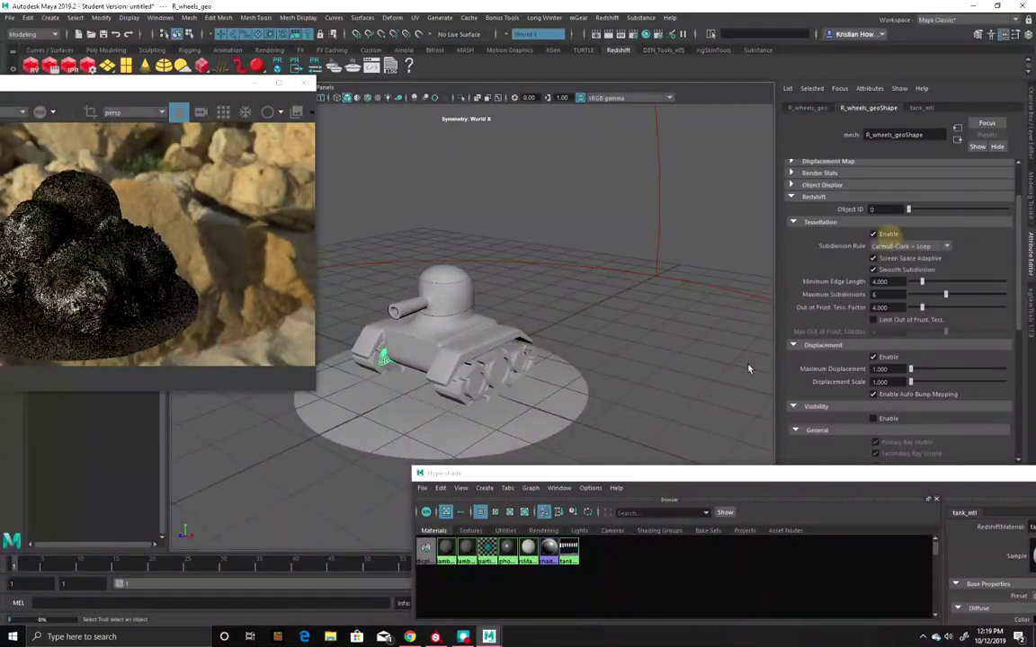
left_click(375, 365)
left_click(884, 236)
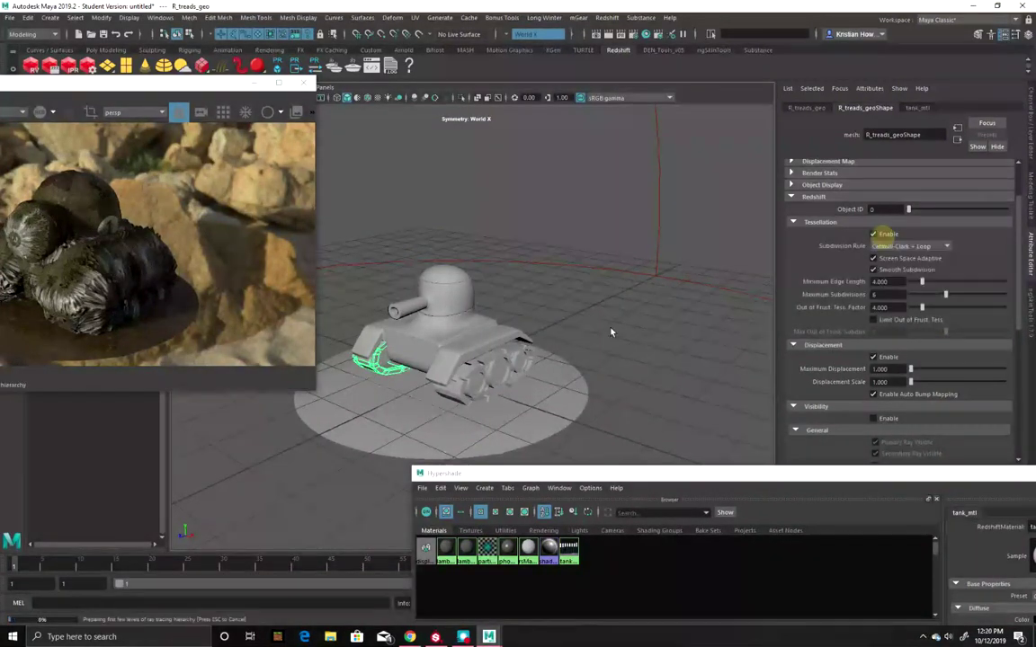
left_click(490, 378)
left_click(490, 378)
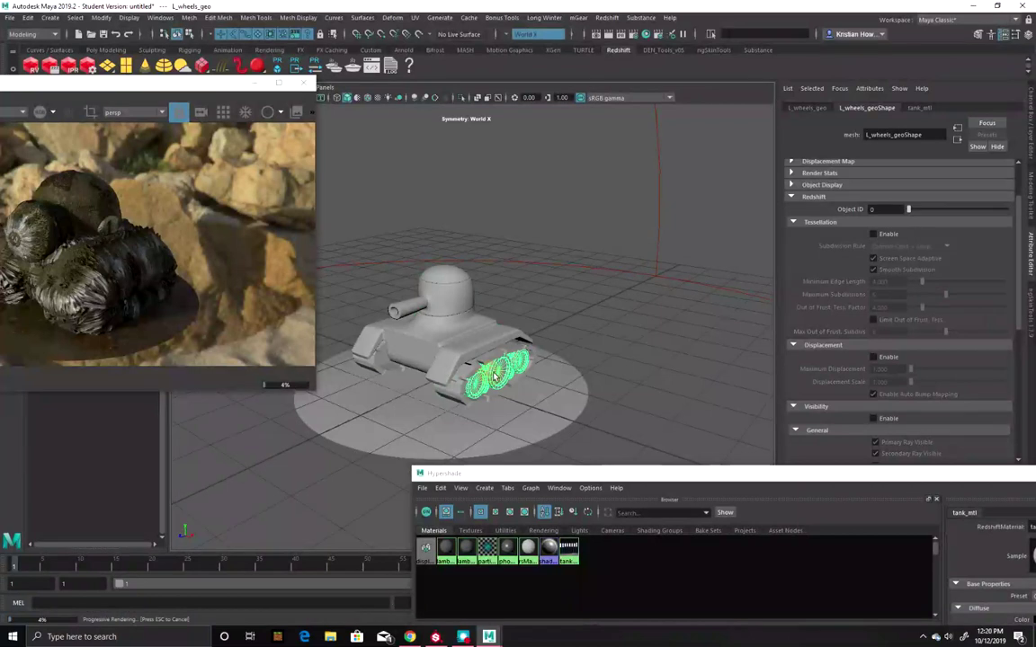
left_click(887, 236)
left_click(877, 357)
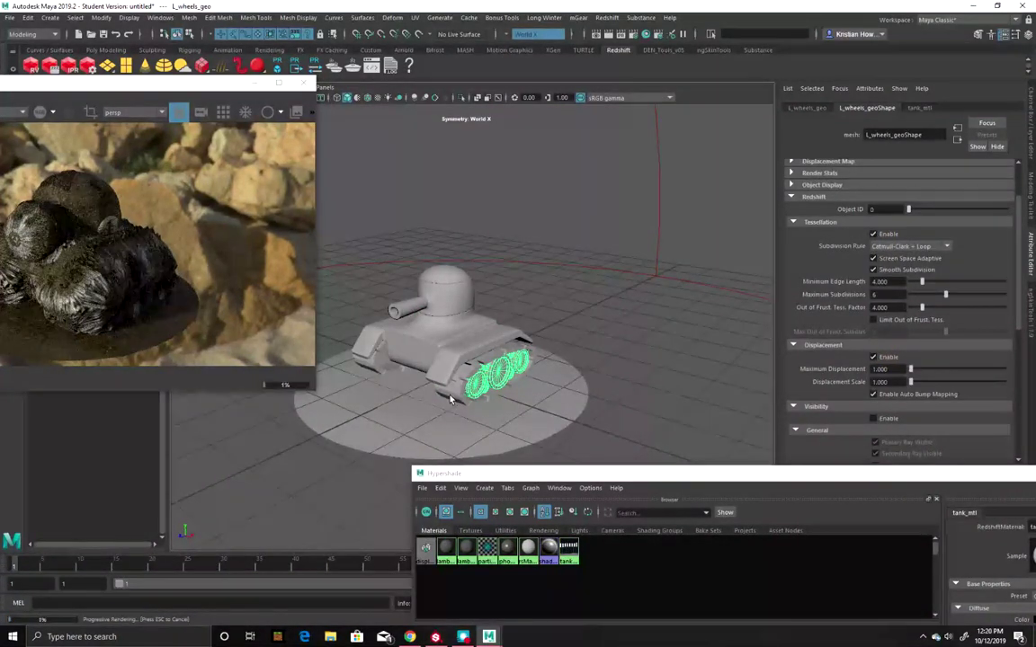
Enable tessellation and displacement on the ground mesh, then select the tank barrel
left_click(550, 434)
left_click(533, 401)
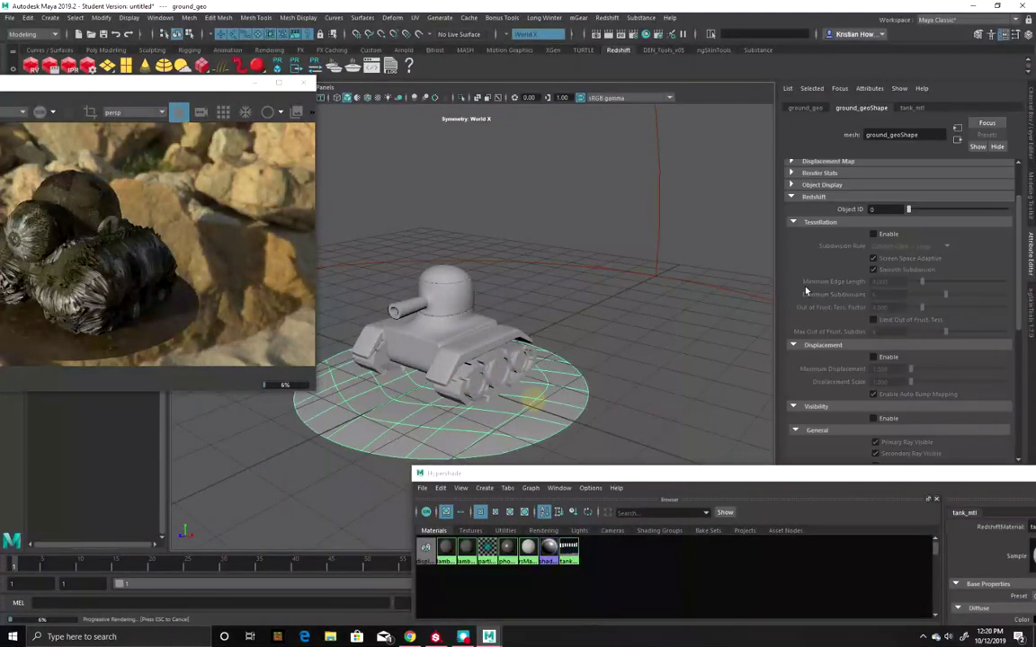
left_click(872, 234)
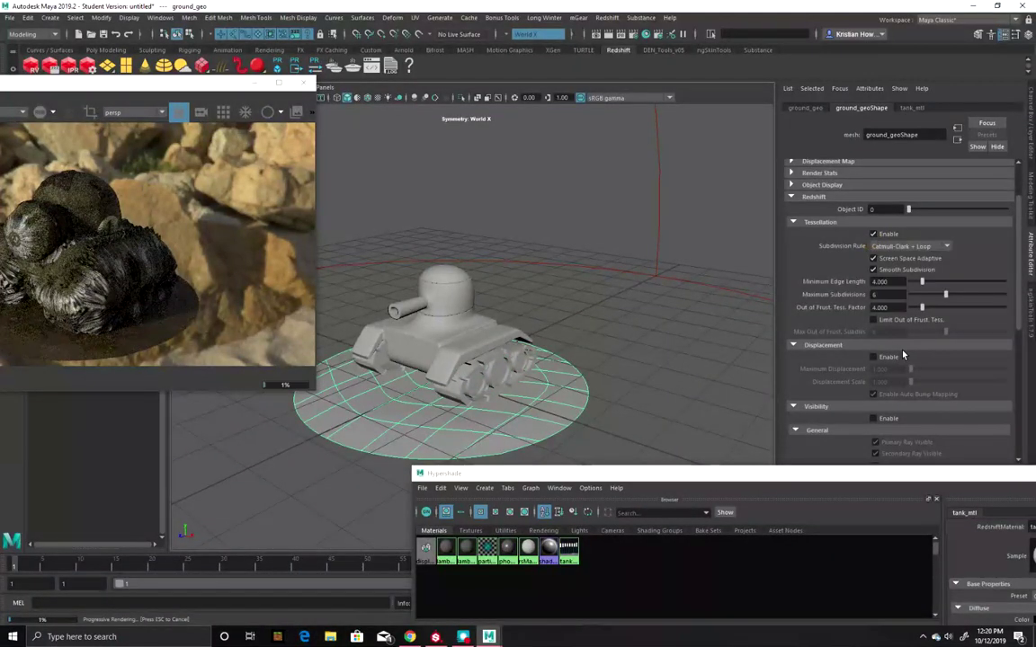
left_click(872, 357)
left_click(419, 309)
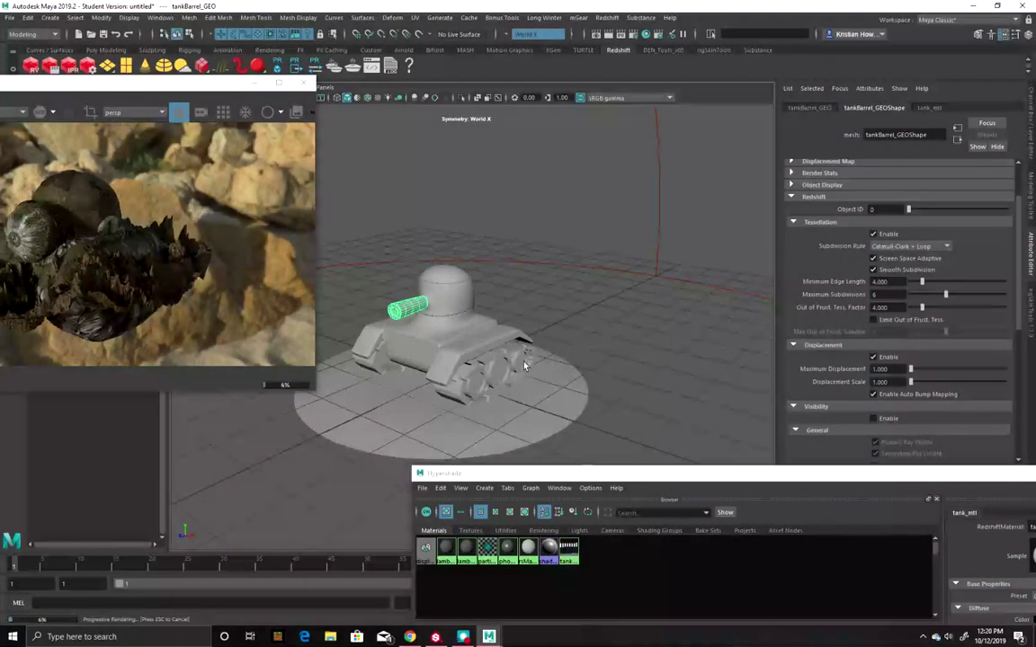
Bring up the Hypershade and render view and open rsDisplacement1's attributes
left_click_drag(621, 464, 678, 22)
left_click_drag(182, 77, 310, 117)
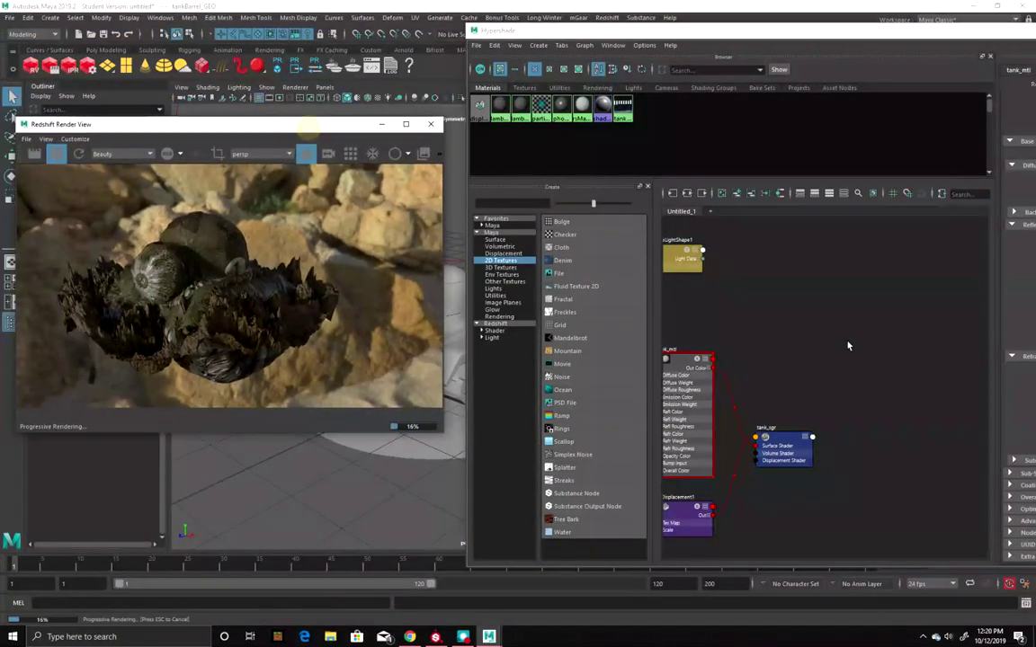
left_click_drag(823, 373, 805, 382)
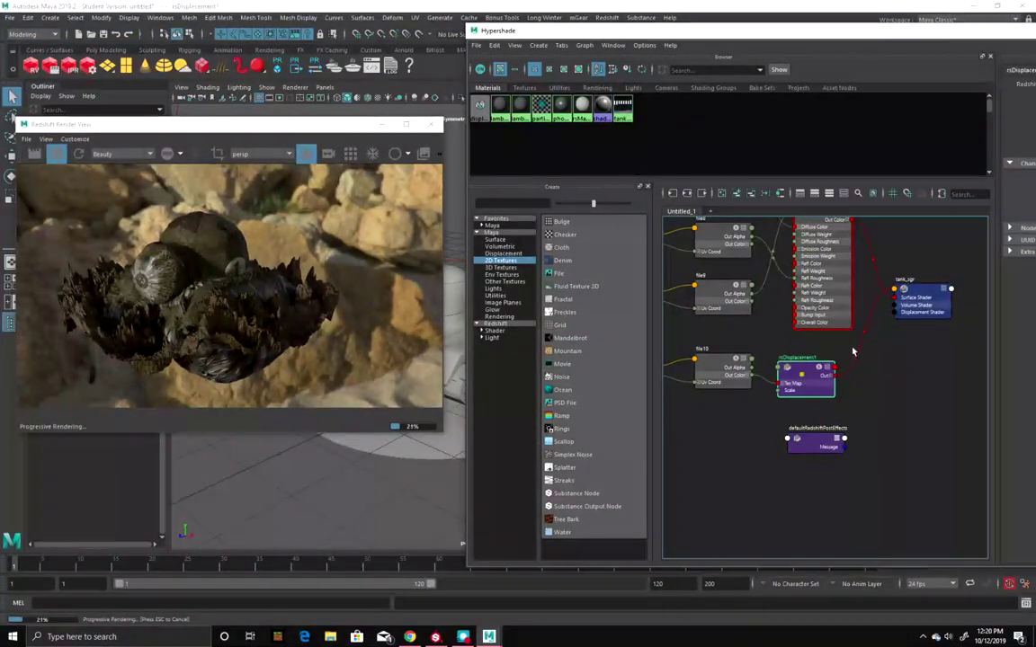
left_click_drag(912, 306, 915, 319)
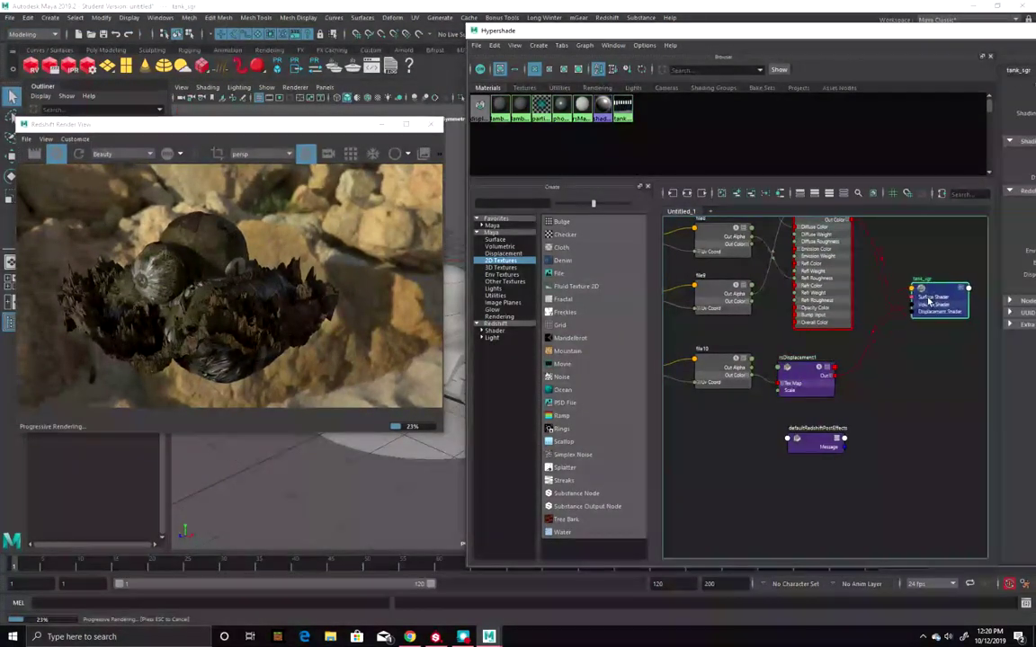
left_click(802, 364)
left_click_drag(825, 33, 633, 72)
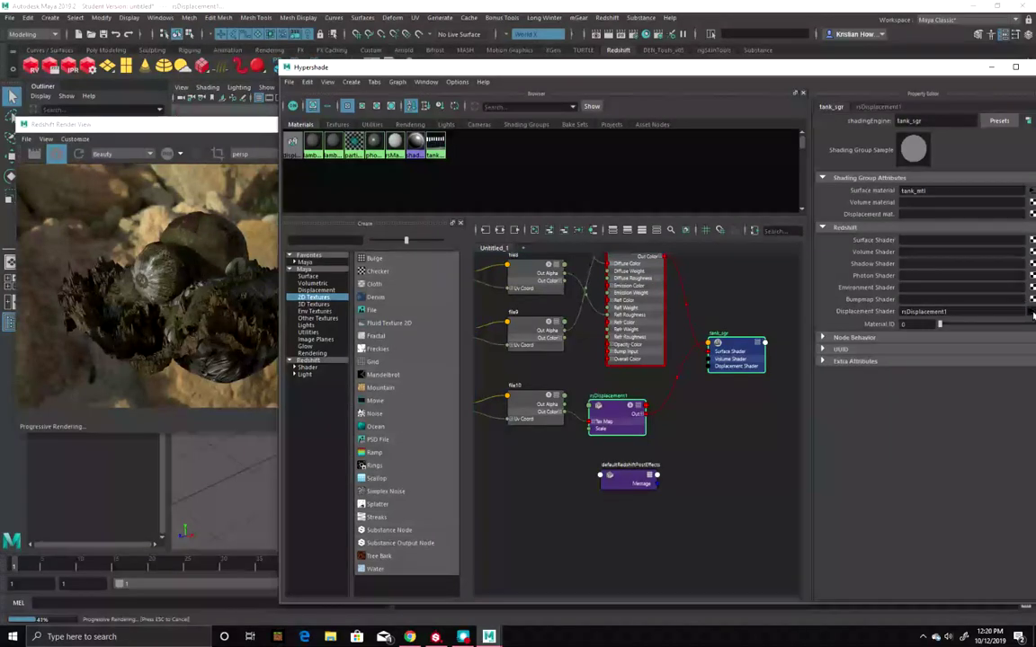
left_click(1029, 310)
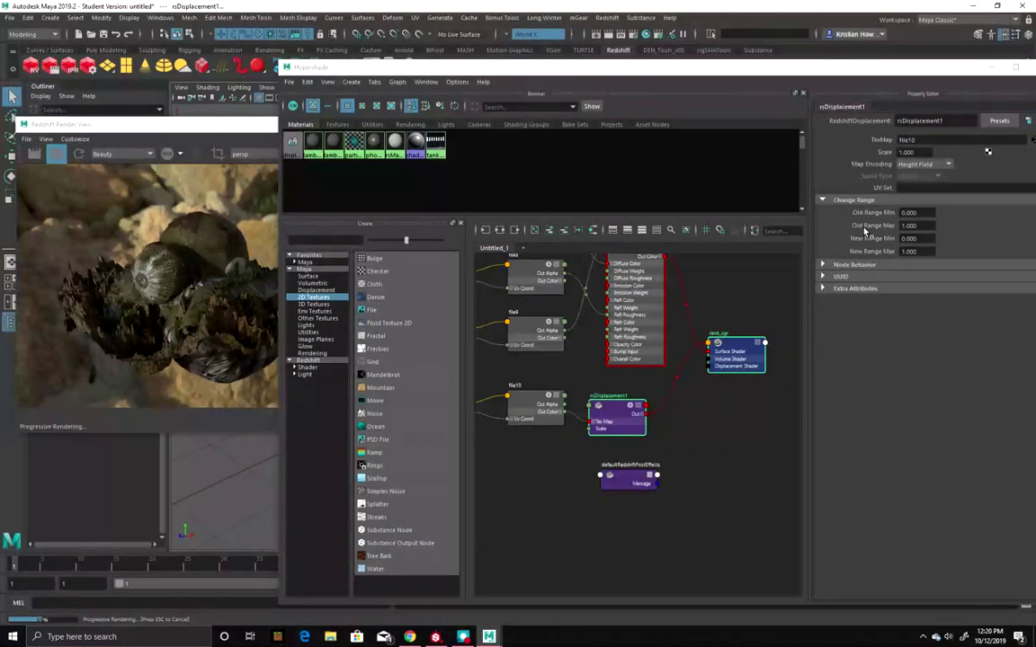
Set rsDisplacement1 Scale to 0.1, New Range Min to -5 and New Range Max to 0.5
left_click(910, 152)
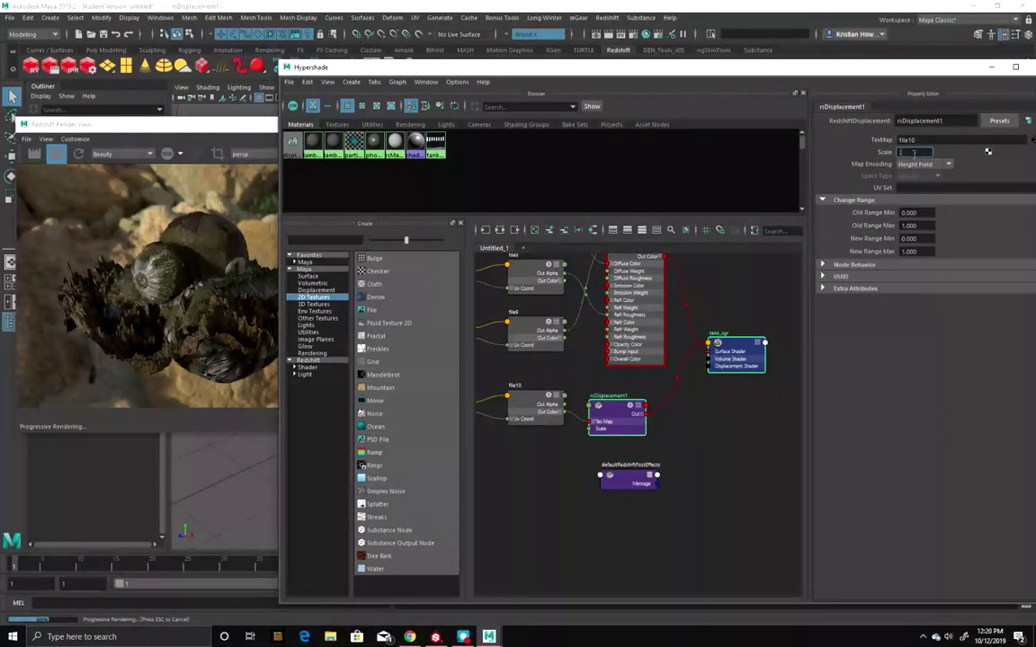
key("Return")
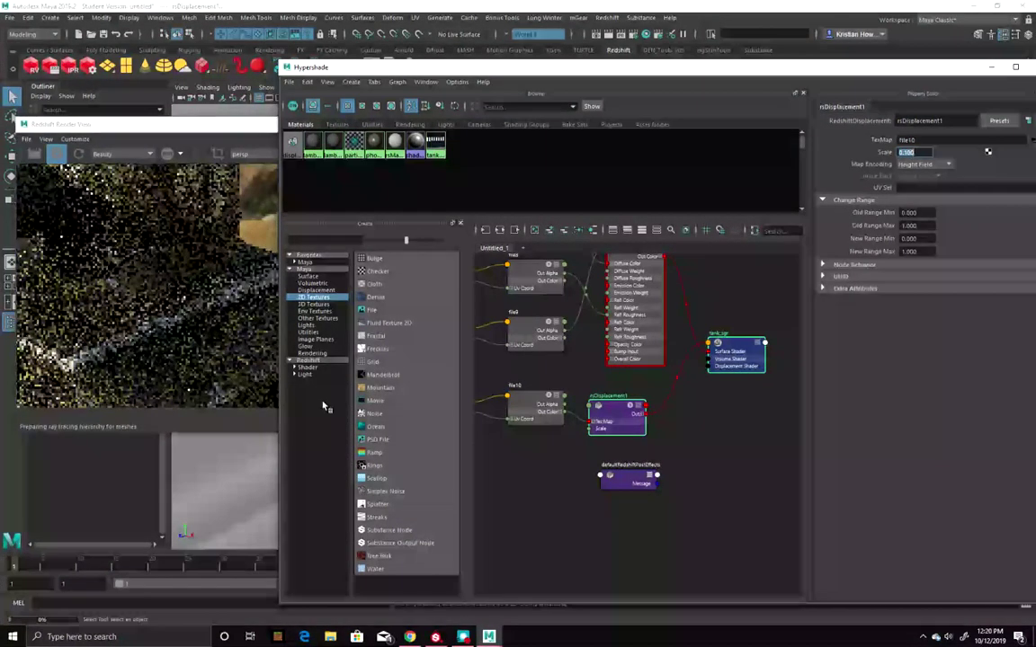
left_click(921, 239)
type("-5")
key("Tab")
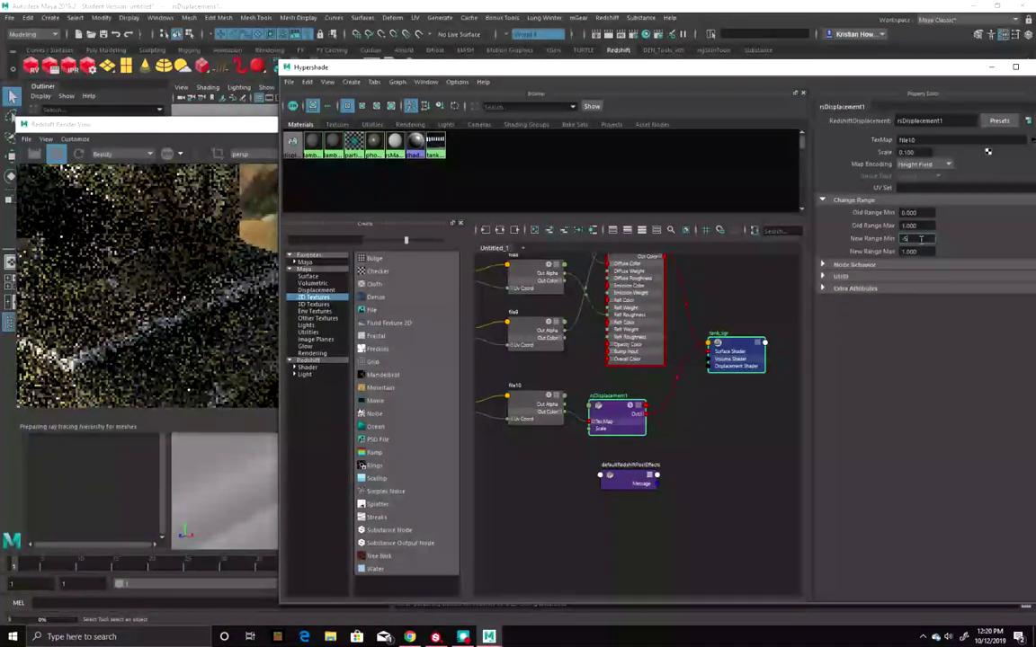
type("0.5")
key("Return")
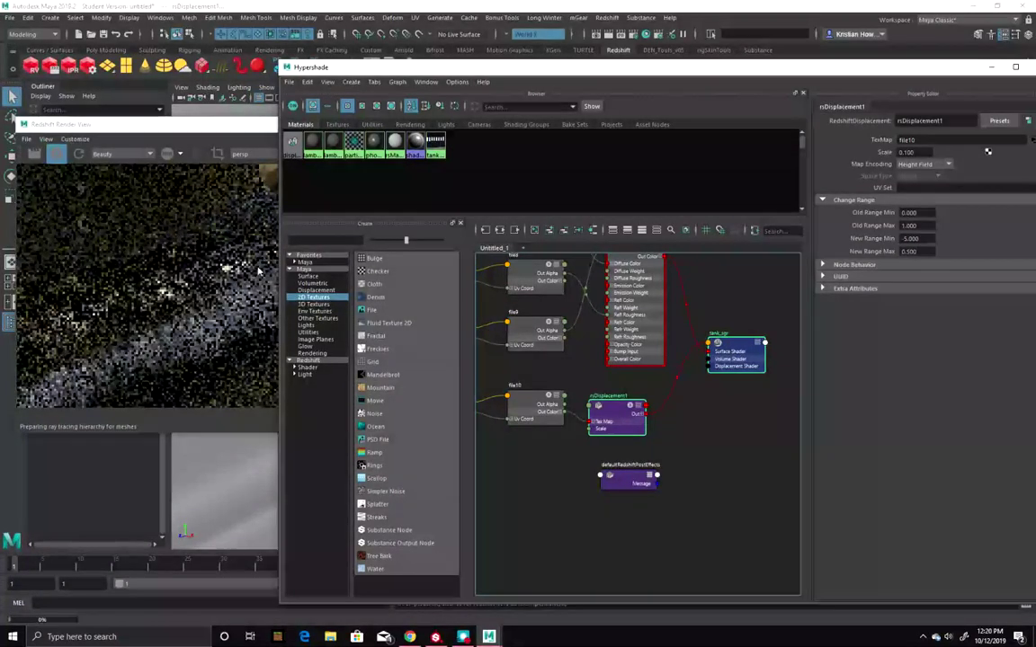
Correct New Range Min to -0.5 and inspect the displaced tank in the viewport
left_click_drag(482, 68, 791, 72)
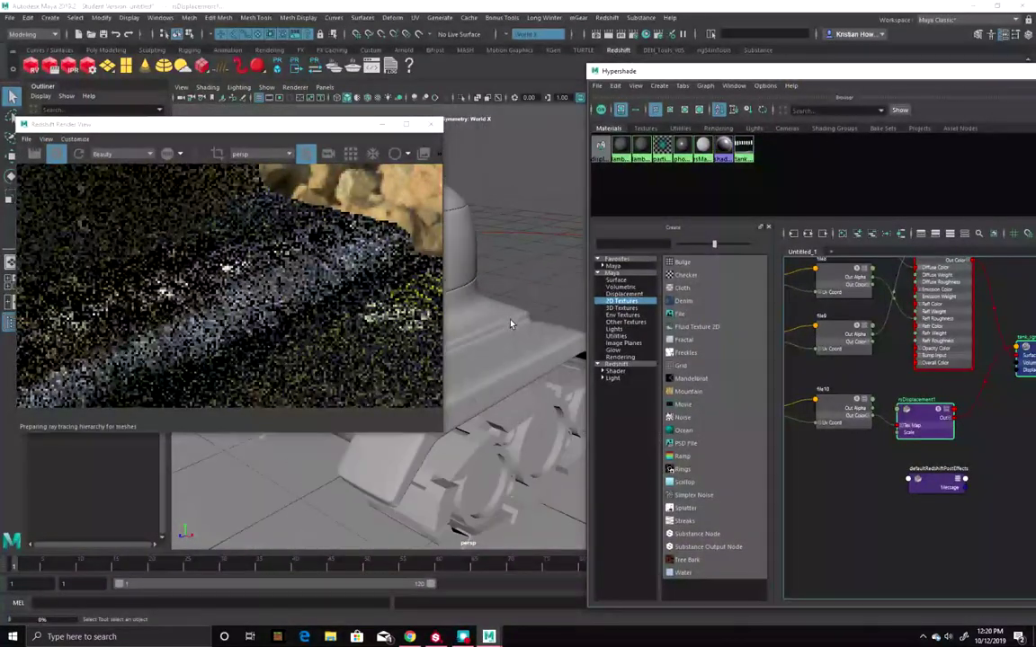
mouse_move(510, 324)
left_mouse_down("alt")
mouse_move(550, 446)
mouse_move(531, 393)
mouse_move(432, 389)
mouse_move(467, 304)
mouse_move(539, 328)
mouse_move(544, 357)
mouse_move(503, 324)
left_mouse_up("alt")
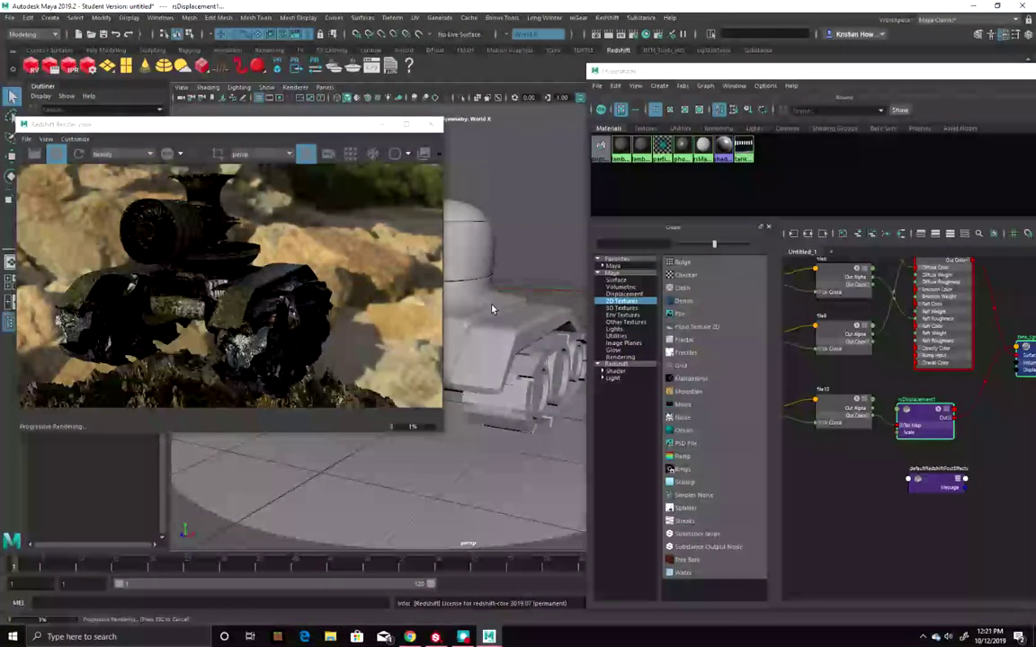
left_click_drag(838, 72, 589, 416)
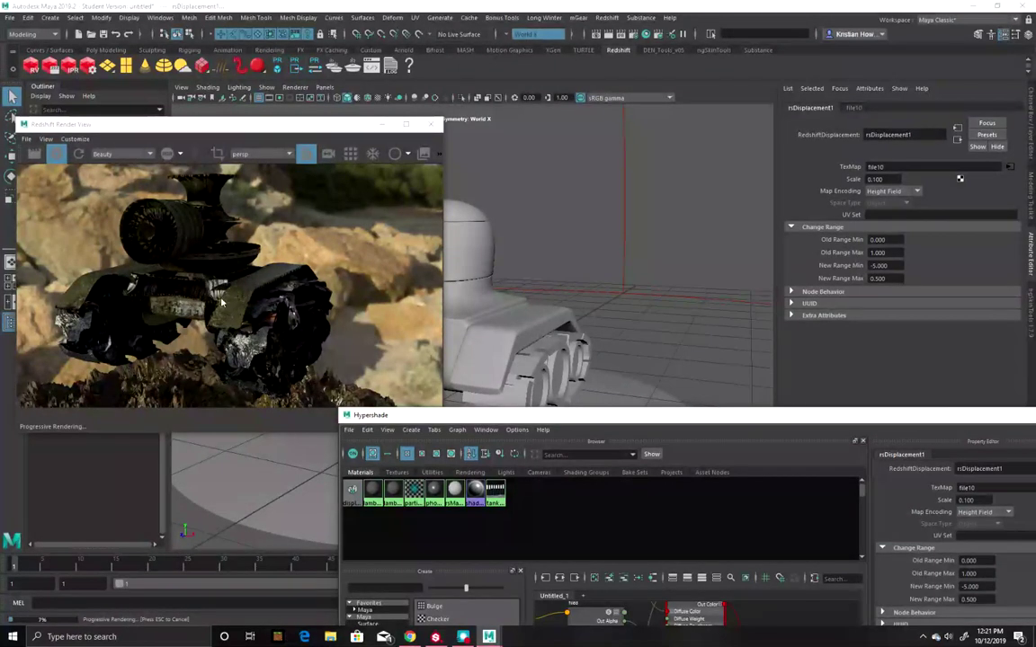
left_click(880, 265)
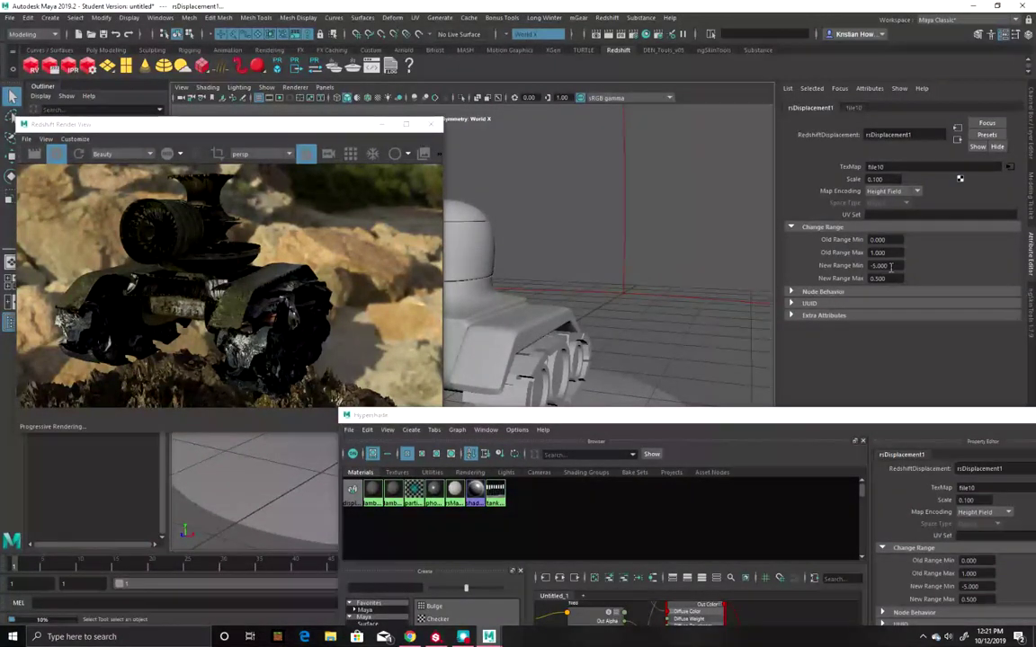
type("0.5")
key("Return")
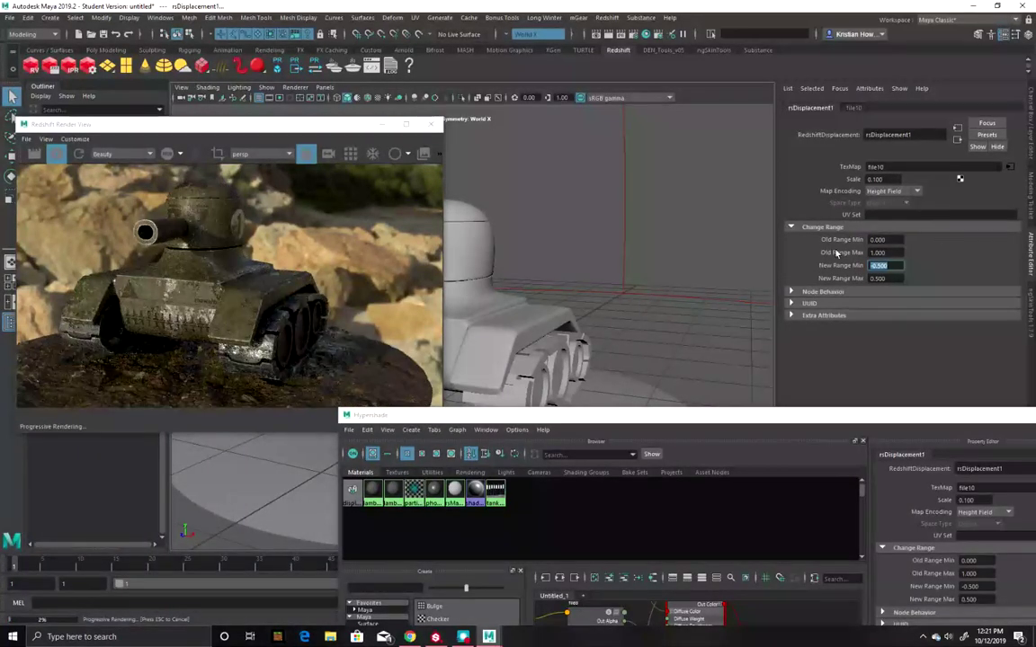
right_click_drag(491, 321, 611, 339, "alt")
left_click(631, 282)
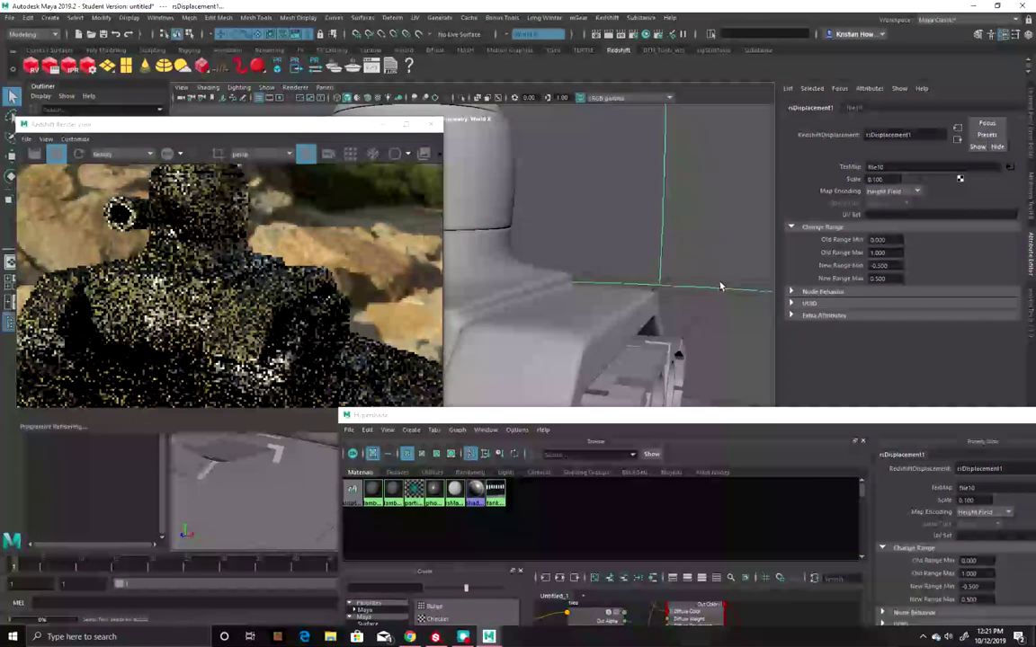
Rotate rsDomeLight1 so the Corsica Beach HDRI lights the tank from a new angle
left_click_drag(620, 324, 643, 304, "alt")
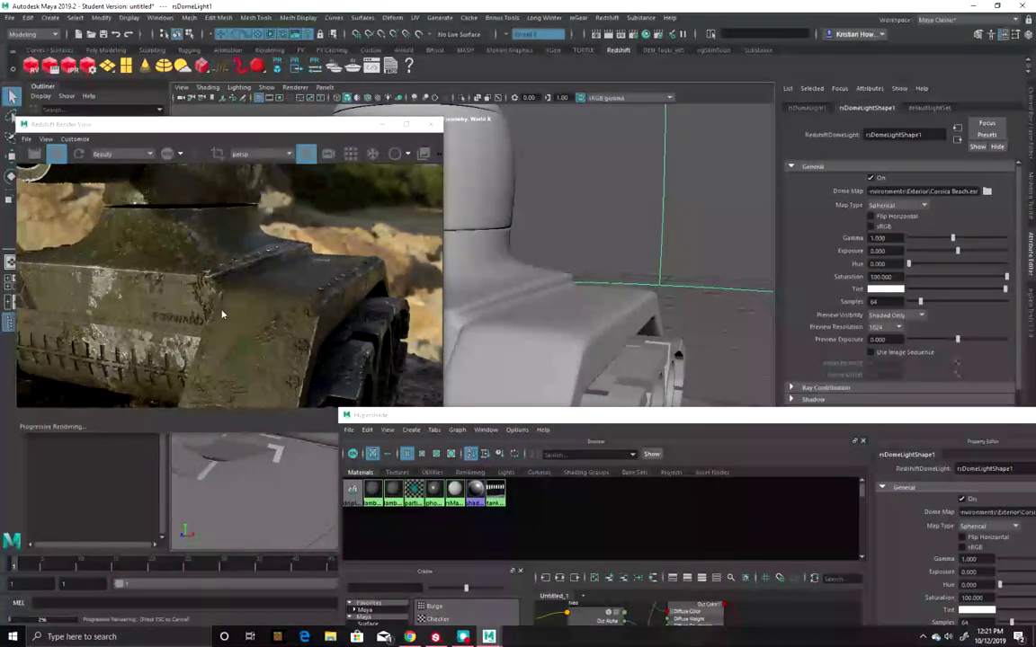
left_click_drag(696, 337, 622, 326, "alt")
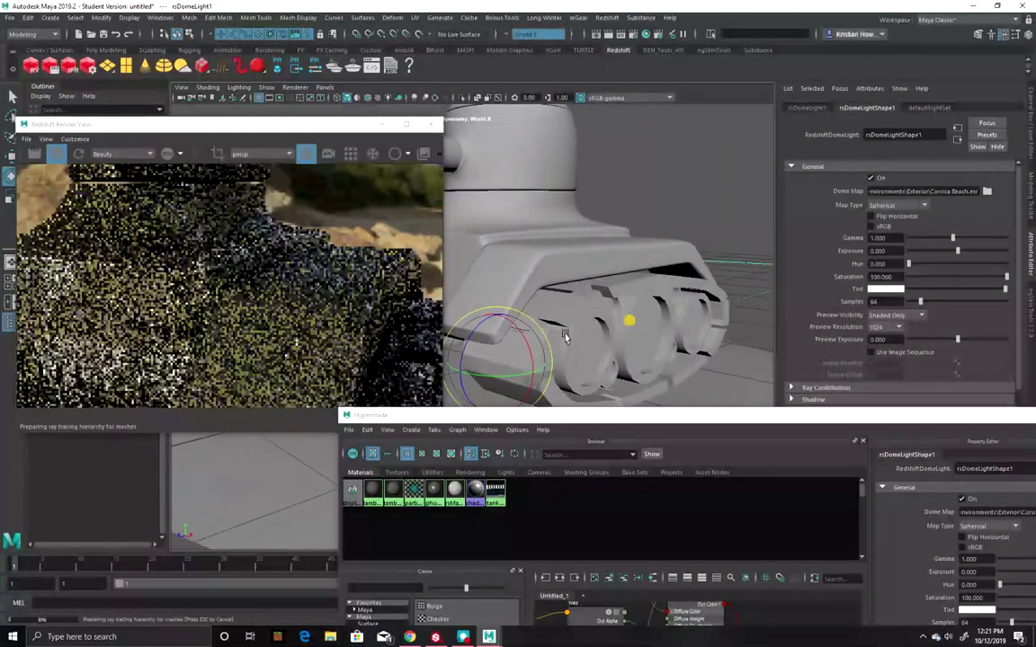
mouse_move(503, 370)
left_mouse_down()
mouse_move(526, 376)
mouse_move(504, 369)
left_mouse_up()
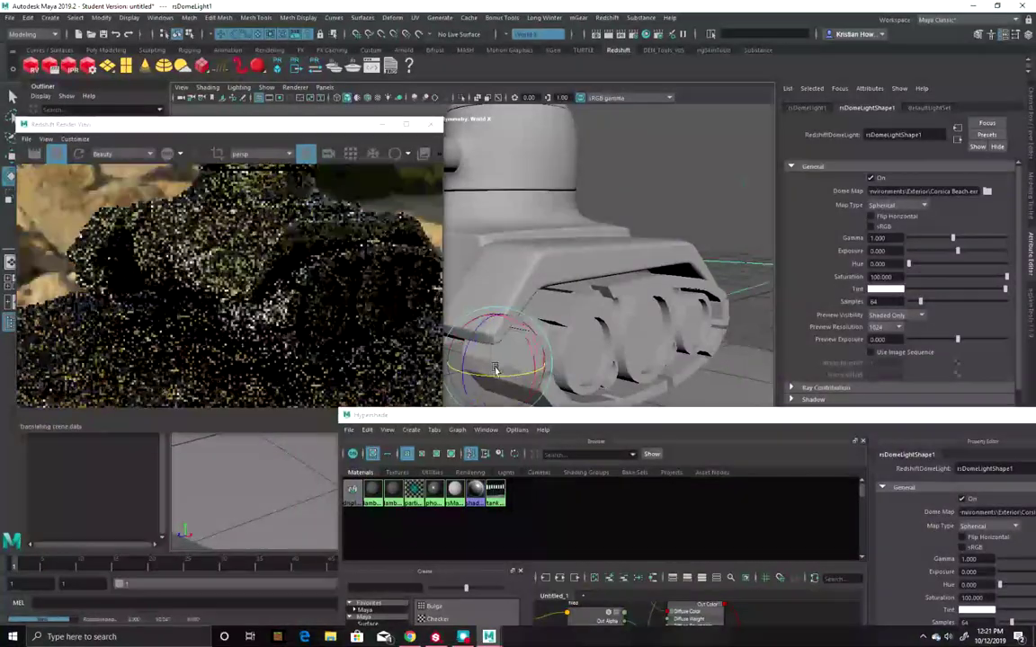
left_click_drag(647, 216, 671, 257, "alt")
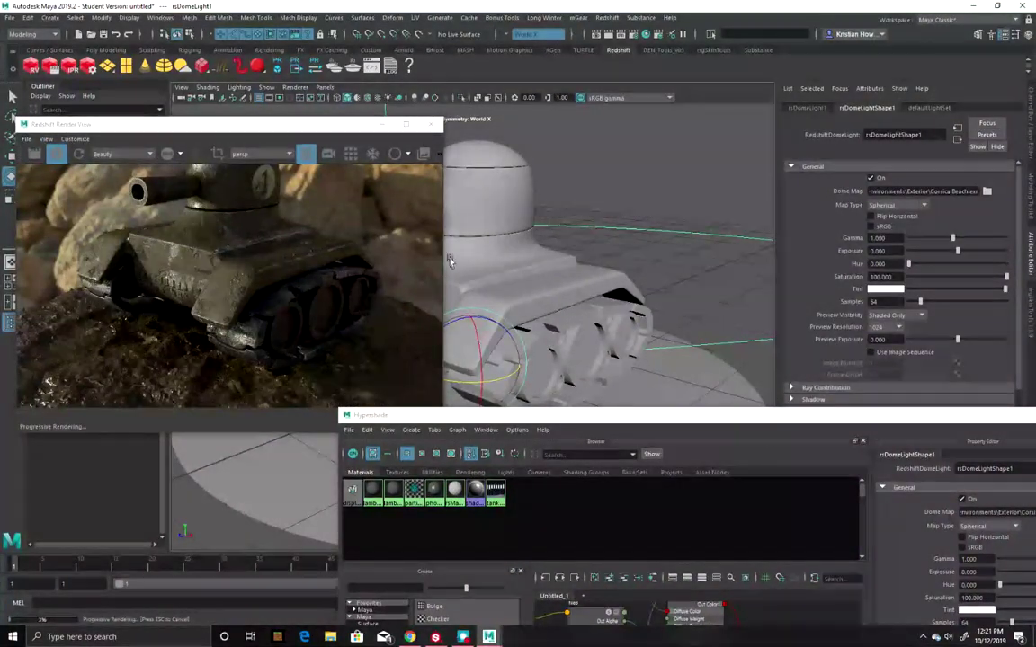
left_click(607, 274)
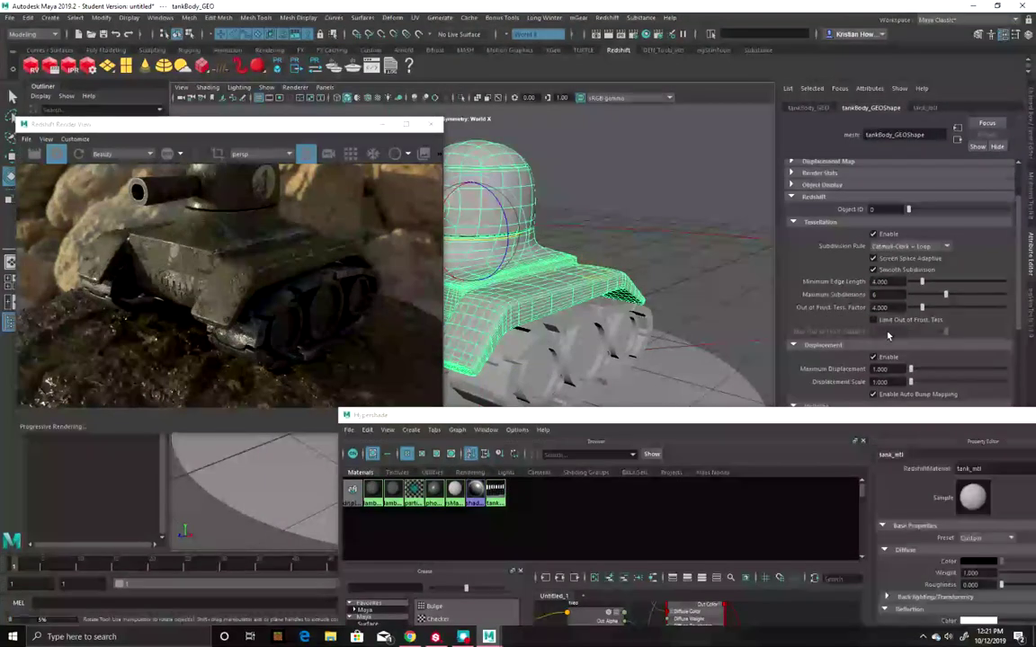
Select rsDisplacement1 and set its New Range Max to 1
key("ctrl+a")
left_click_drag(742, 415, 753, 167)
left_click(685, 518)
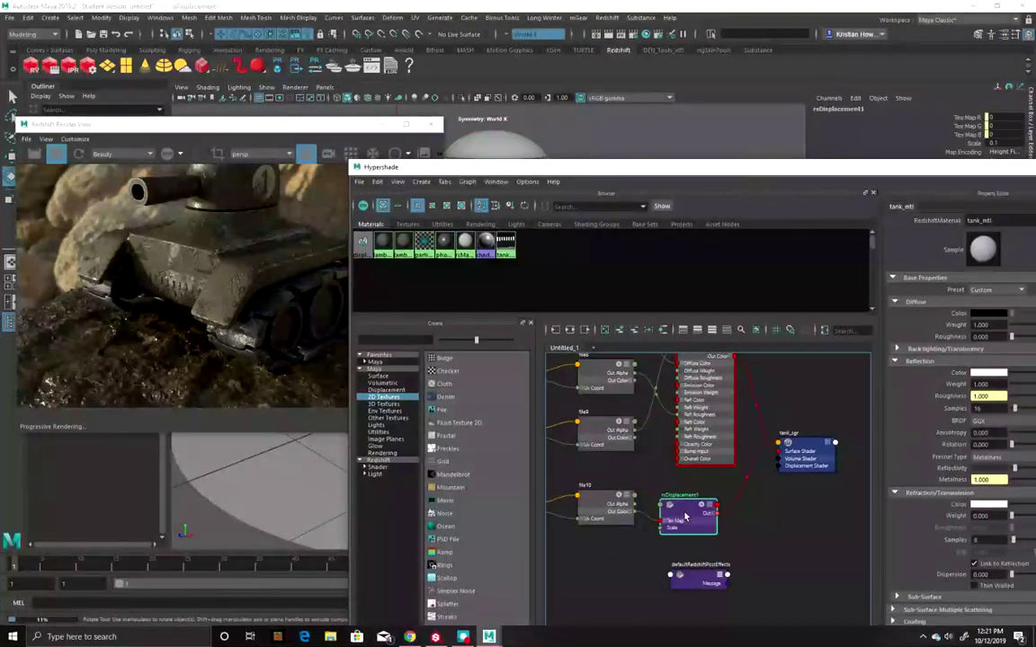
left_click_drag(852, 170, 847, 80)
double_click(991, 261)
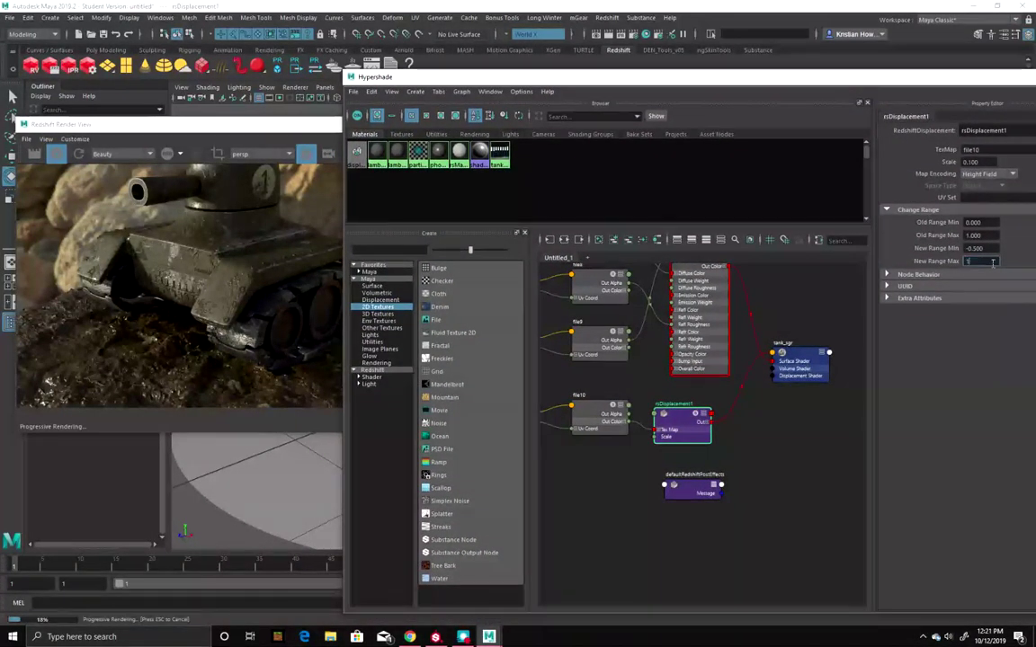
type("1")
key("Return")
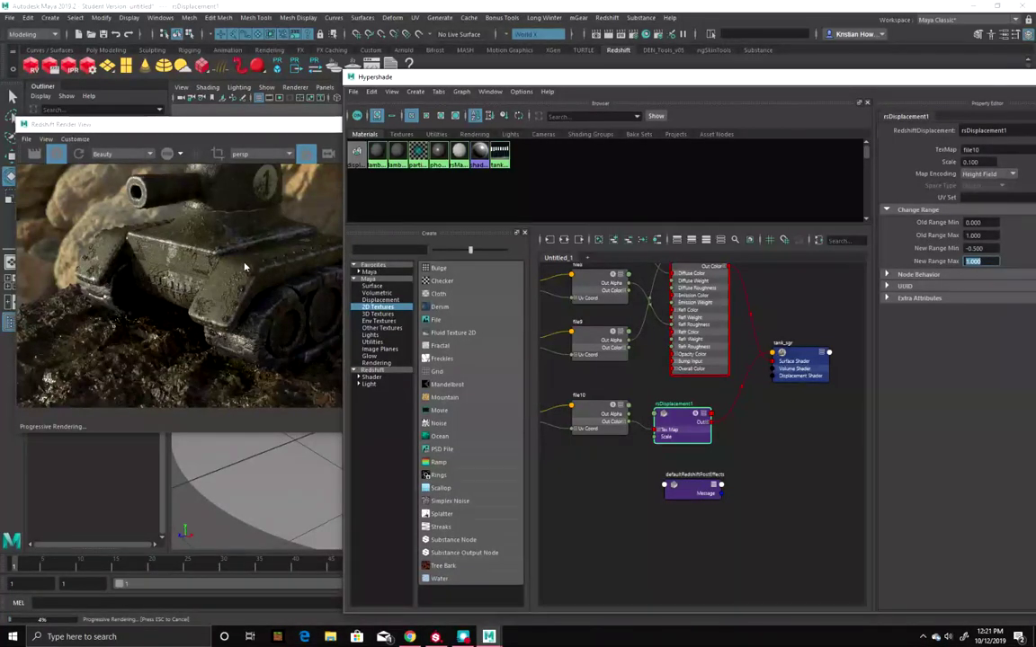
Change New Range Max to 0.75, then to 0.65
scroll(224, 217, "up", 3)
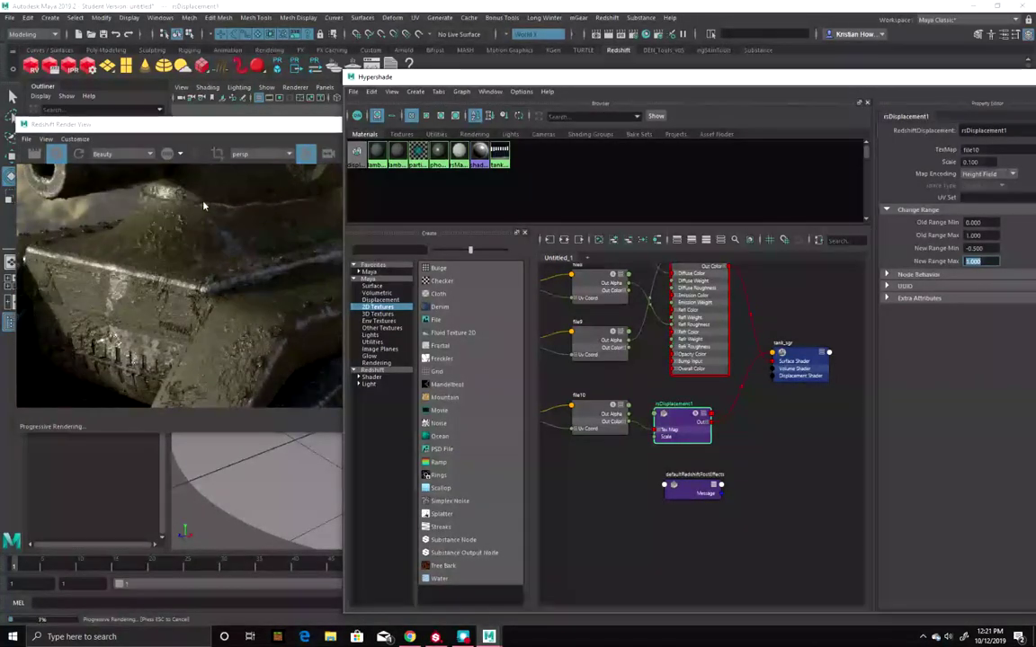
left_click(985, 261)
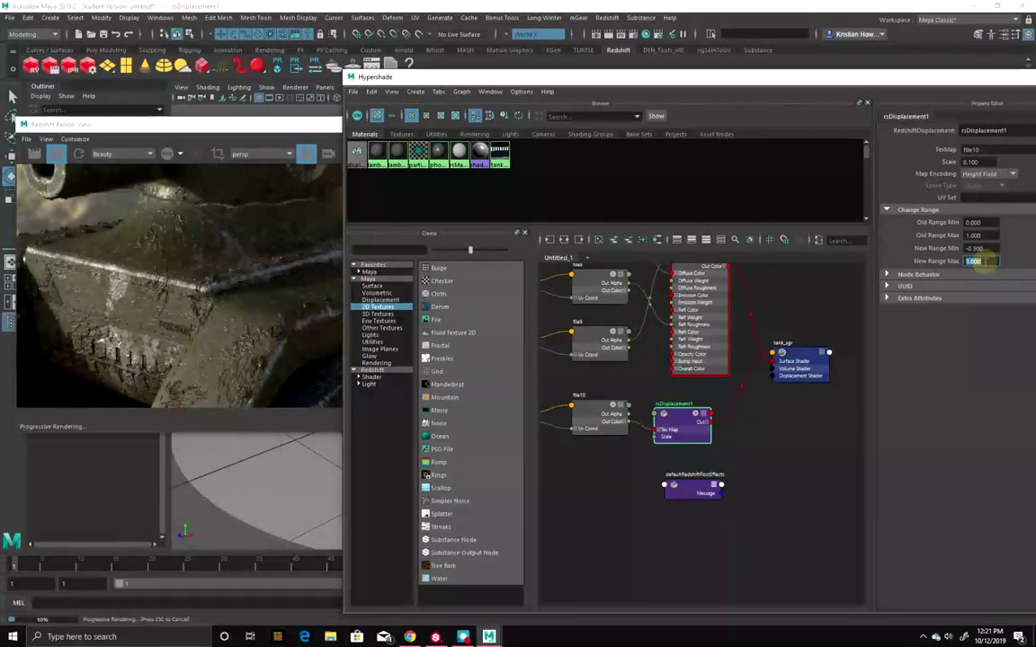
key("BackSpace")
type("0.75")
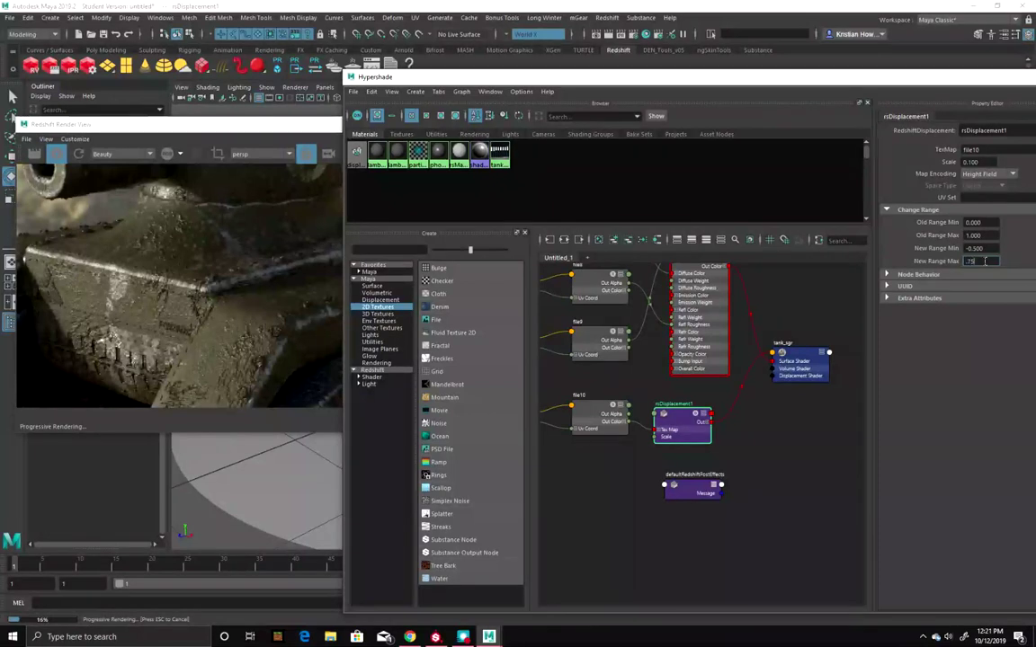
key("Return")
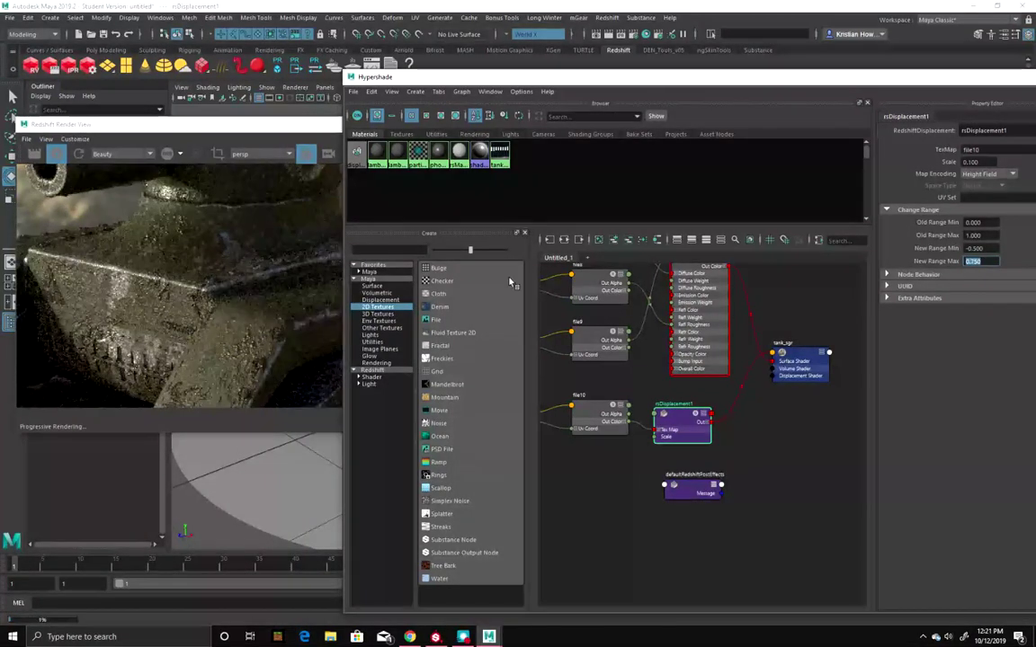
scroll(154, 318, "down", 3)
scroll(267, 340, "down", 2)
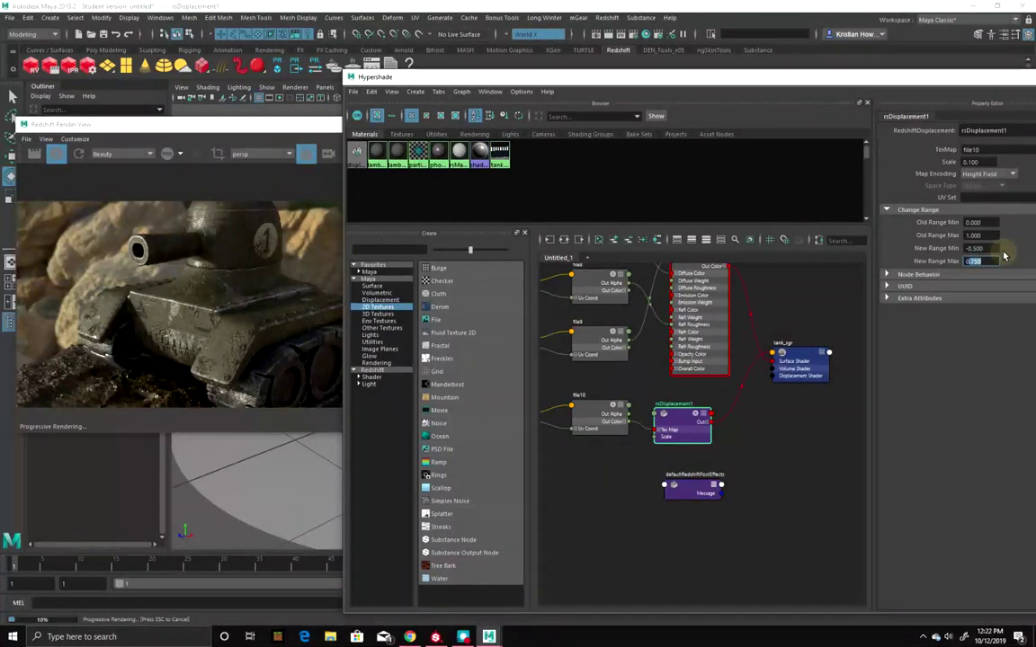
key("Return")
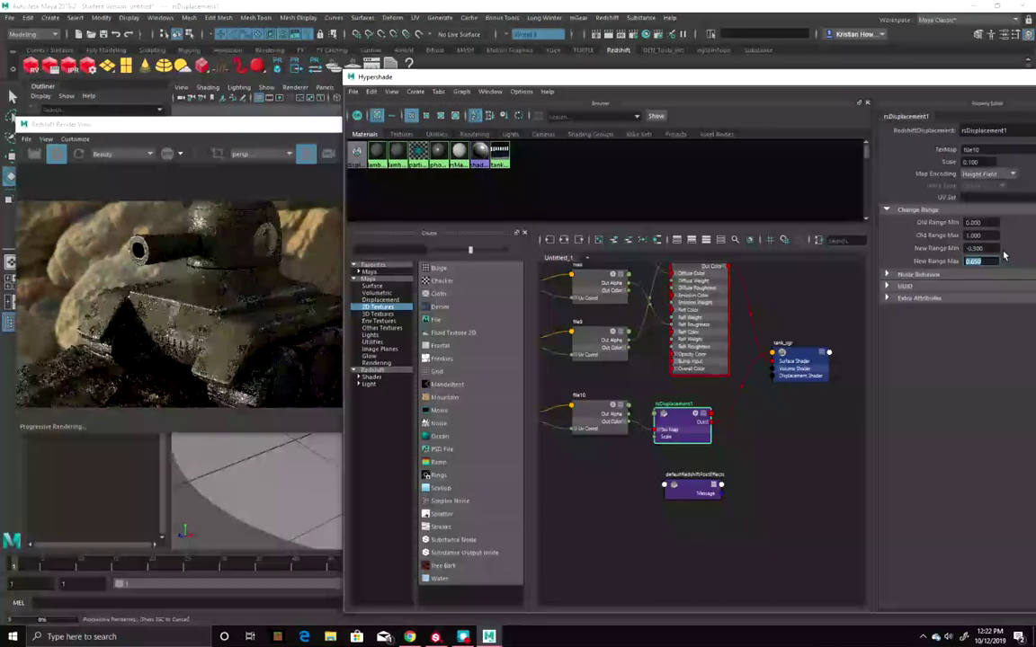
Orbit the render camera to the tank's side and pan the graph to the place2dTexture nodes
scroll(135, 321, "up", 1)
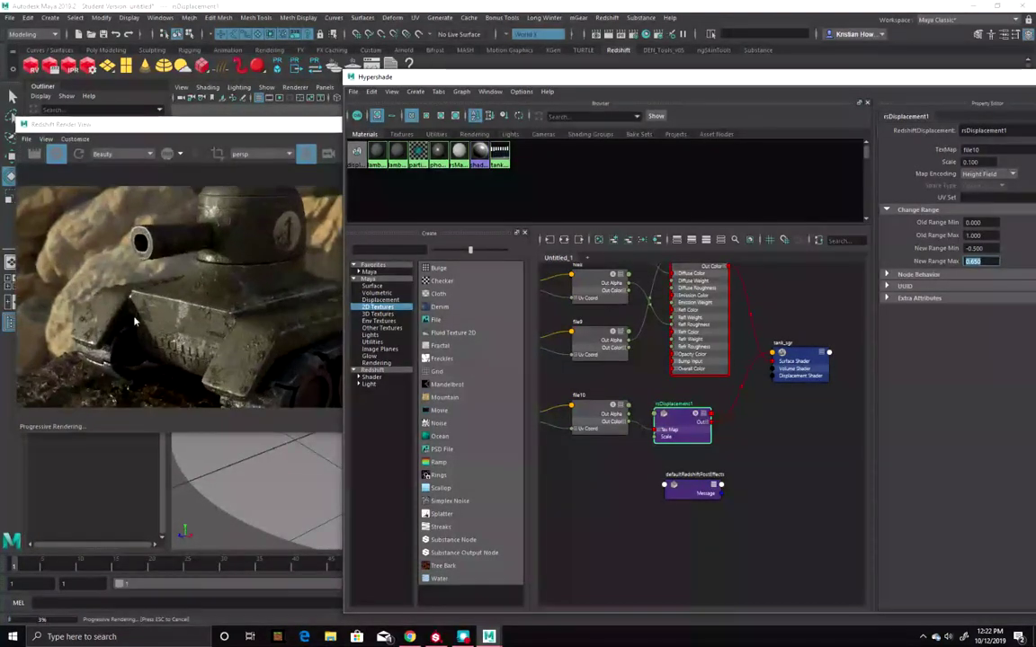
left_click_drag(215, 362, 169, 283, "alt")
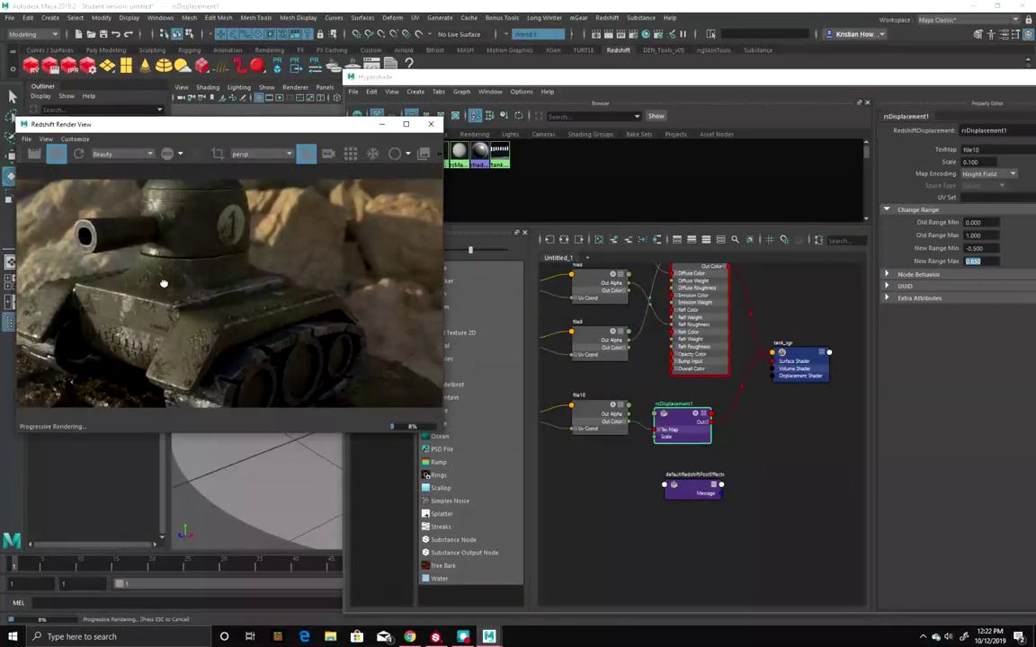
left_click(656, 501)
middle_click_drag(595, 482, 729, 383, "alt")
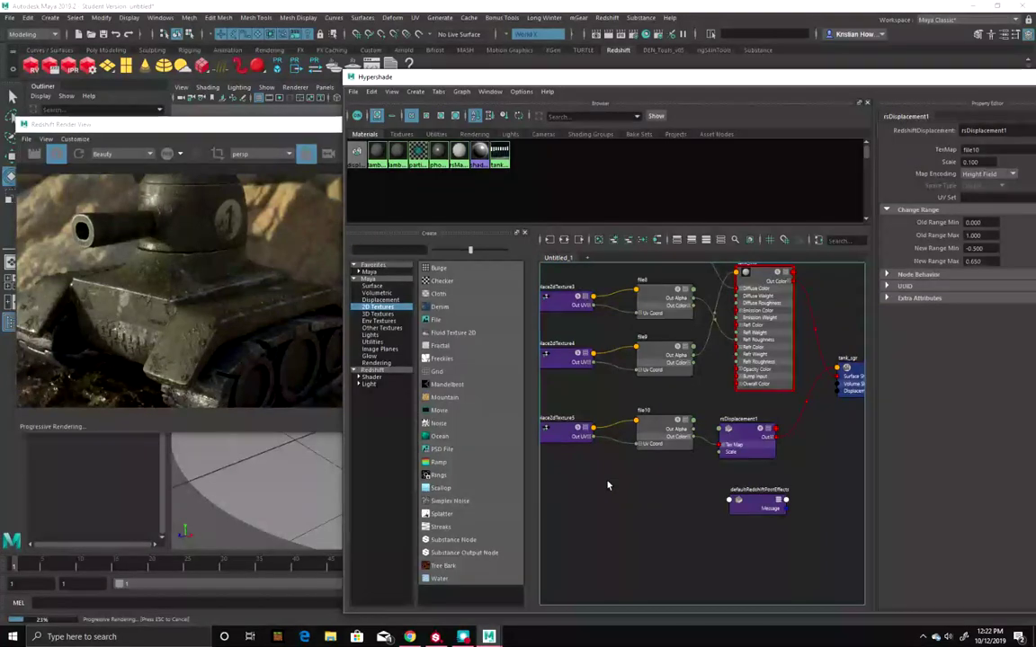
Create a RedshiftNormalMap node, rsNormalMap1, in the Hypershade graph
key("Tab")
type("normal")
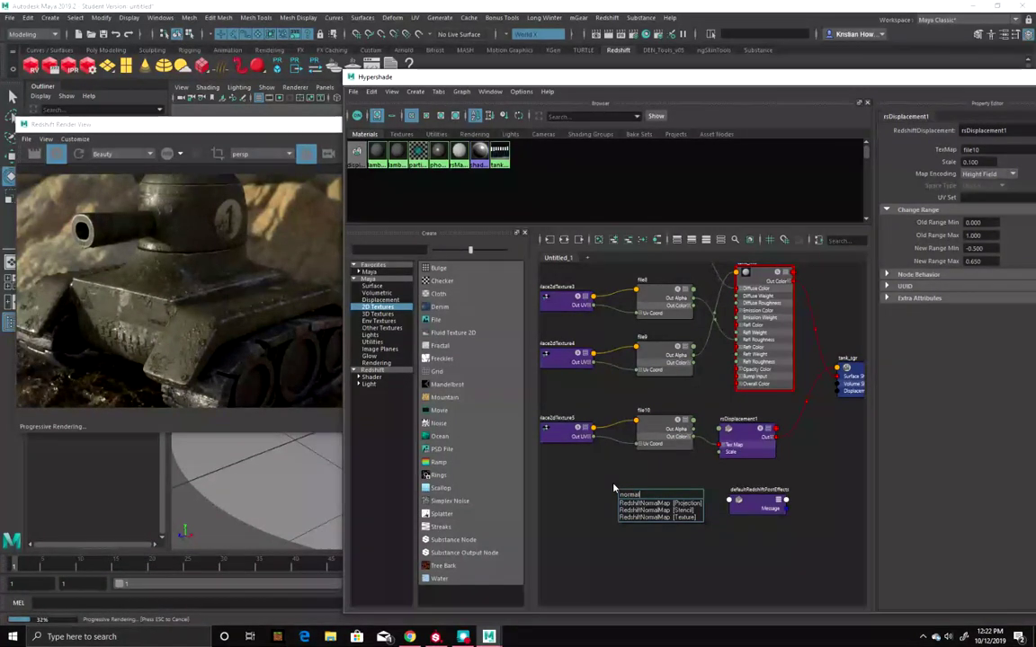
left_click(666, 519)
mouse_move(641, 490)
left_mouse_down()
mouse_move(709, 501)
mouse_move(632, 491)
left_mouse_up()
left_click_drag(868, 82, 596, 76)
Load sourceimages/tank_2019_1001_Normal.png into the normal map's Map field
left_click(808, 159)
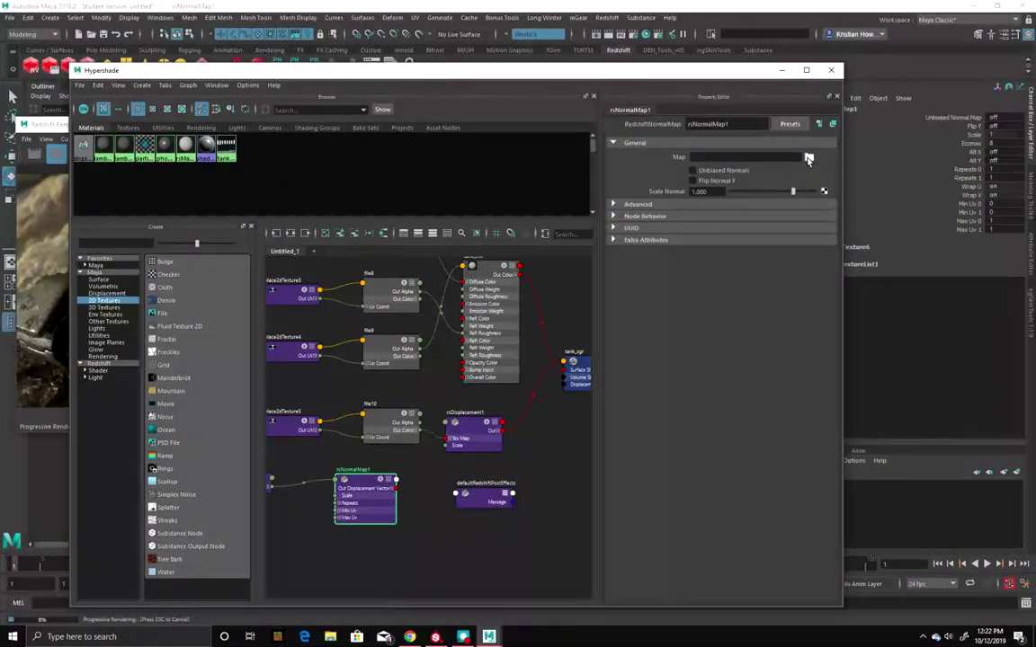
double_click(247, 171)
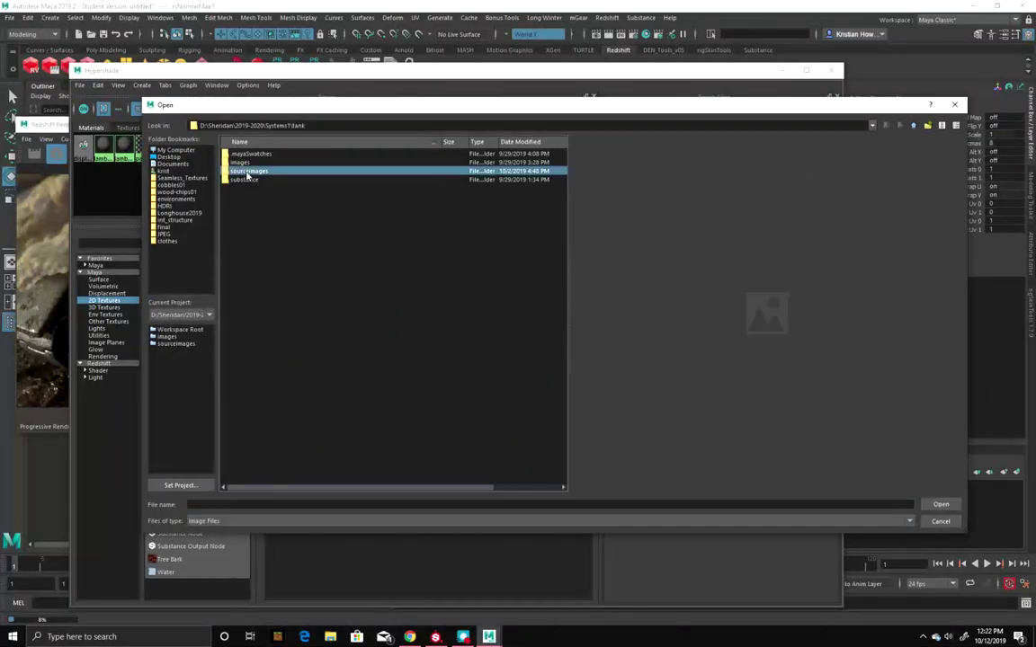
left_click(284, 205)
double_click(284, 206)
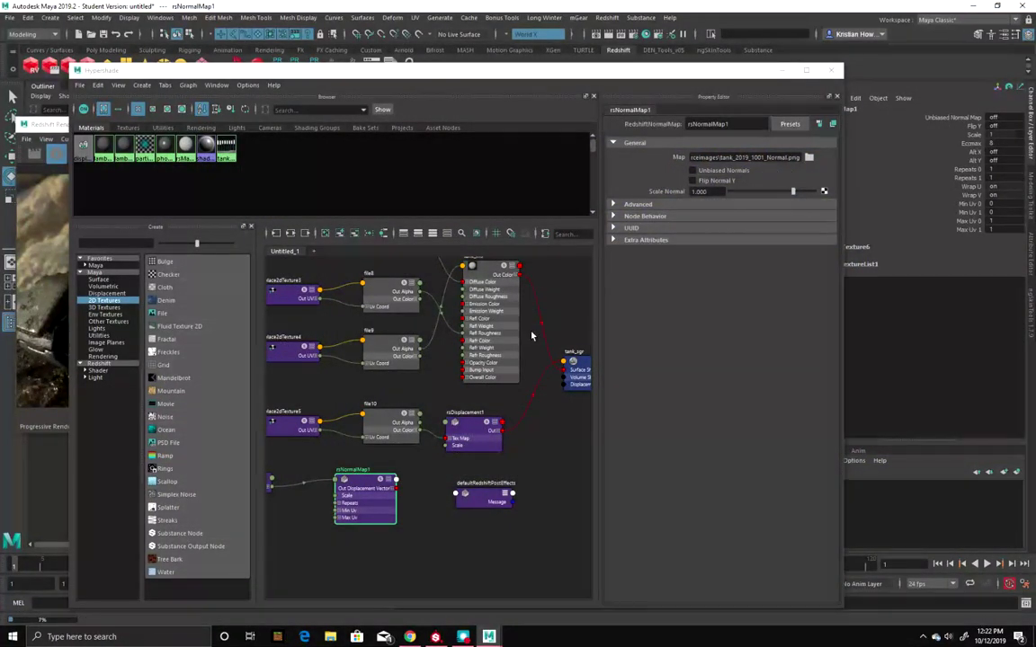
left_click(401, 487)
Connect rsNormalMap1's output to tank_mtl's Bump Input and confirm it under Overall > Bump Map
left_click_drag(430, 477, 458, 365)
left_click(492, 274)
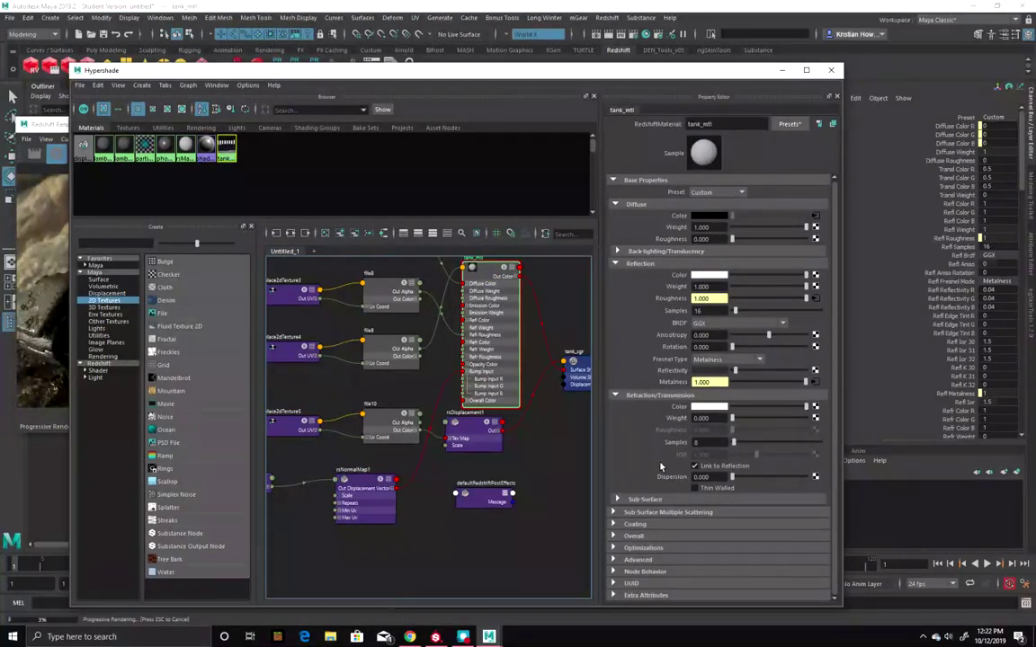
left_click(634, 535)
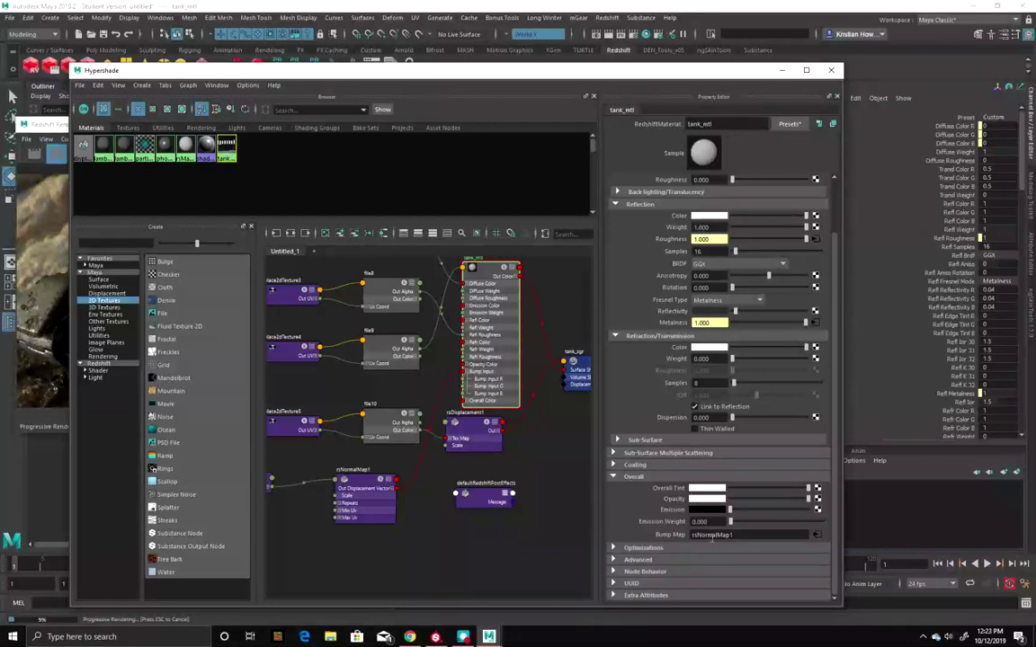
scroll(704, 443, "up", 2)
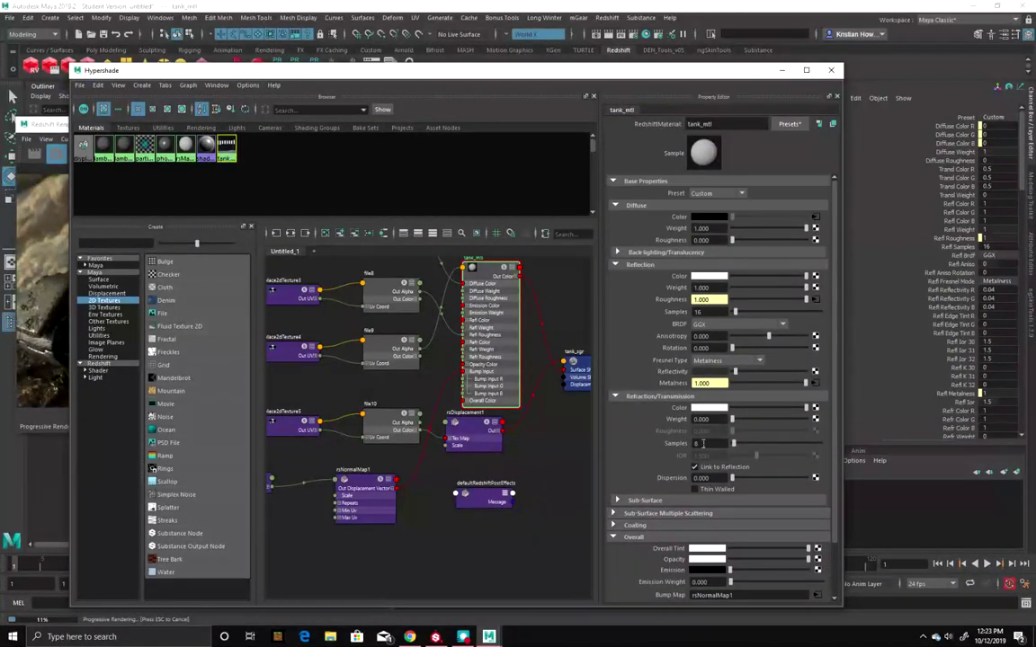
left_click(376, 476)
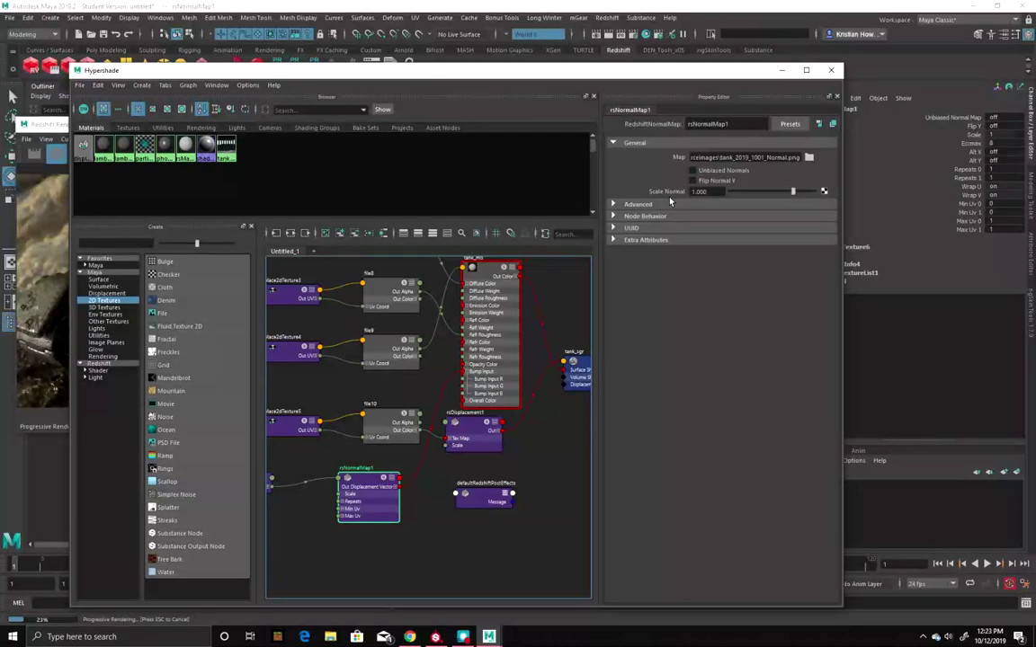
Replace 1001 with <UDIM> in rsNormalMap1's Map path
left_click(387, 292)
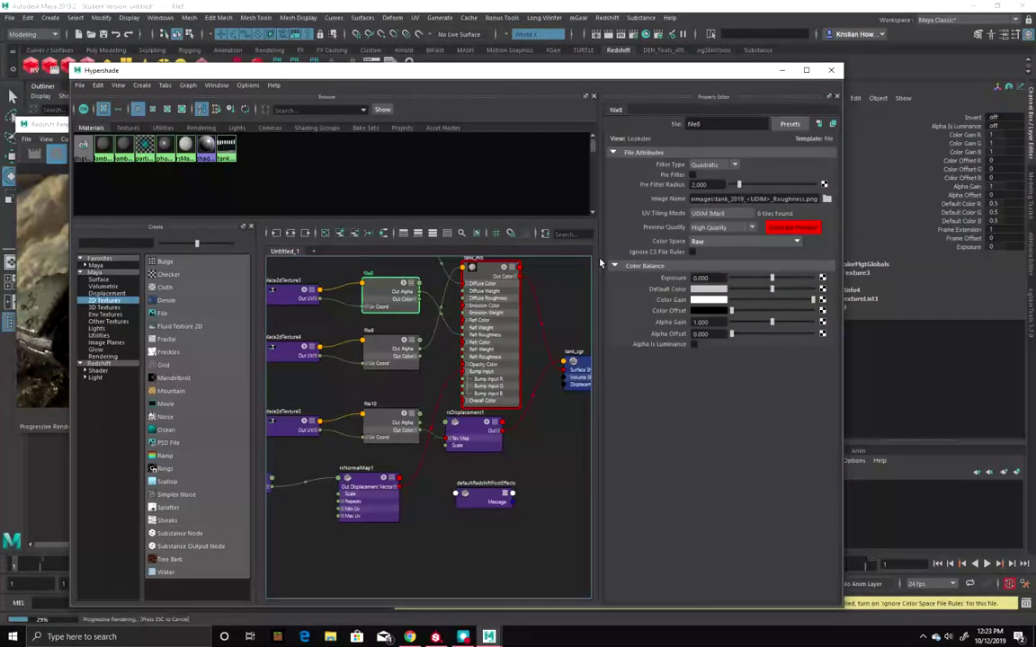
left_click(353, 475)
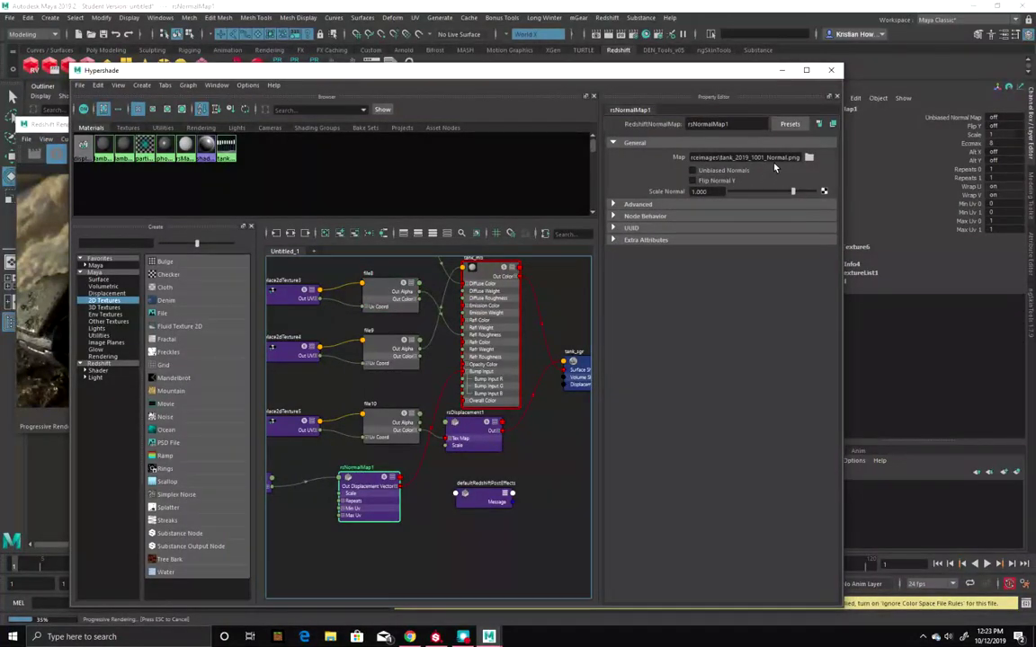
left_click_drag(765, 157, 754, 157)
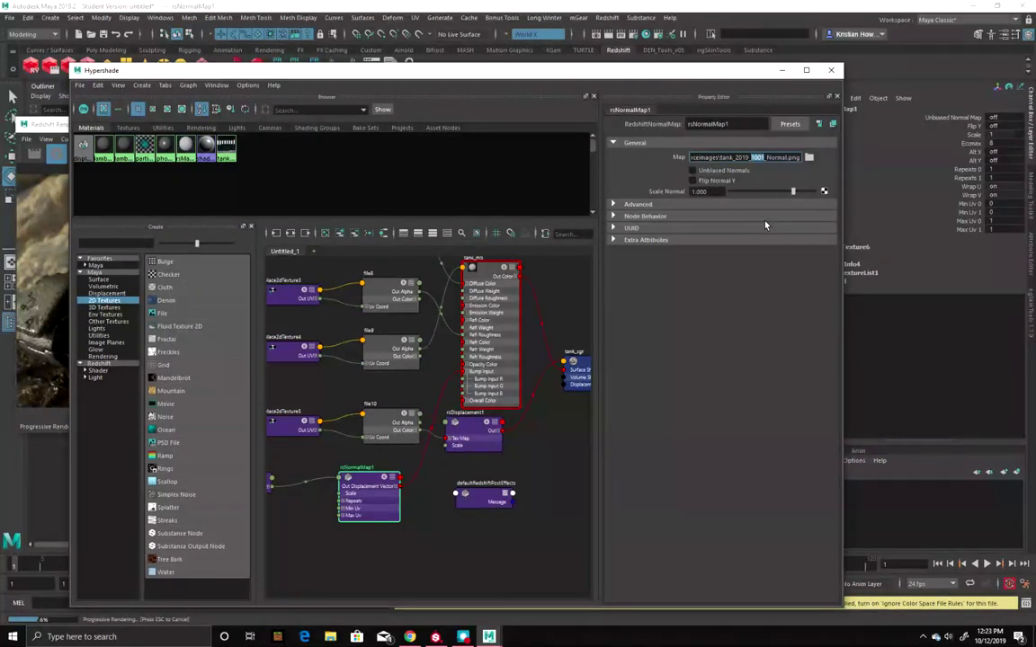
type("<>")
type("UDIM>")
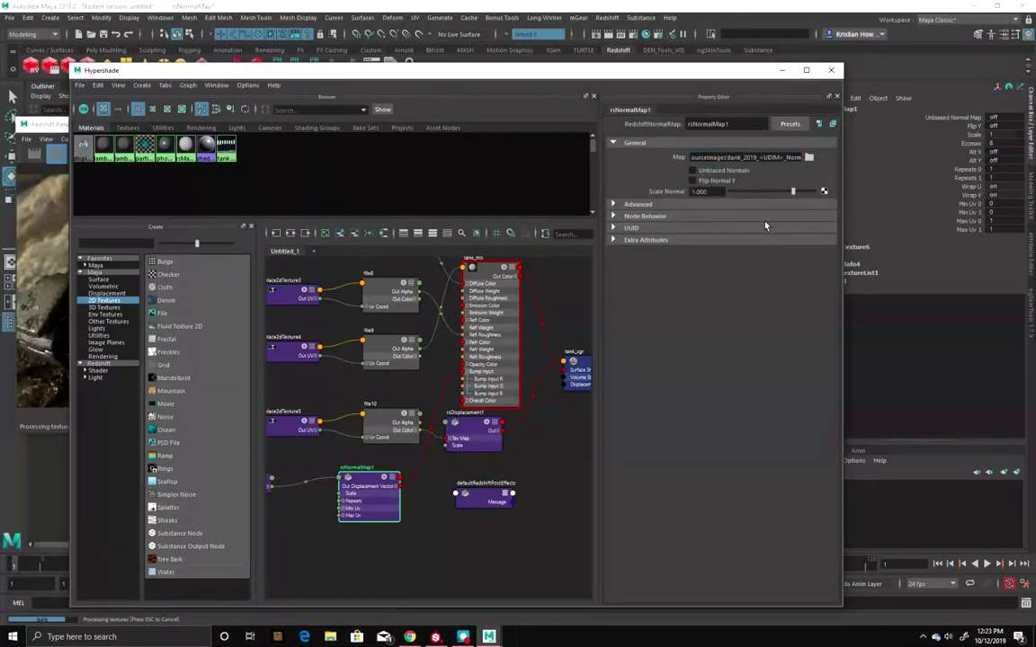
Set rsNormalMap1's Scale Normal to 2 and minimize the Hypershade
left_click_drag(614, 71, 954, 31)
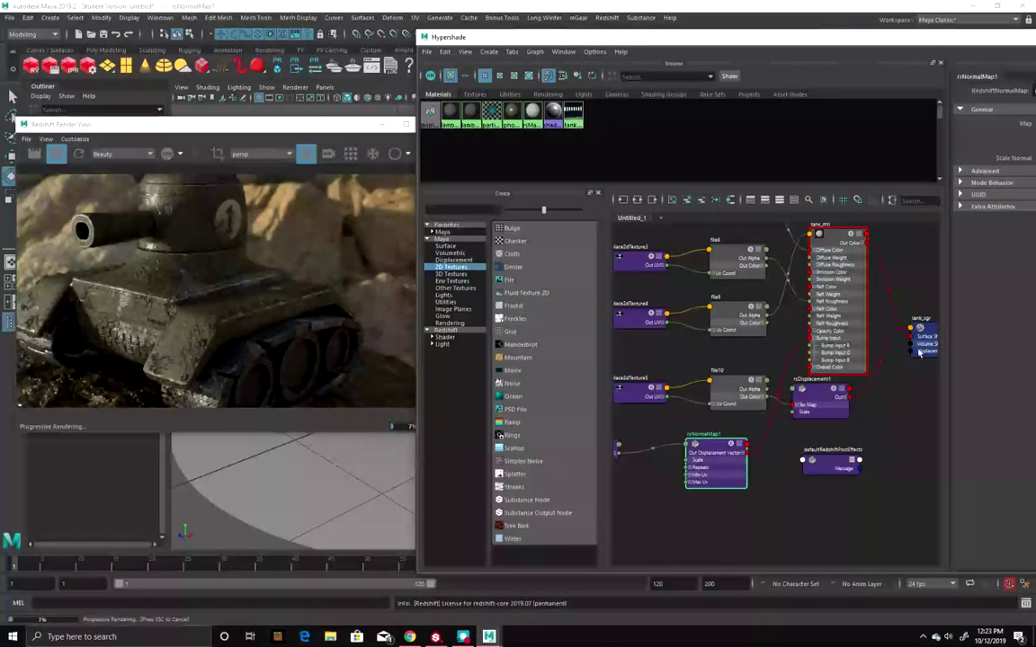
left_click_drag(791, 39, 645, 88)
left_click_drag(993, 210, 1013, 213)
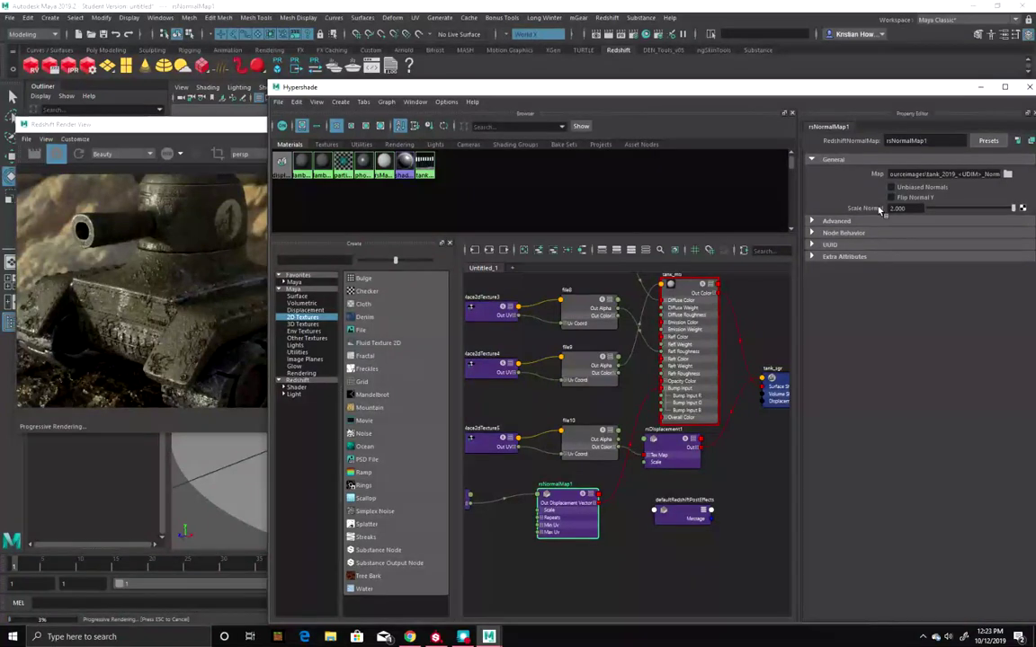
left_click(981, 86)
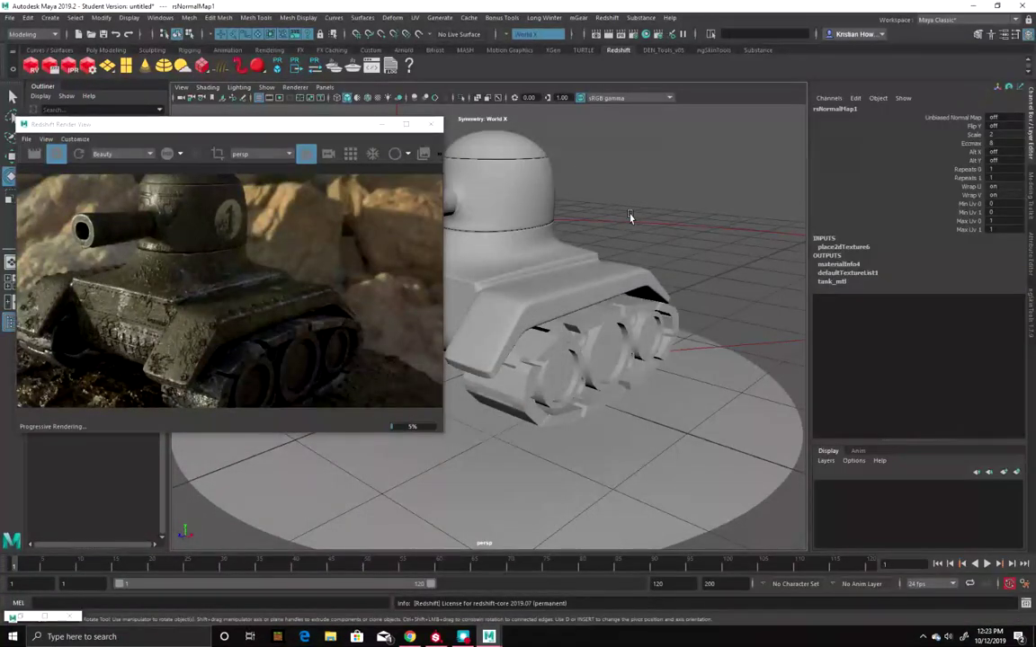
Rotate rsDomeLight1 around Y to about 245.2 degrees, shifting the HDRI shoreline behind the tank
scroll(602, 212, "up", 3)
scroll(602, 212, "down", 4)
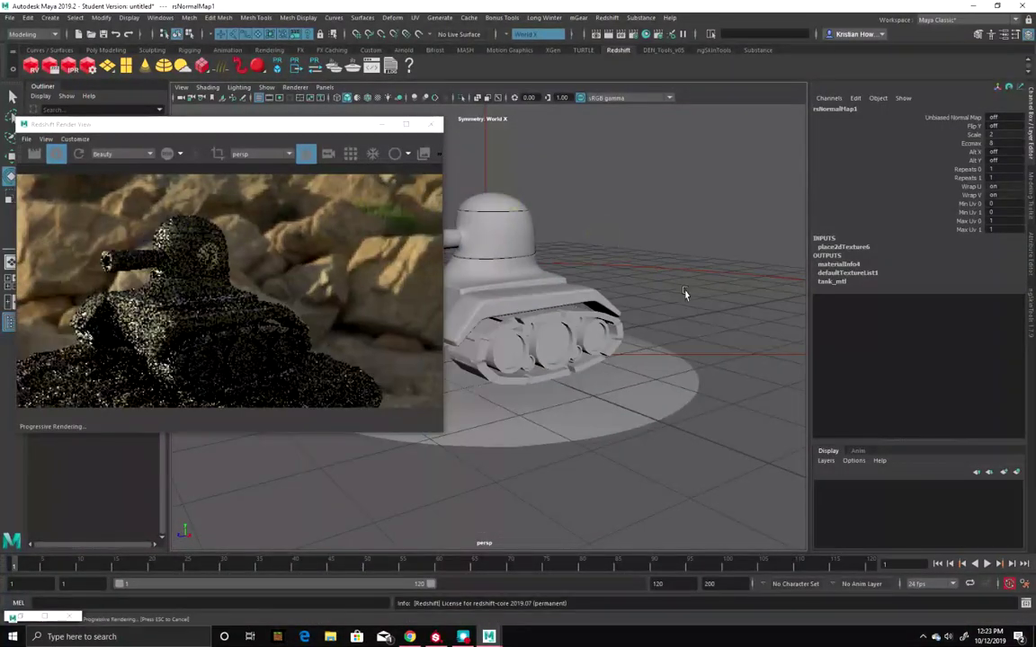
left_click(668, 264)
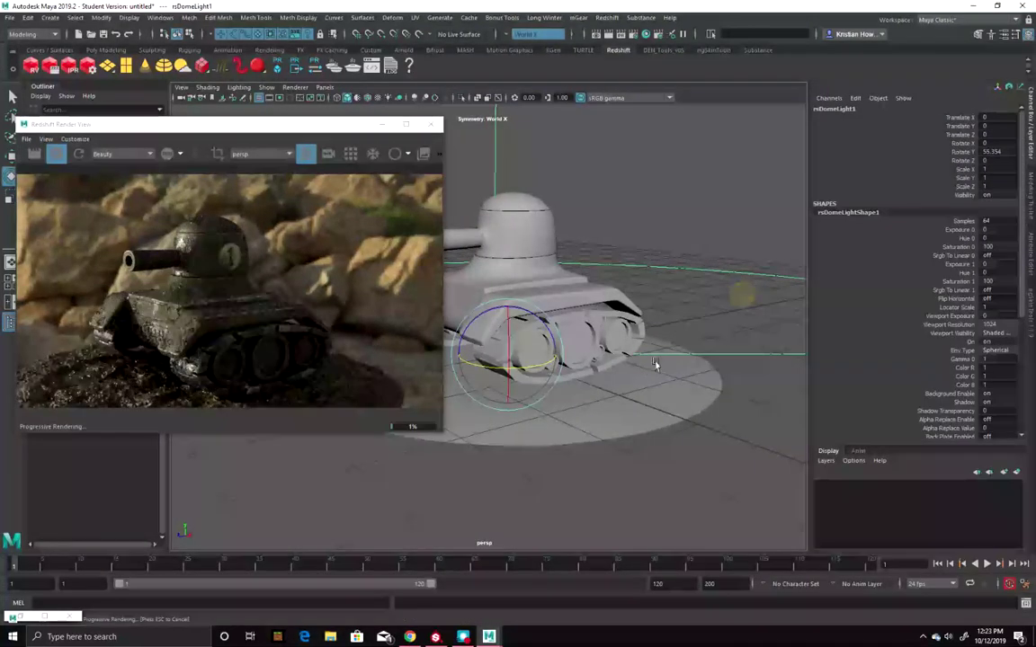
left_click_drag(469, 365, 539, 364)
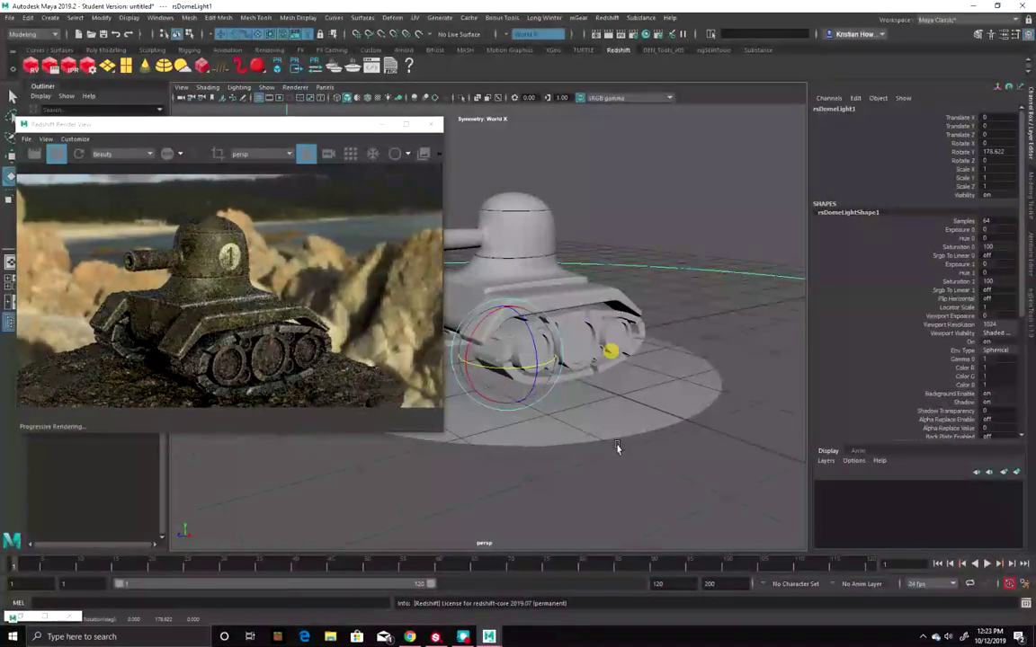
left_click_drag(492, 522, 593, 516)
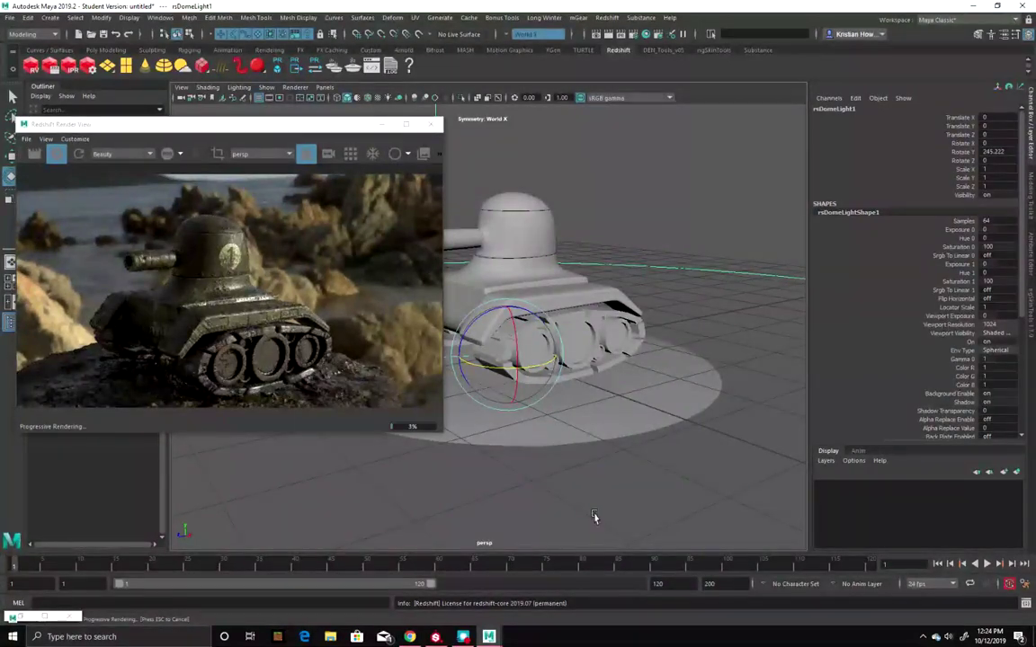